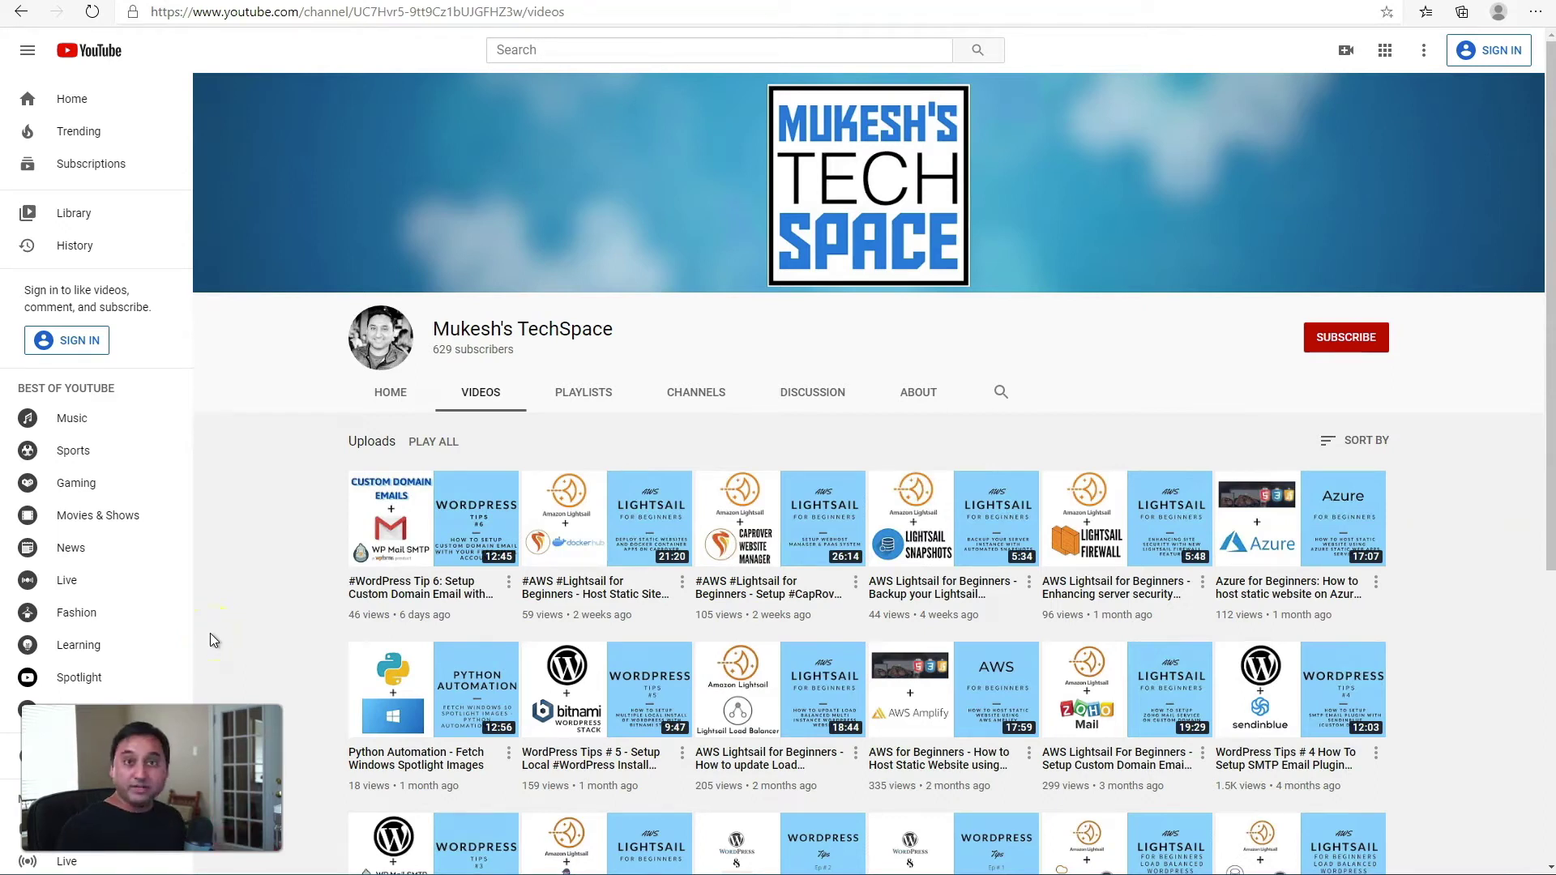
Leave YouTube for the Lightsail Instances page showing WordPress-1 running in Virginia, Zone A
click(249, 632)
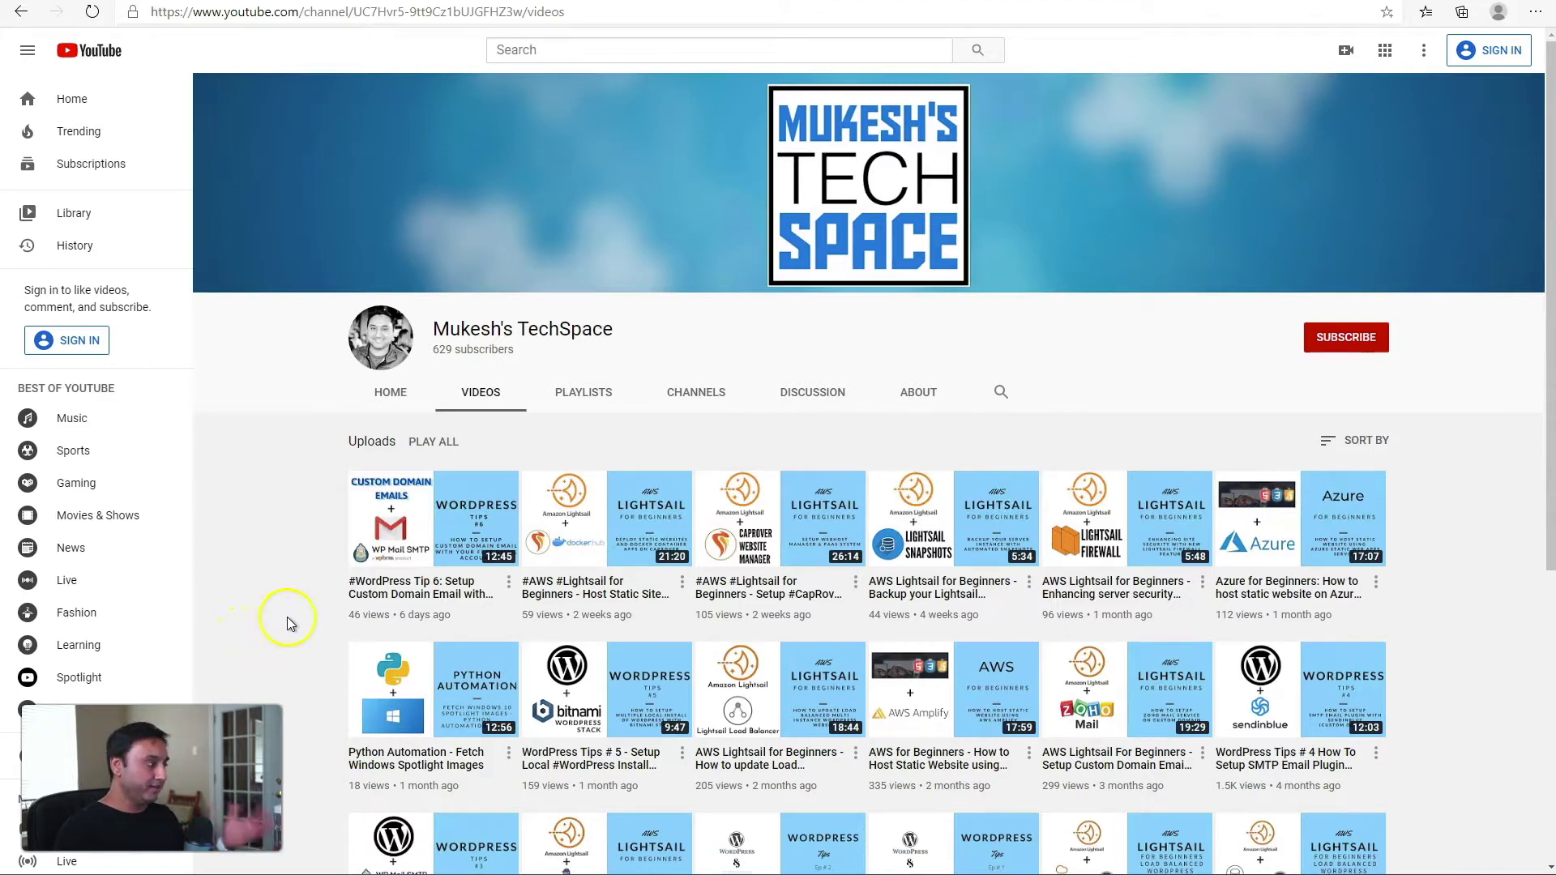
click(1169, 587)
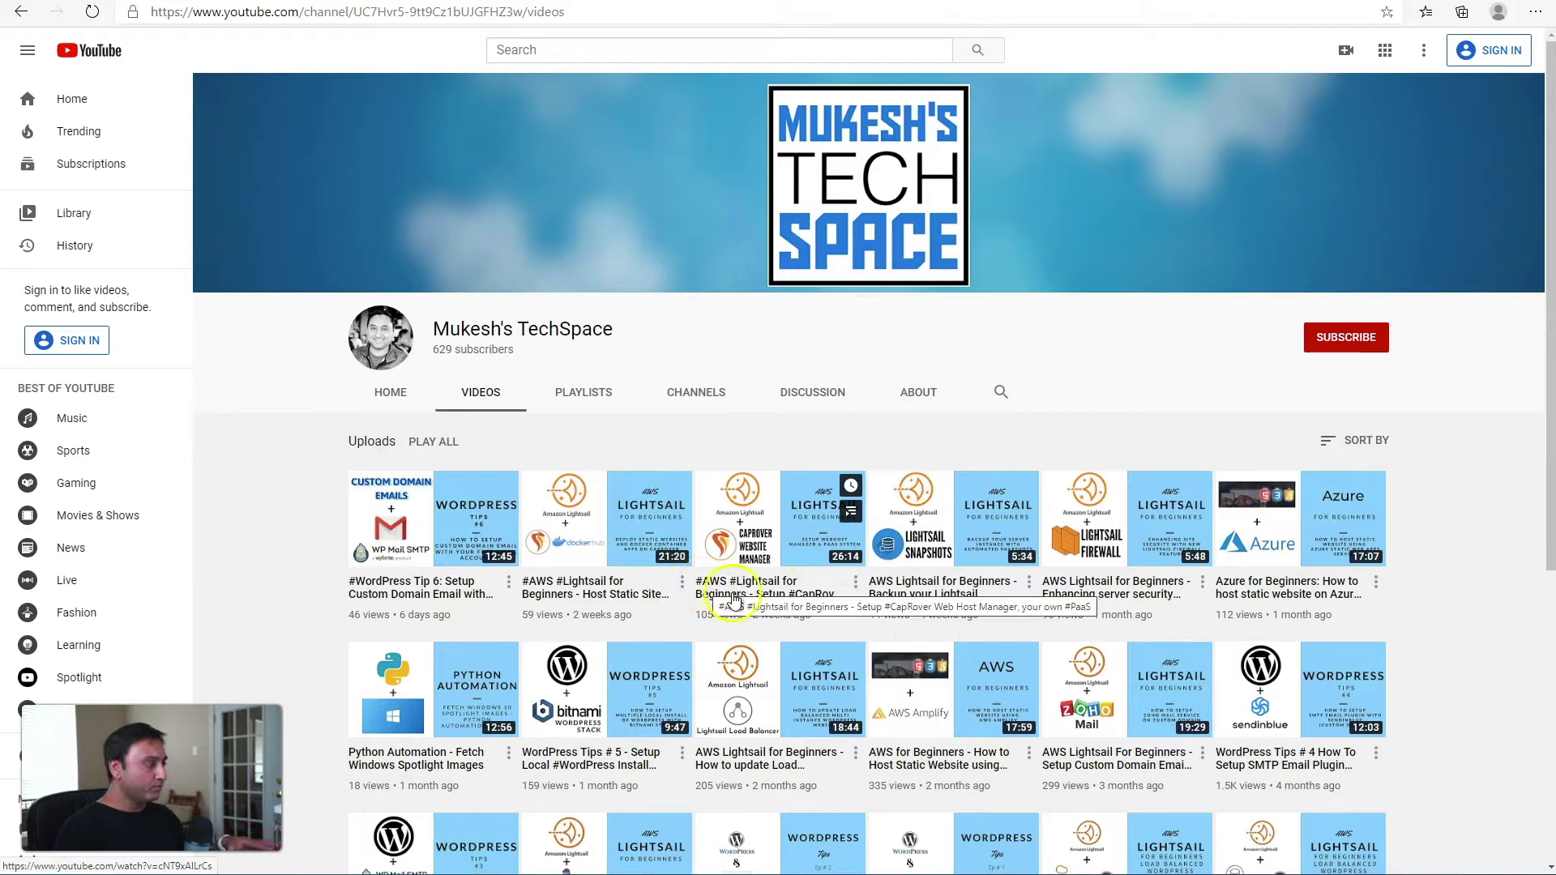
click(823, 621)
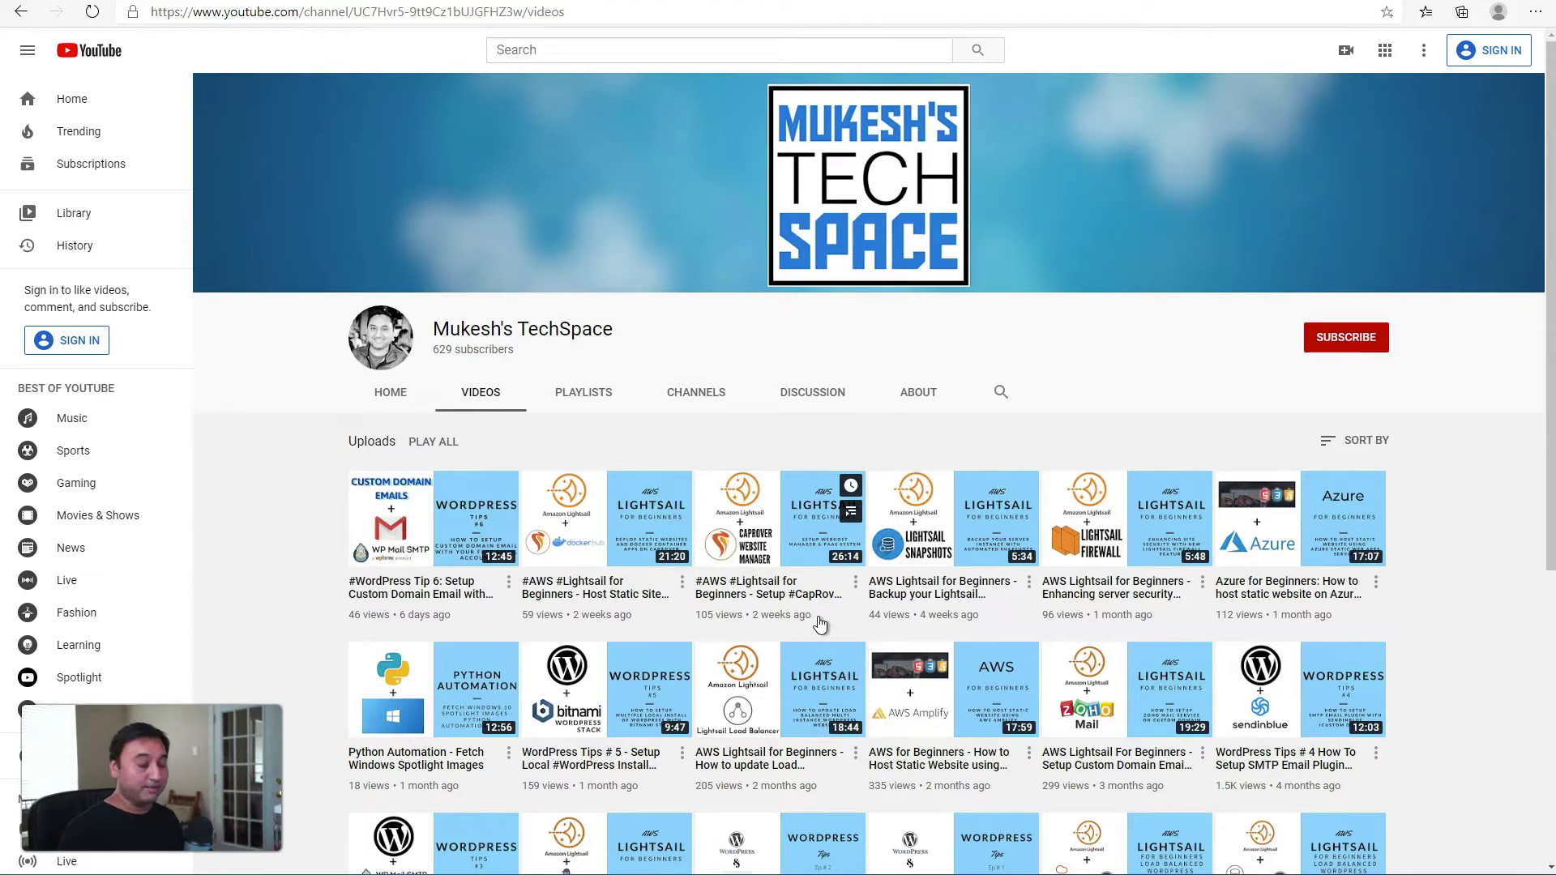
click(1515, 347)
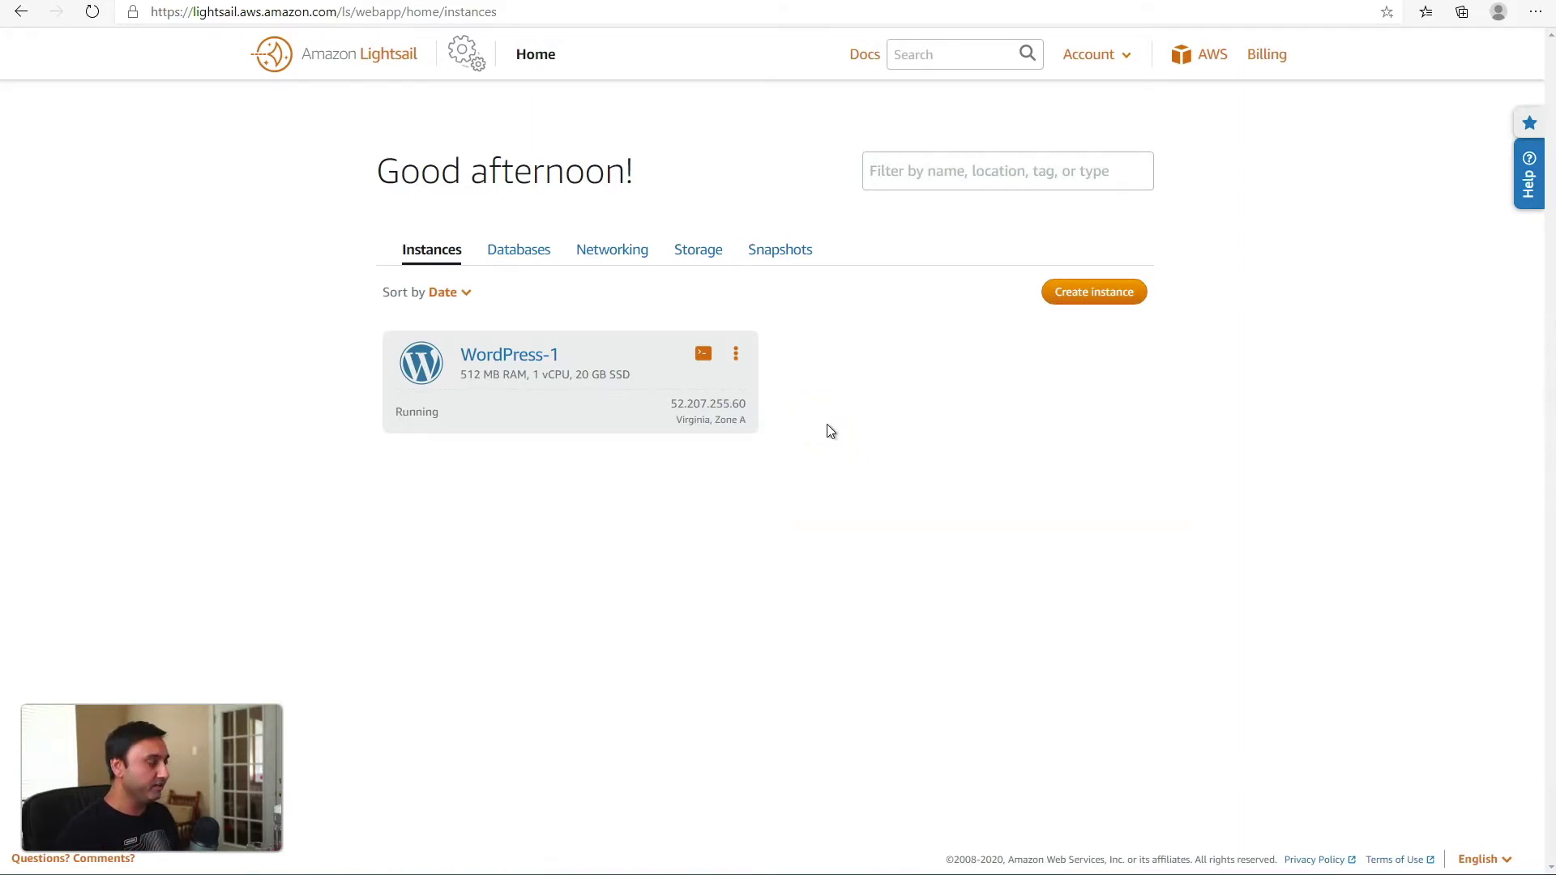
Start a browser-based SSH session to the WordPress-1 instance
click(820, 435)
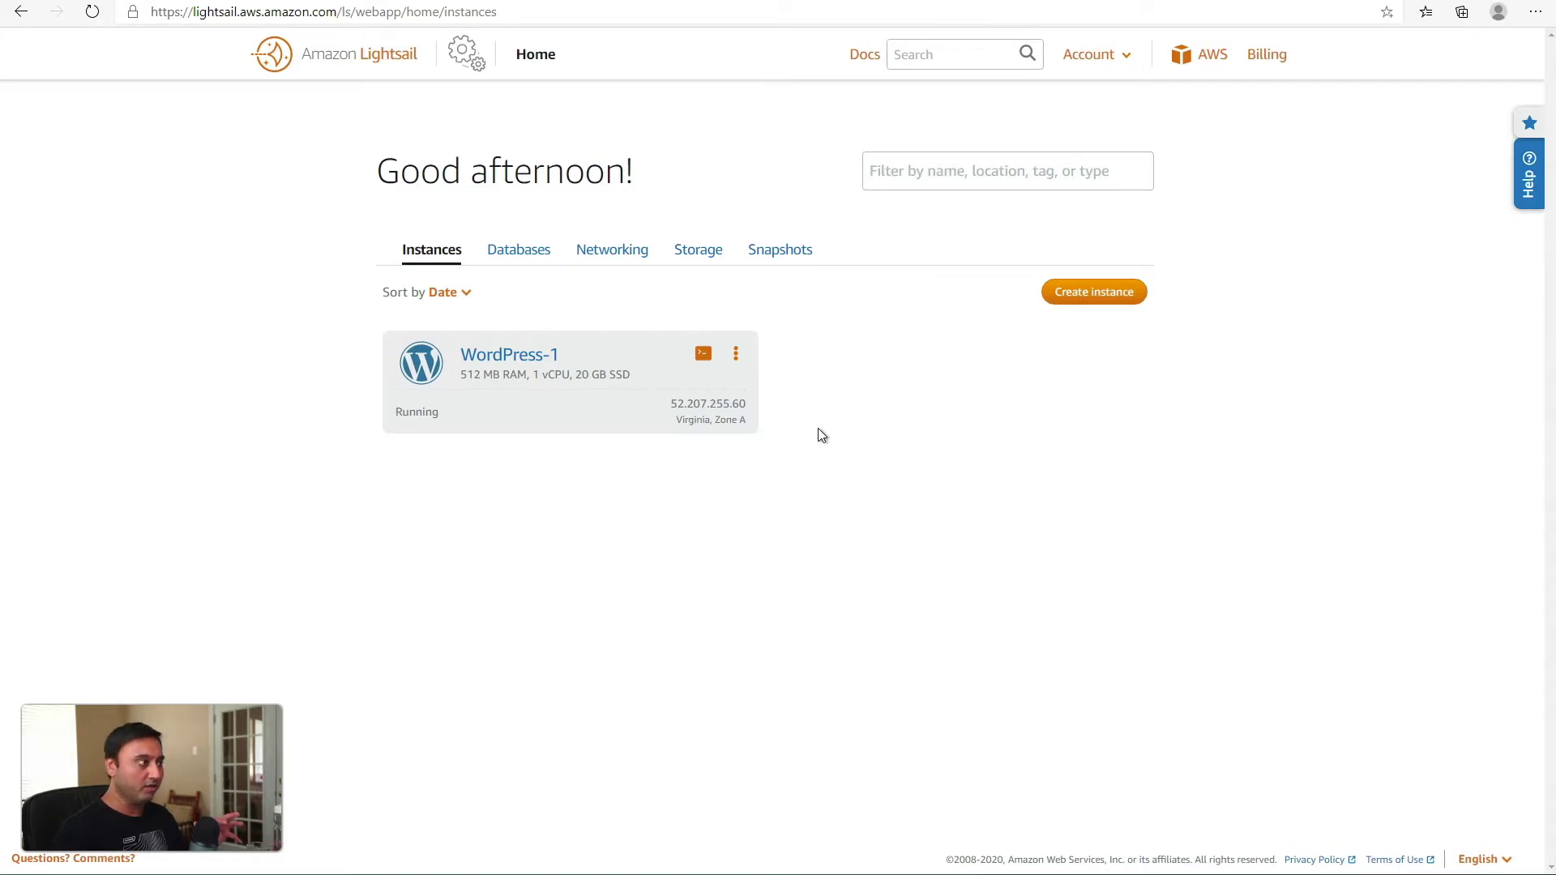
click(756, 403)
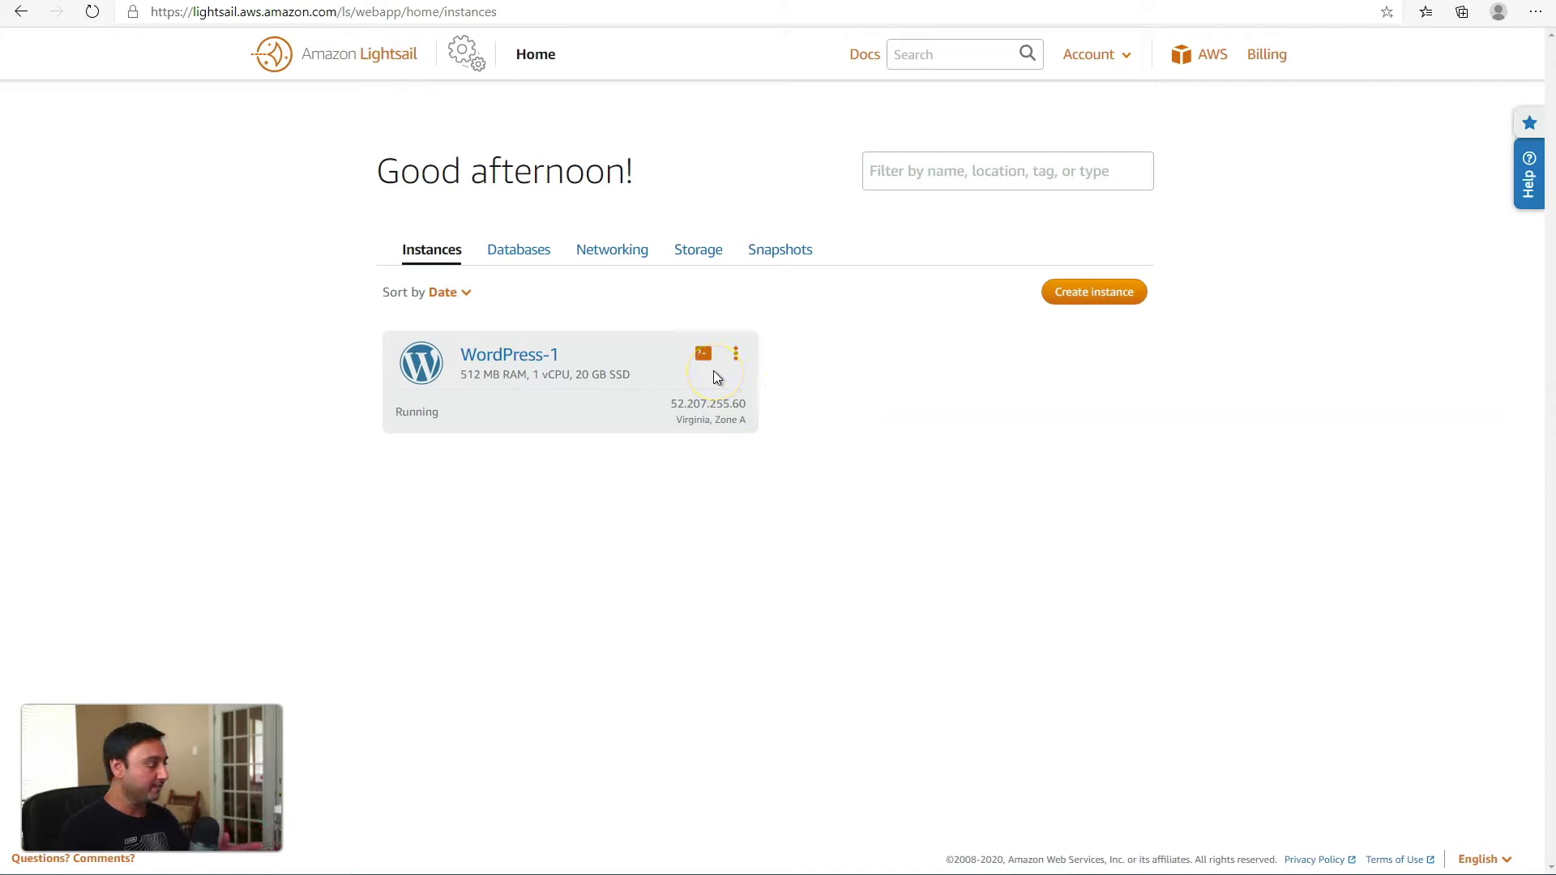
click(689, 356)
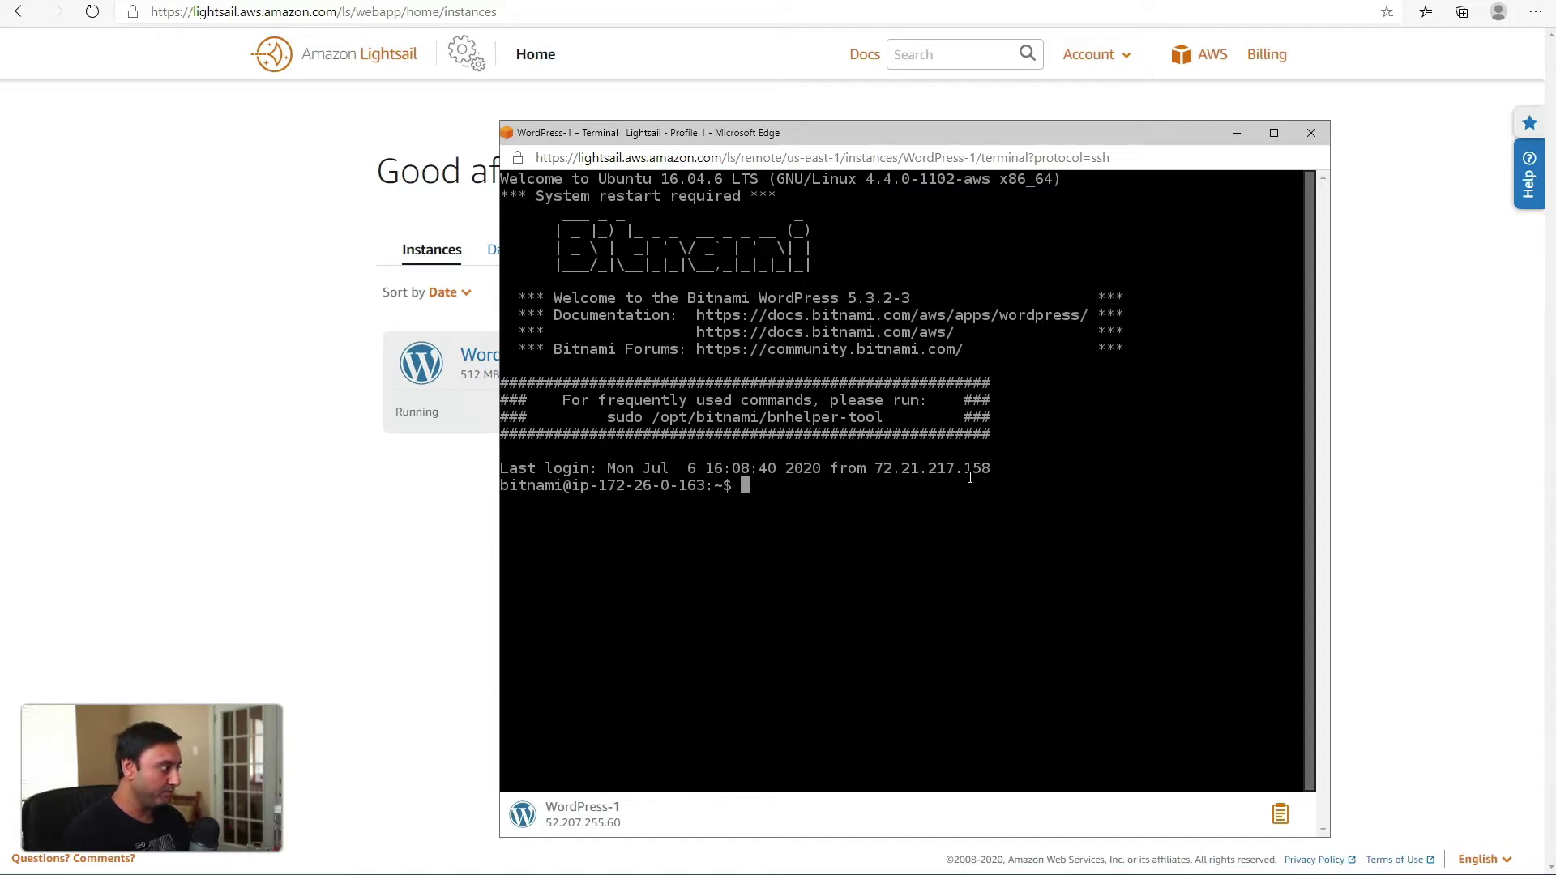
List the home folder, then change into apps/wordpress/htdocs
text(ls)
key(Return)
text(cd apps)
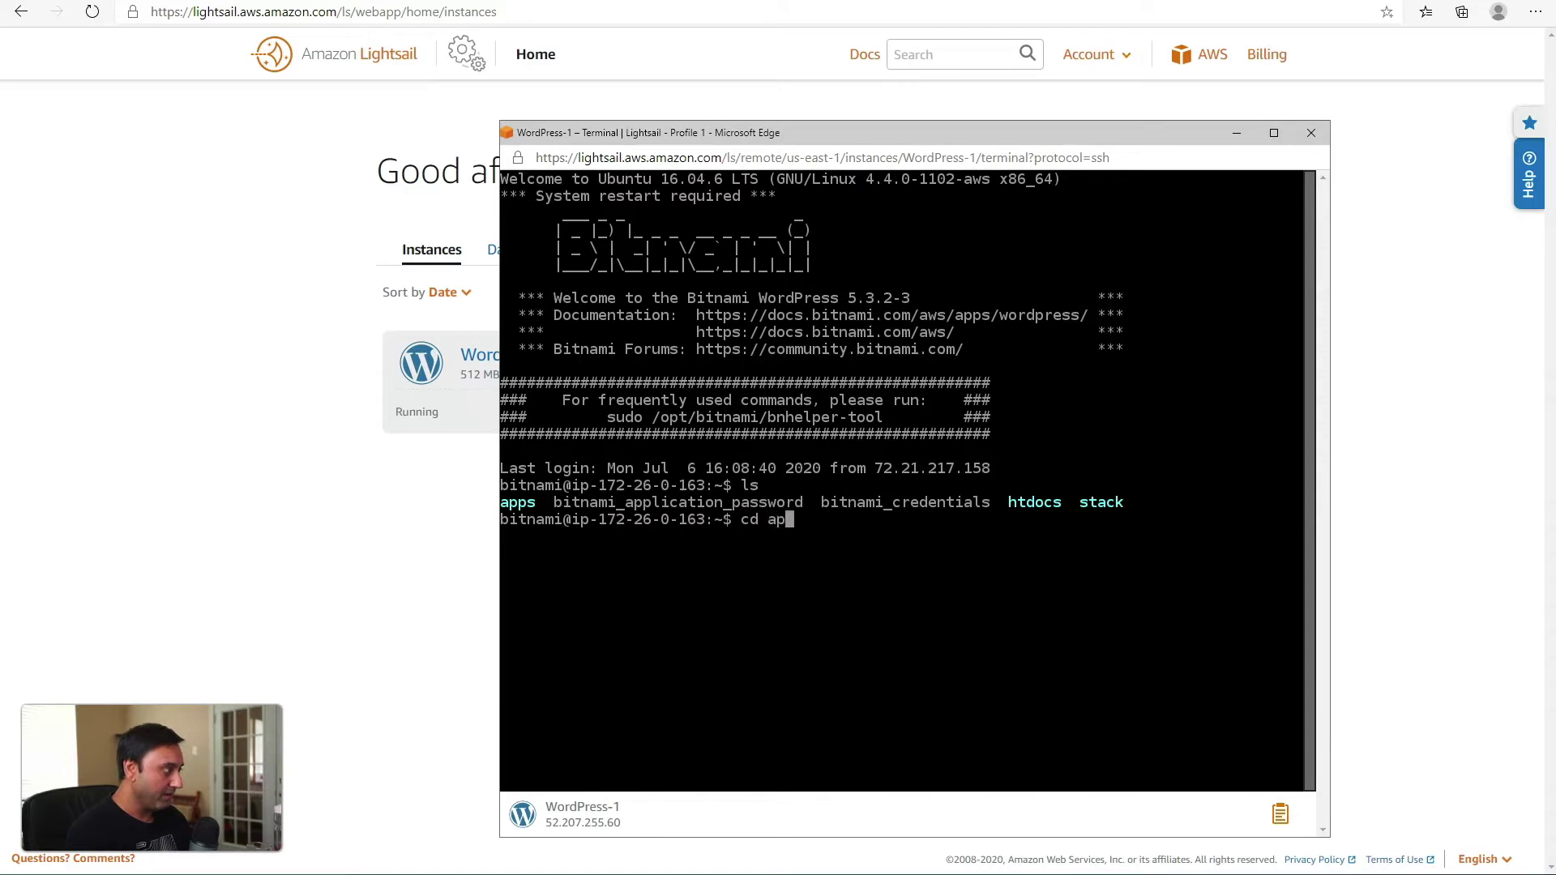
key(Return)
text(cd wor)
key(Tab)
text(htd)
key(Tab)
key(Return)
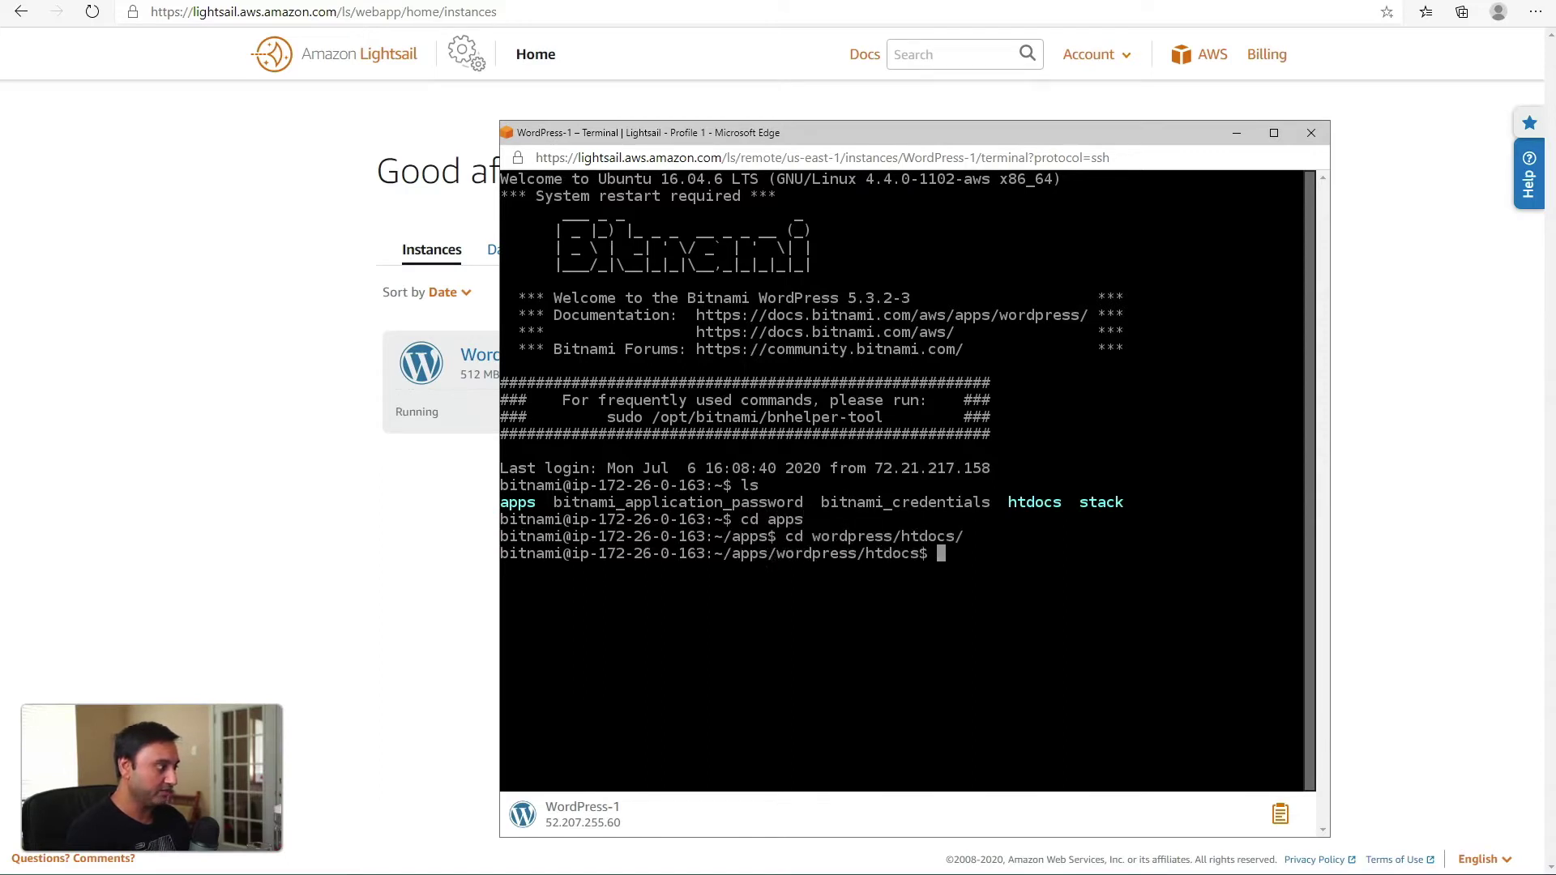
List the htdocs files, then again with ls -al to show permissions and owners
text(ls)
key(Return)
text(ls -al)
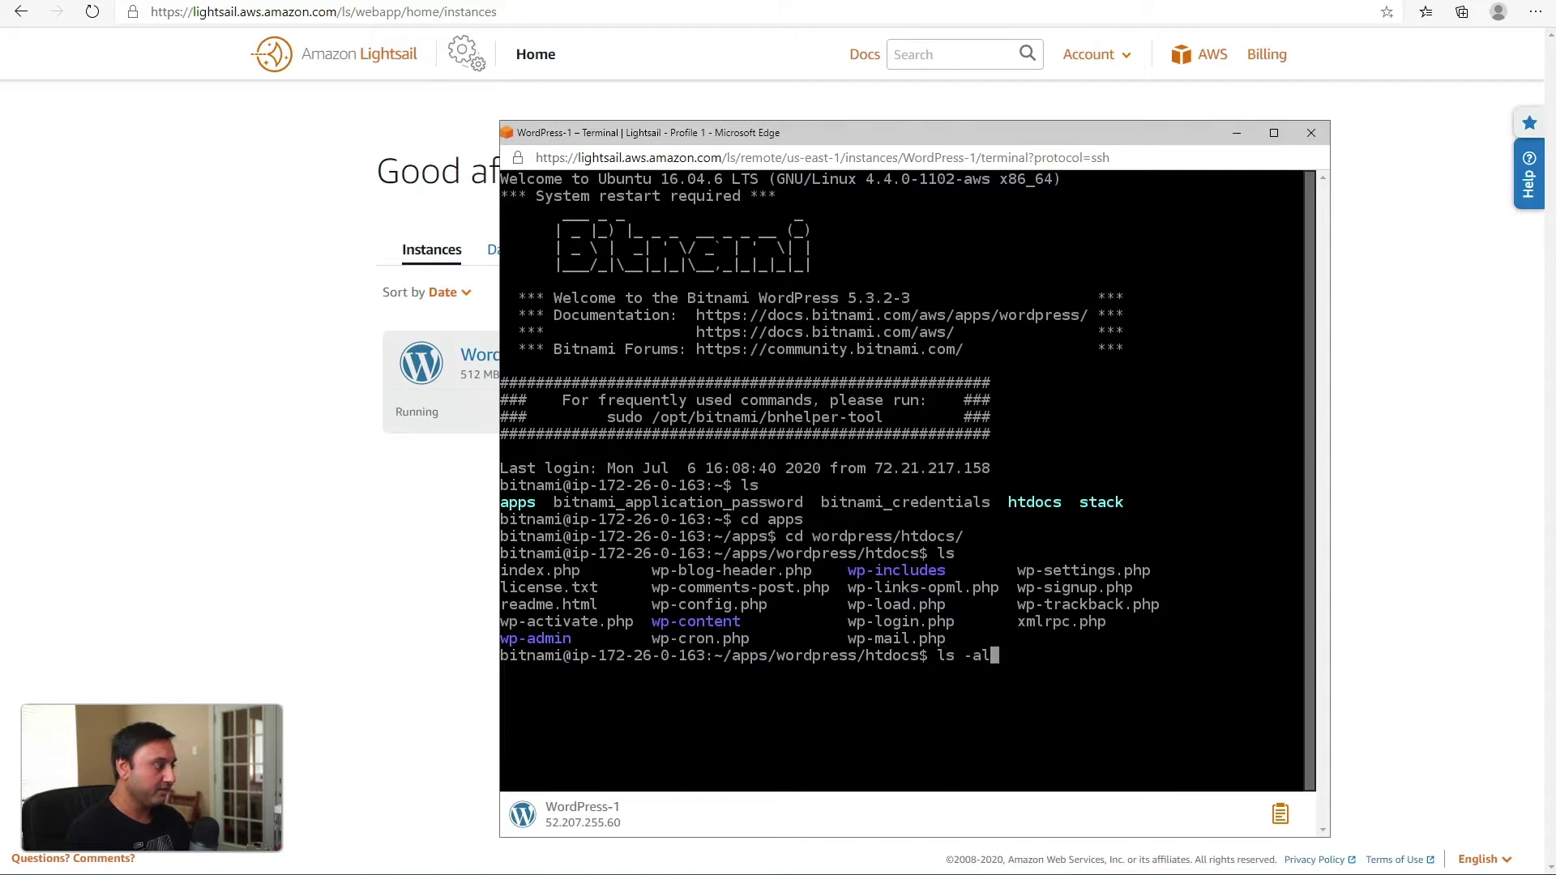
key(Return)
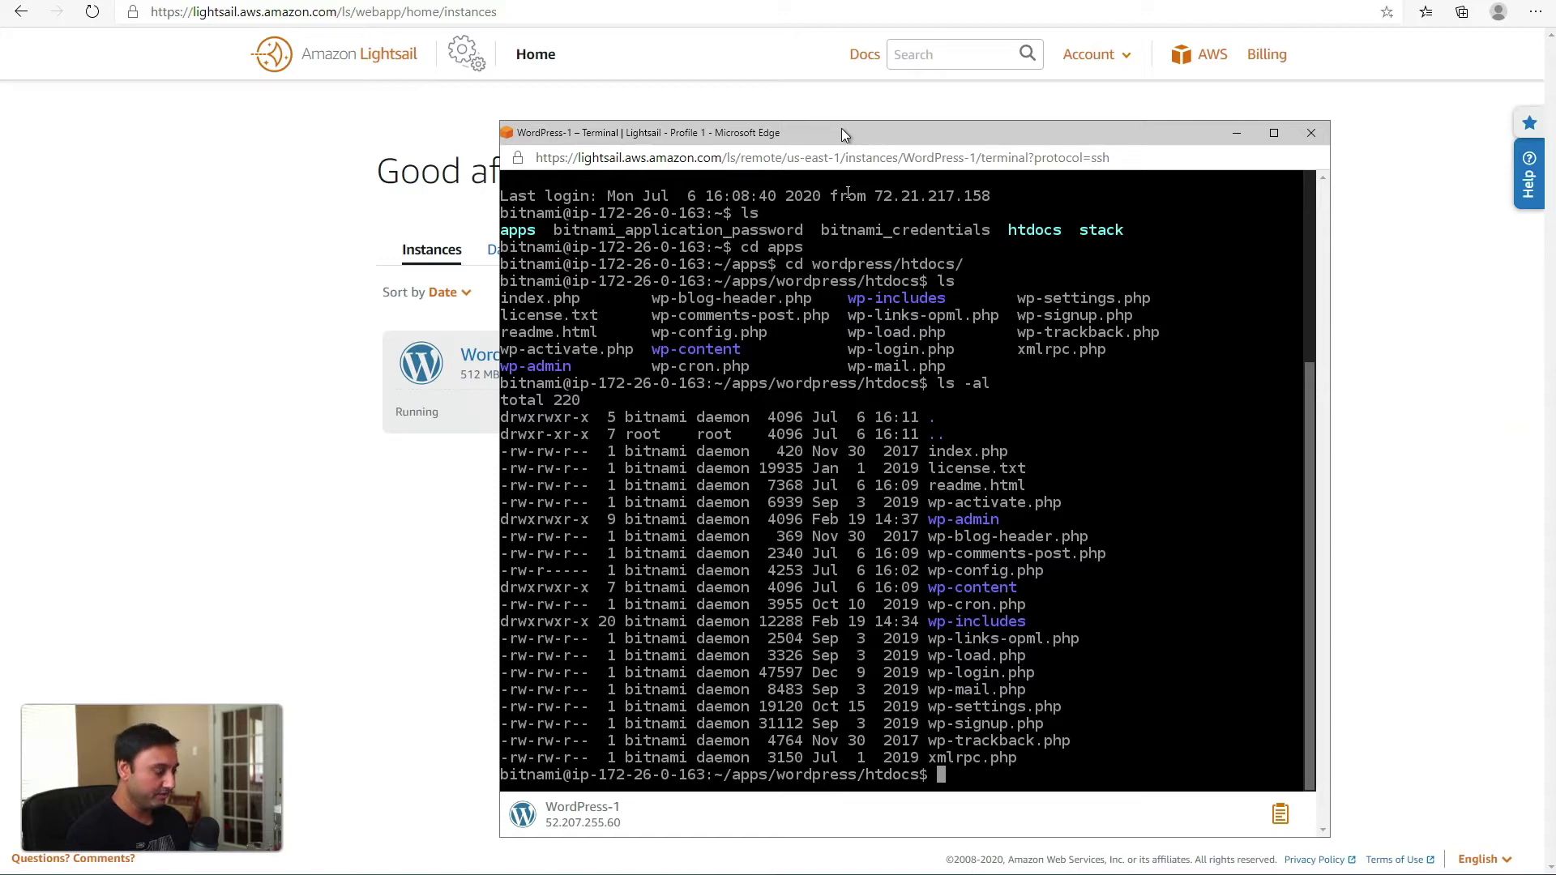
Move wp-config.php up one folder, retrying with sudo after Permission denied
text(mv wp-config.php ..)
key(Return)
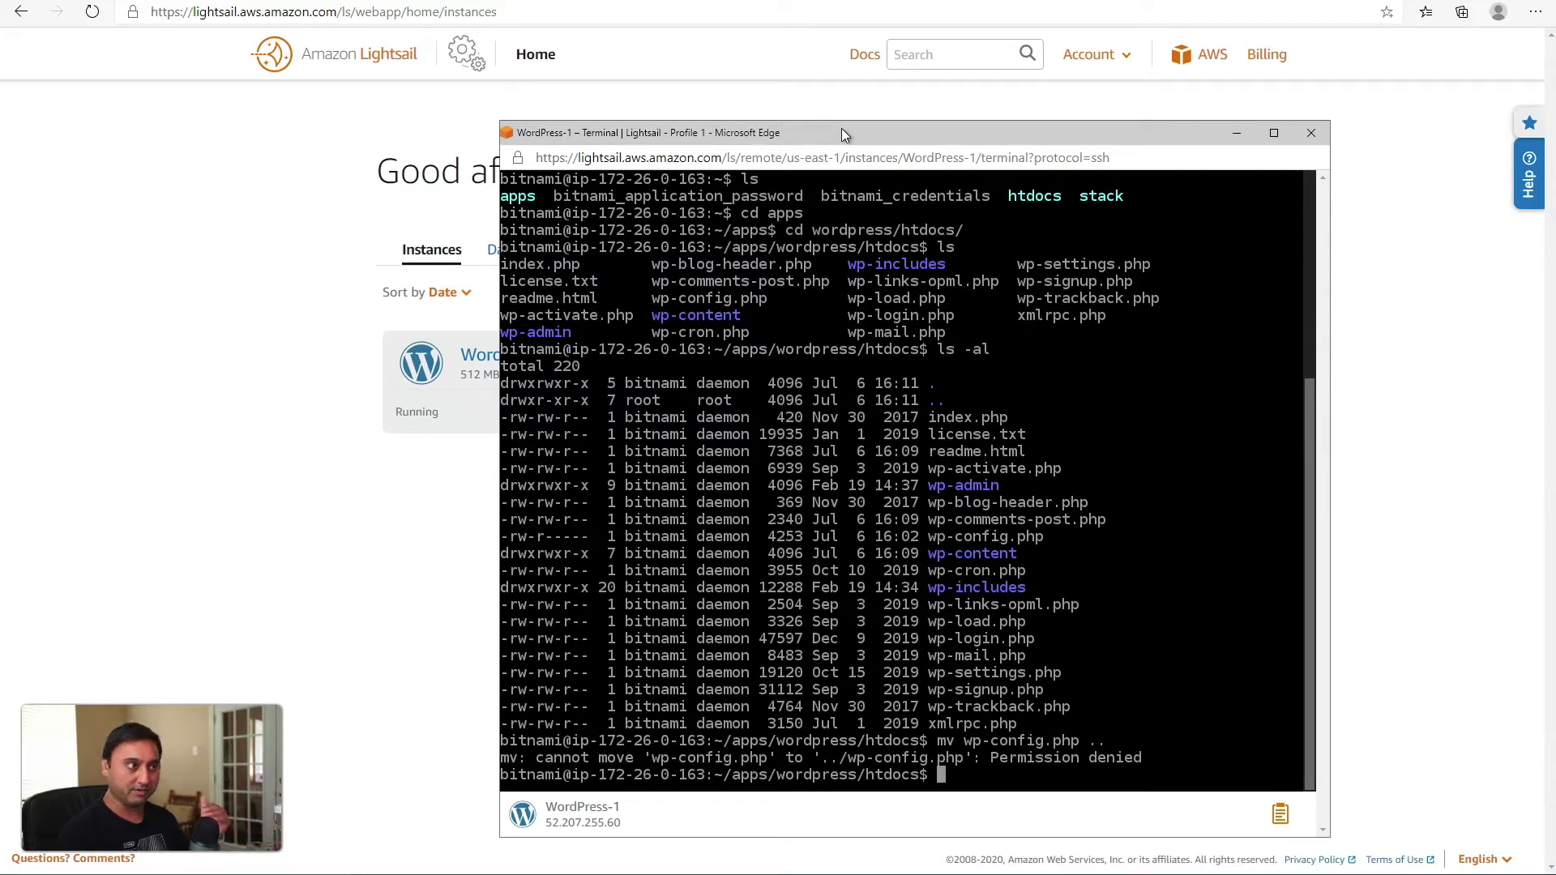
click(849, 121)
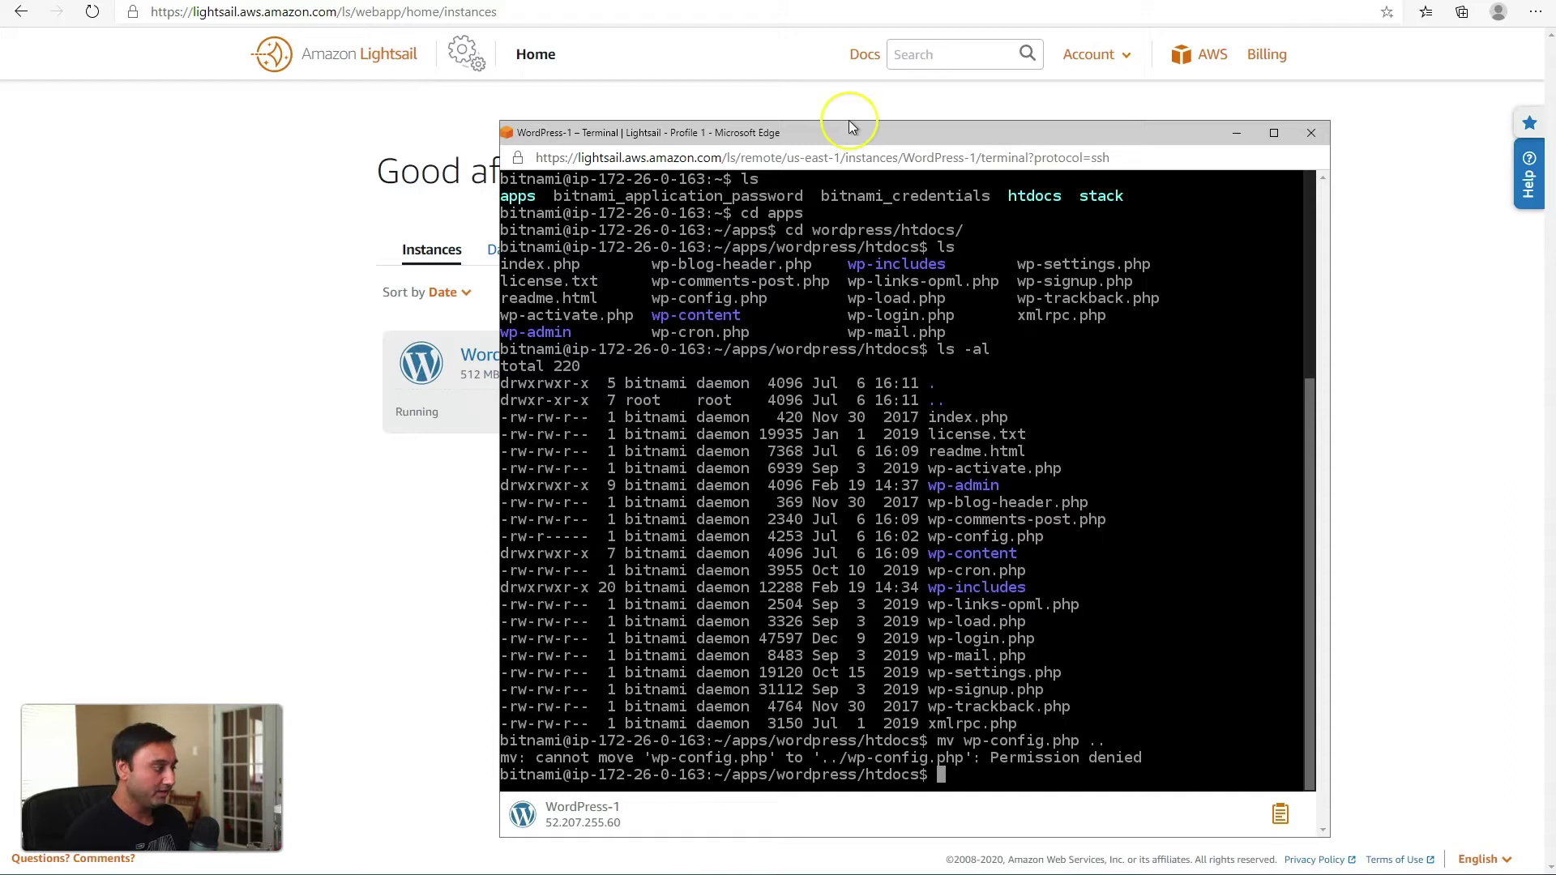
text(sudo mv )
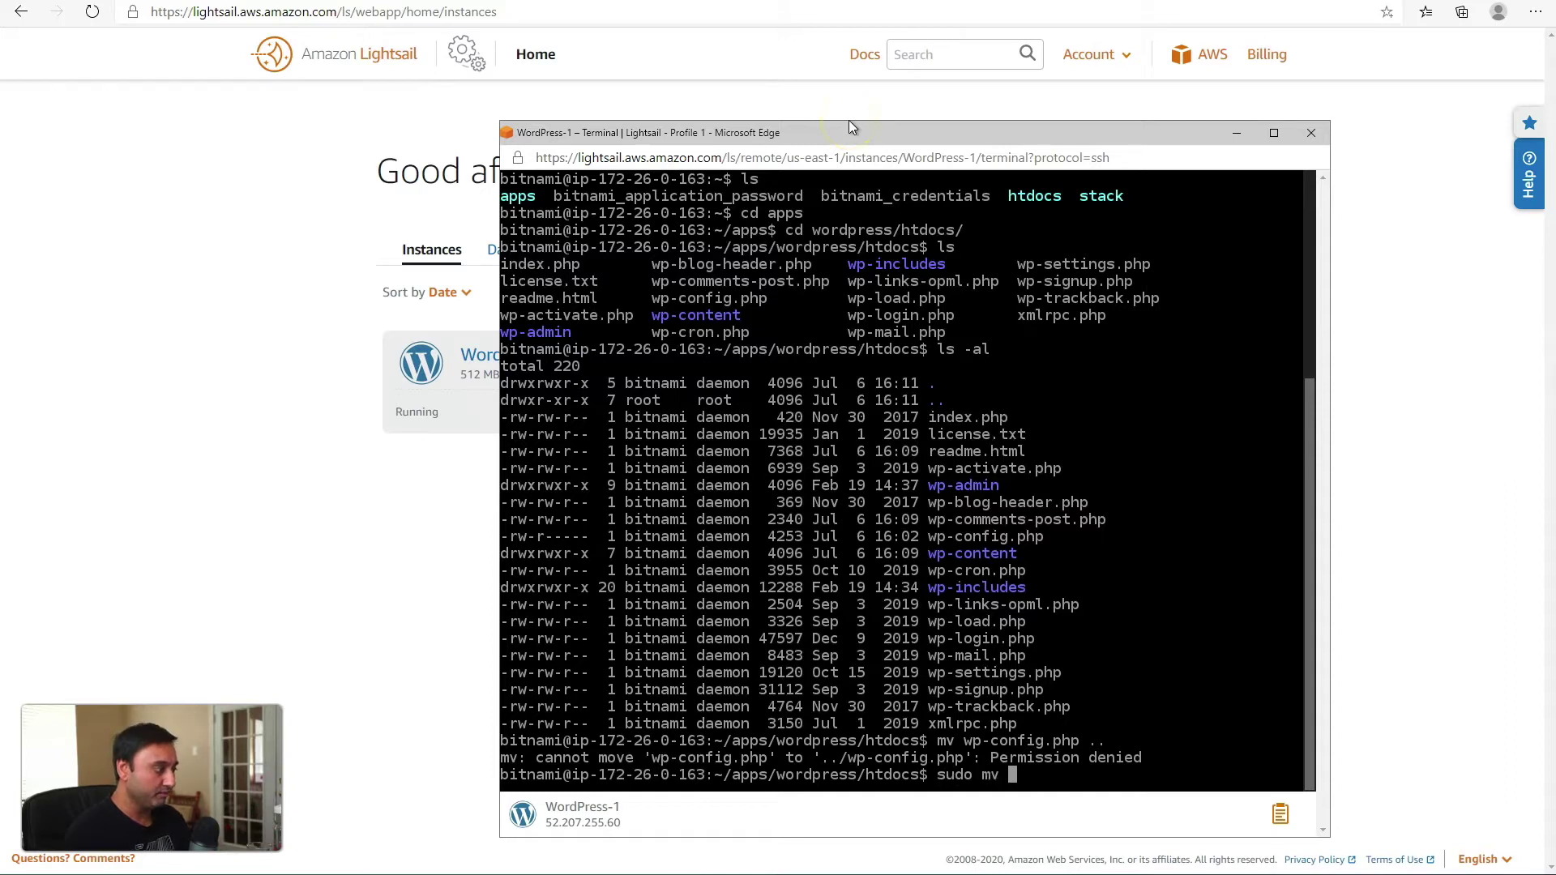
text(wp-config.php ..)
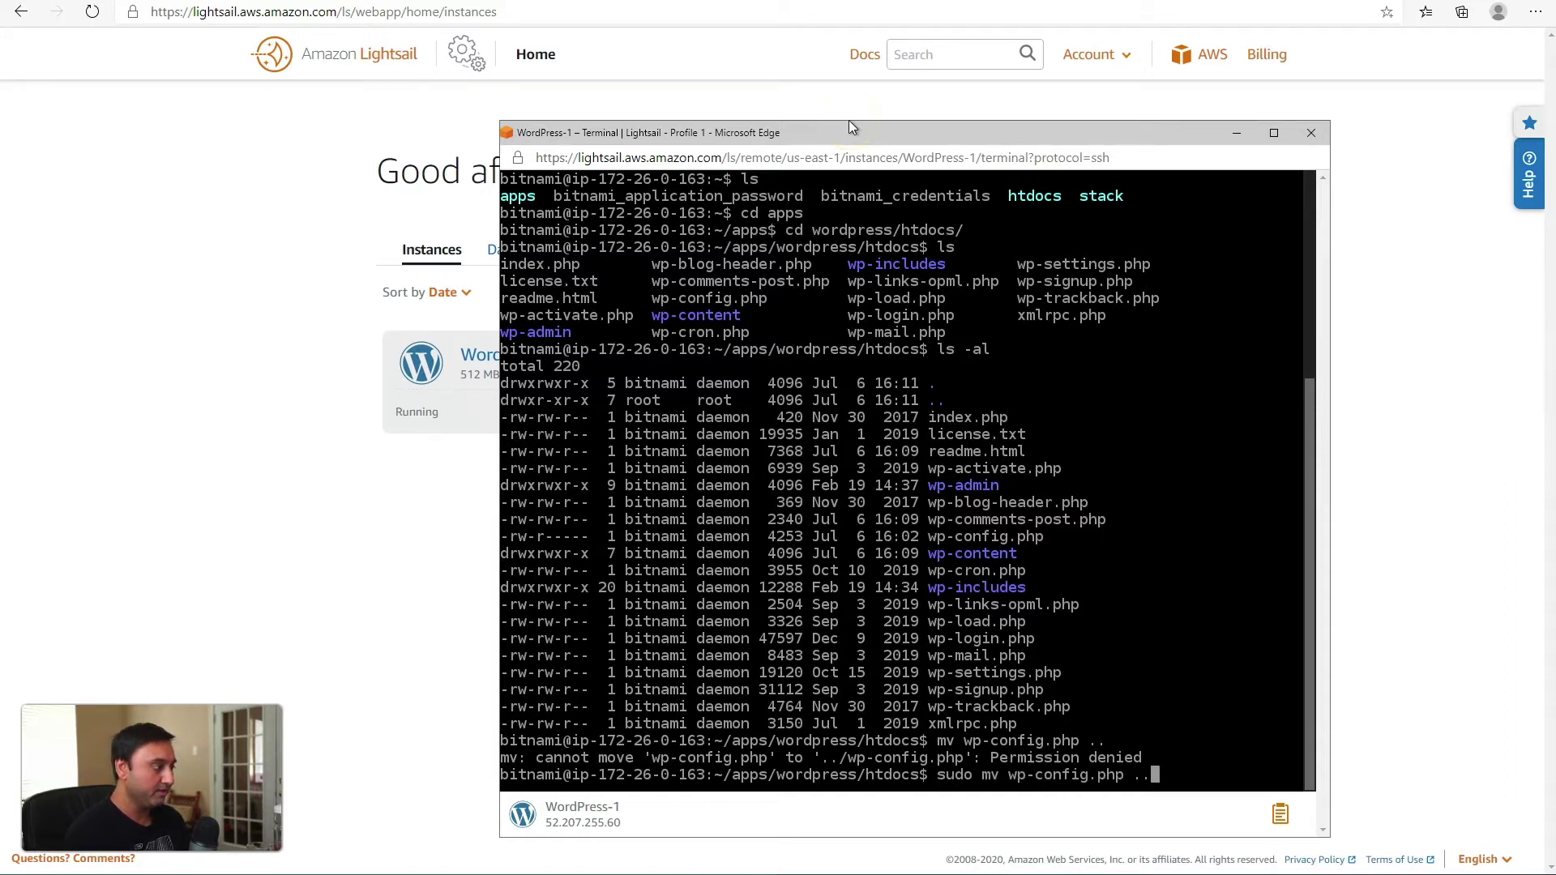
key(Return)
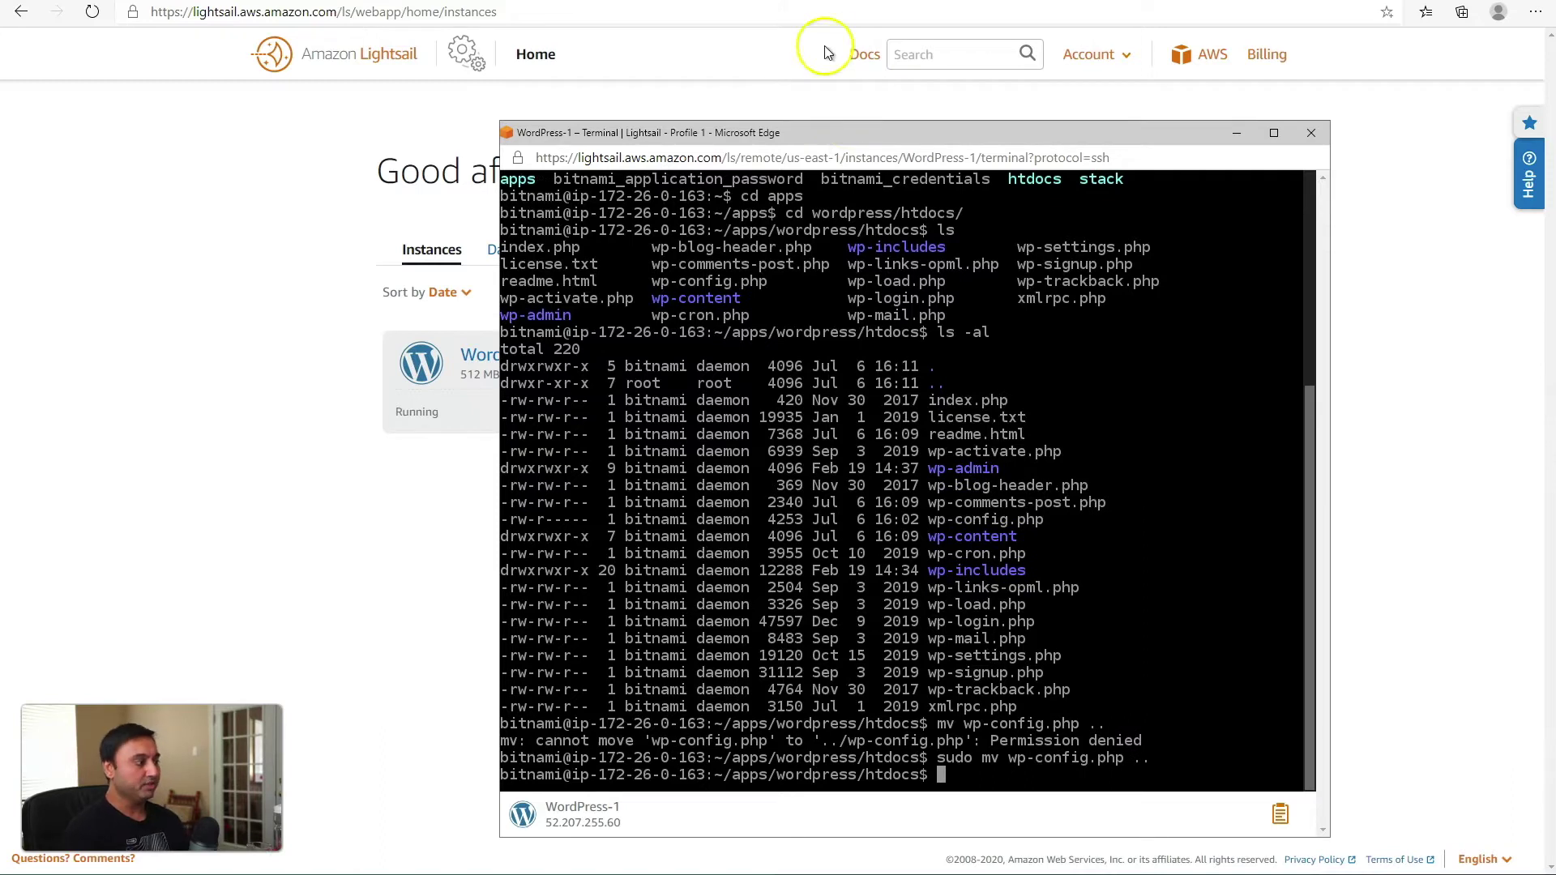
Check that the blog at 52.207.255.60 still loads, then return to the SSH terminal
key(ctrl+Tab)
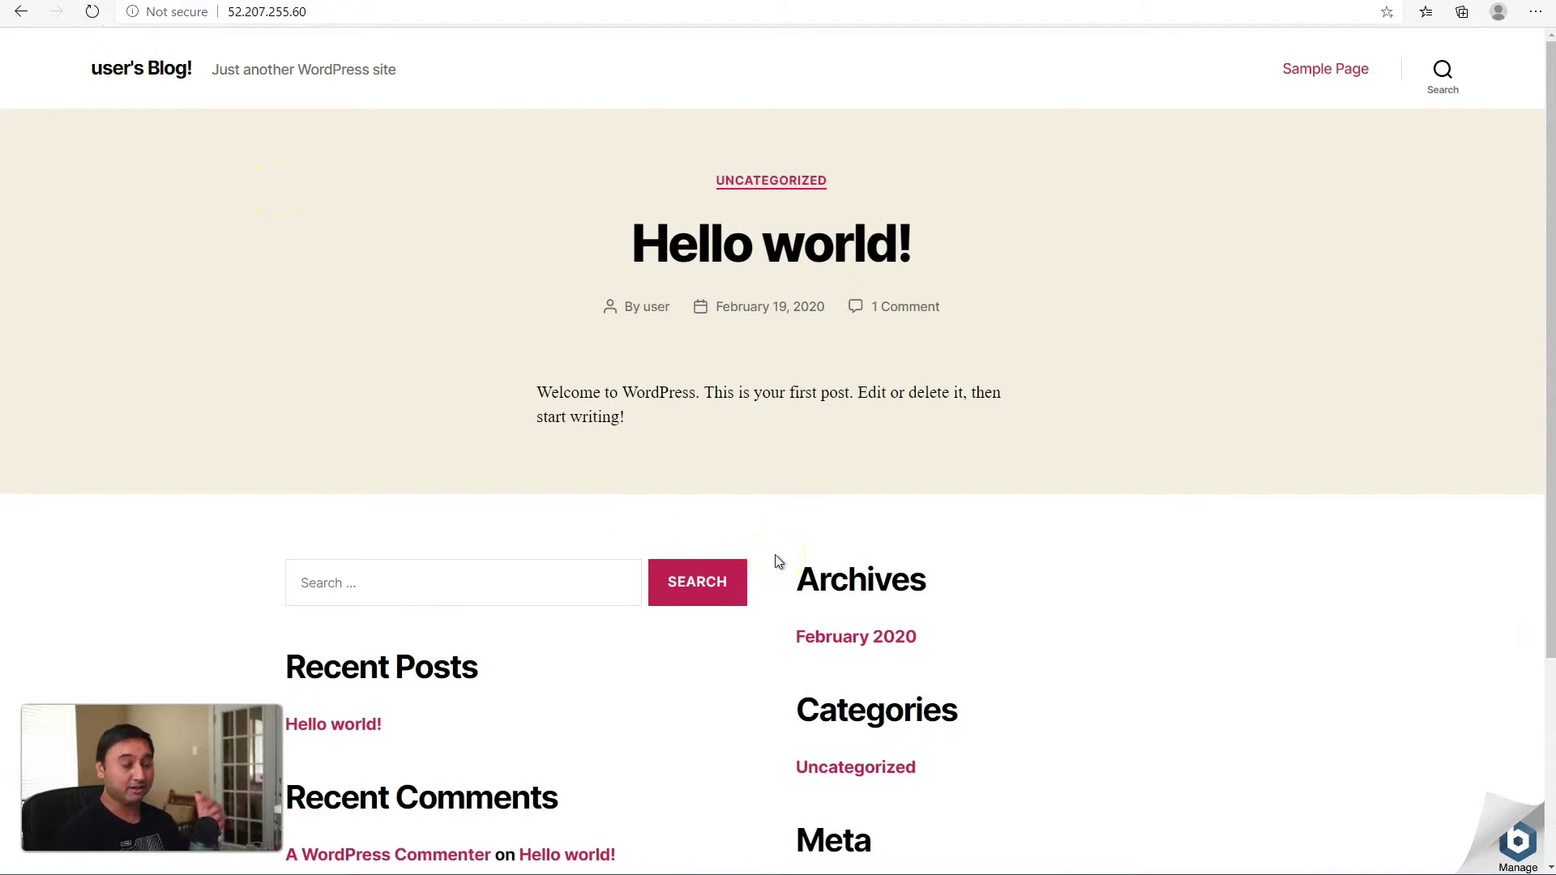
click(121, 2)
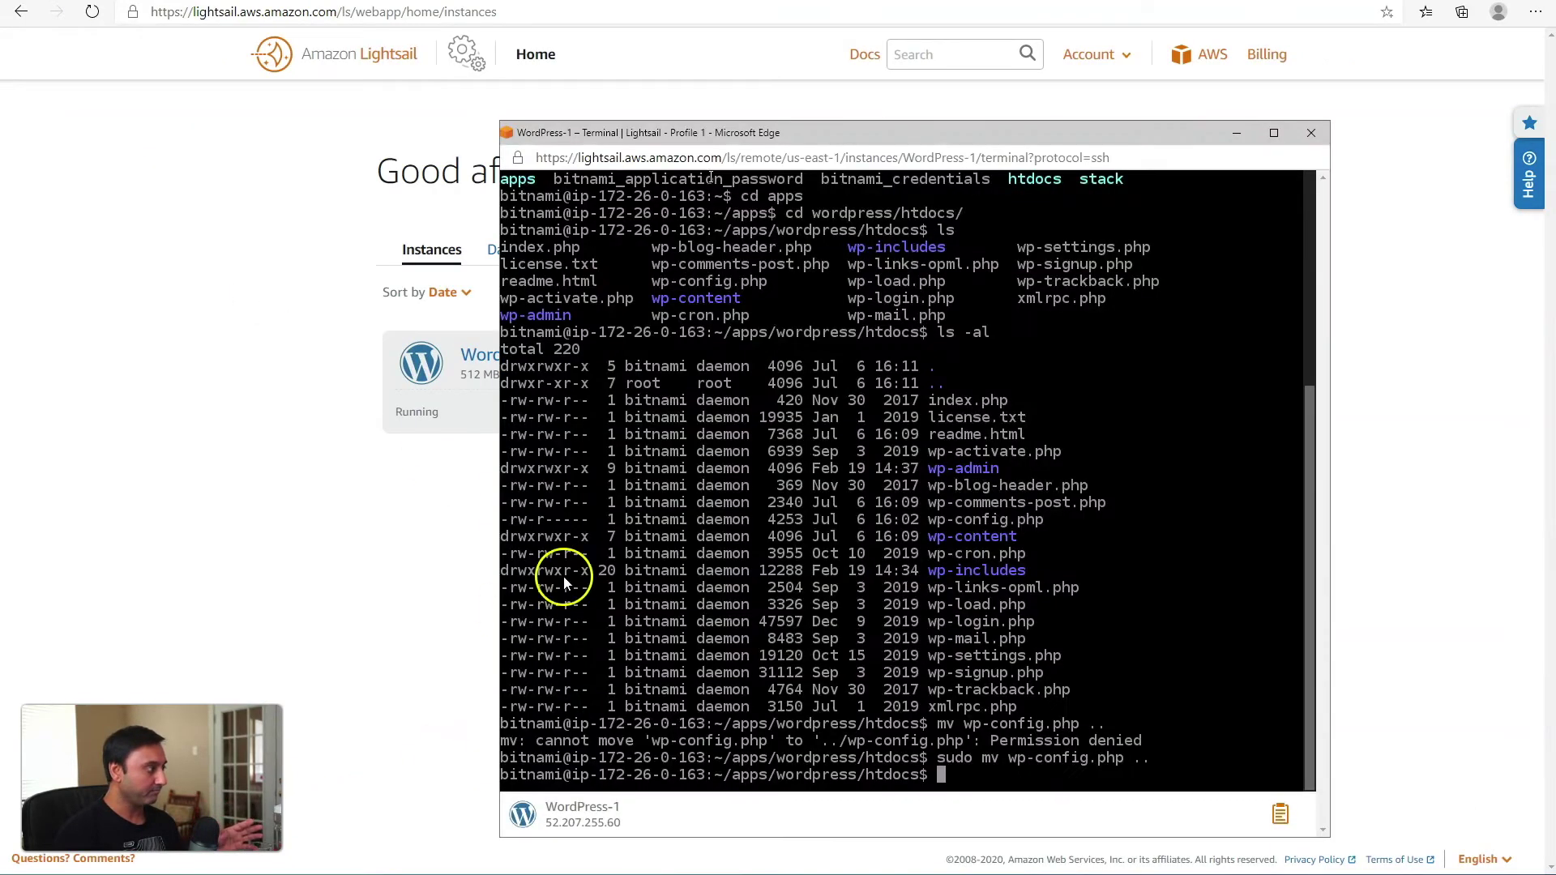
key(alt+Tab)
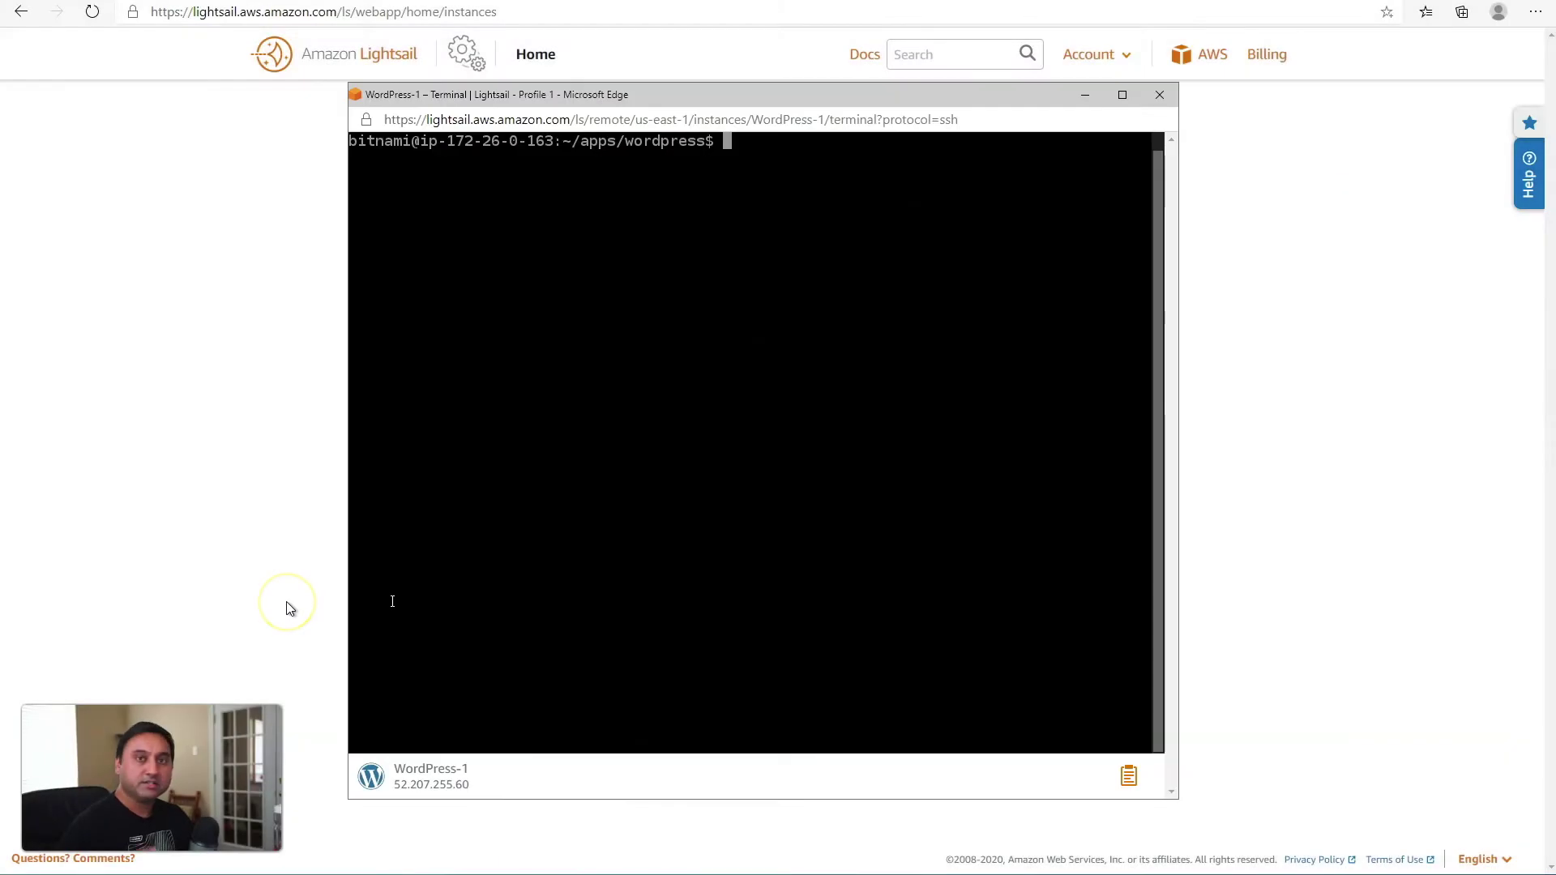
Open wp-config.php in vi from the apps/wordpress folder
click(296, 584)
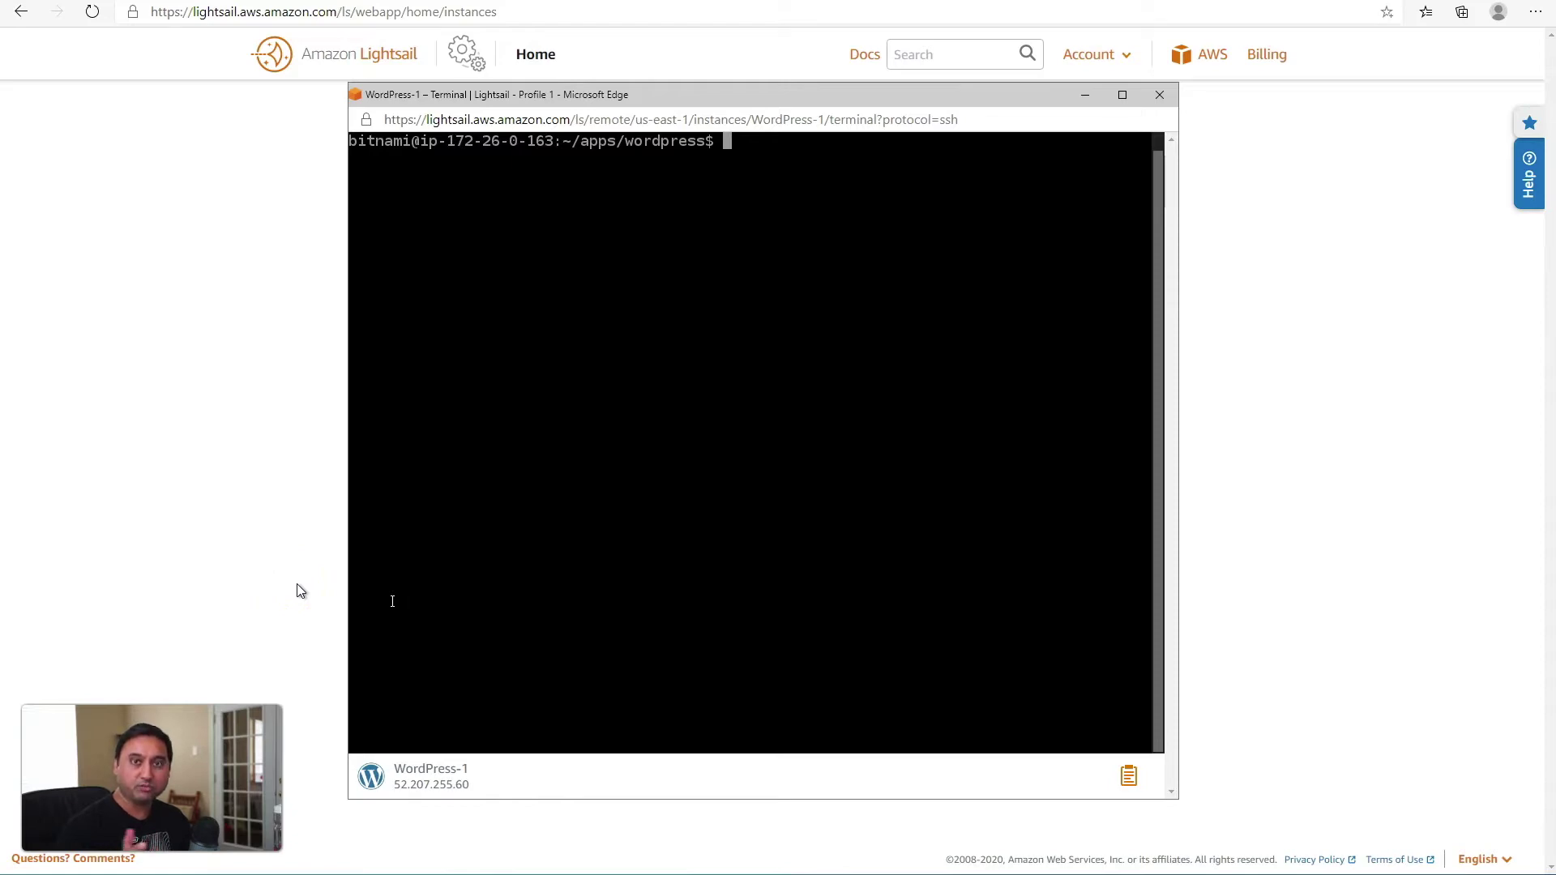
click(544, 133)
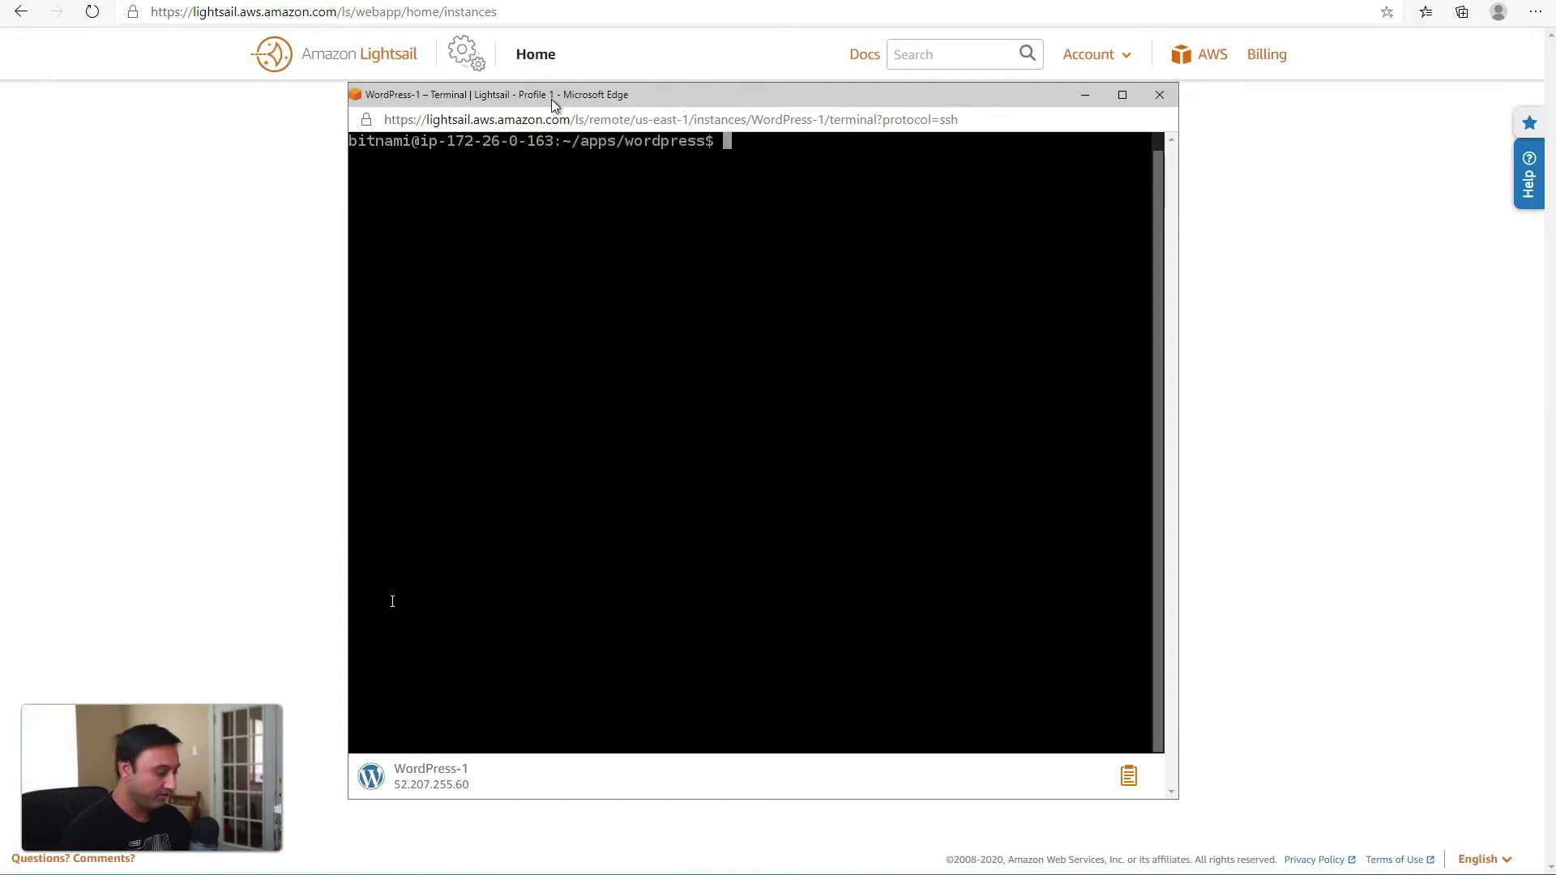
text(vi wp-config.php)
key(Return)
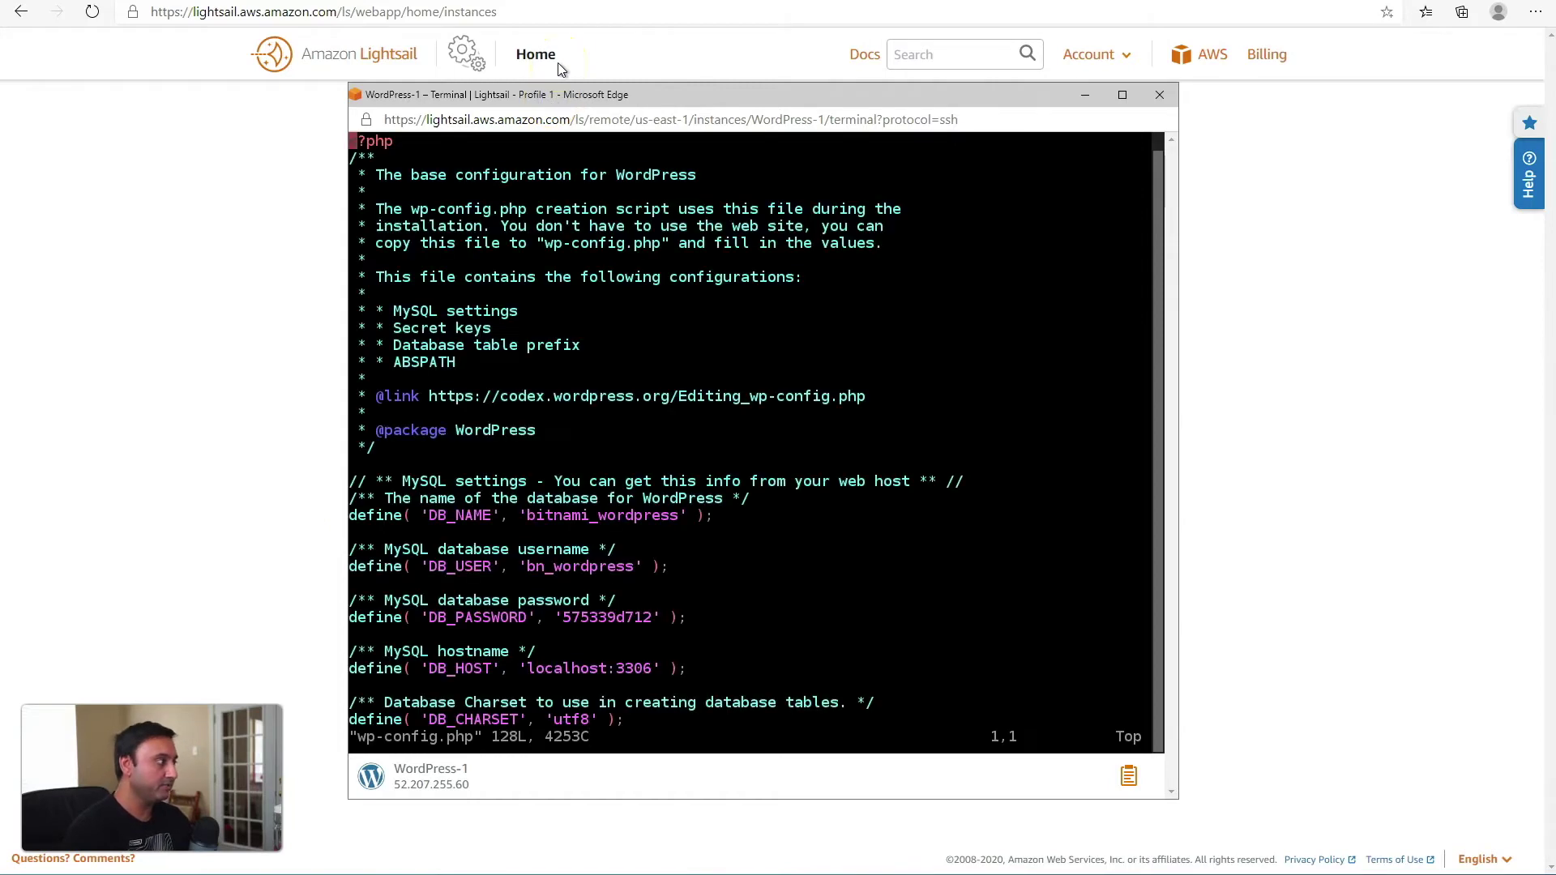
Change $table_prefix from wp_ to '1122csg_' and save with :wq
key(Down)
key(Down)
key(Down)
key(Down)
key(Down)
key(Down)
key(Down)
key(Down)
key(Down)
key(Down)
key(Down)
key(Down)
key(Down)
key(Down)
key(Down)
key(Down)
key(Down)
key(Down)
key(Down)
key(Down)
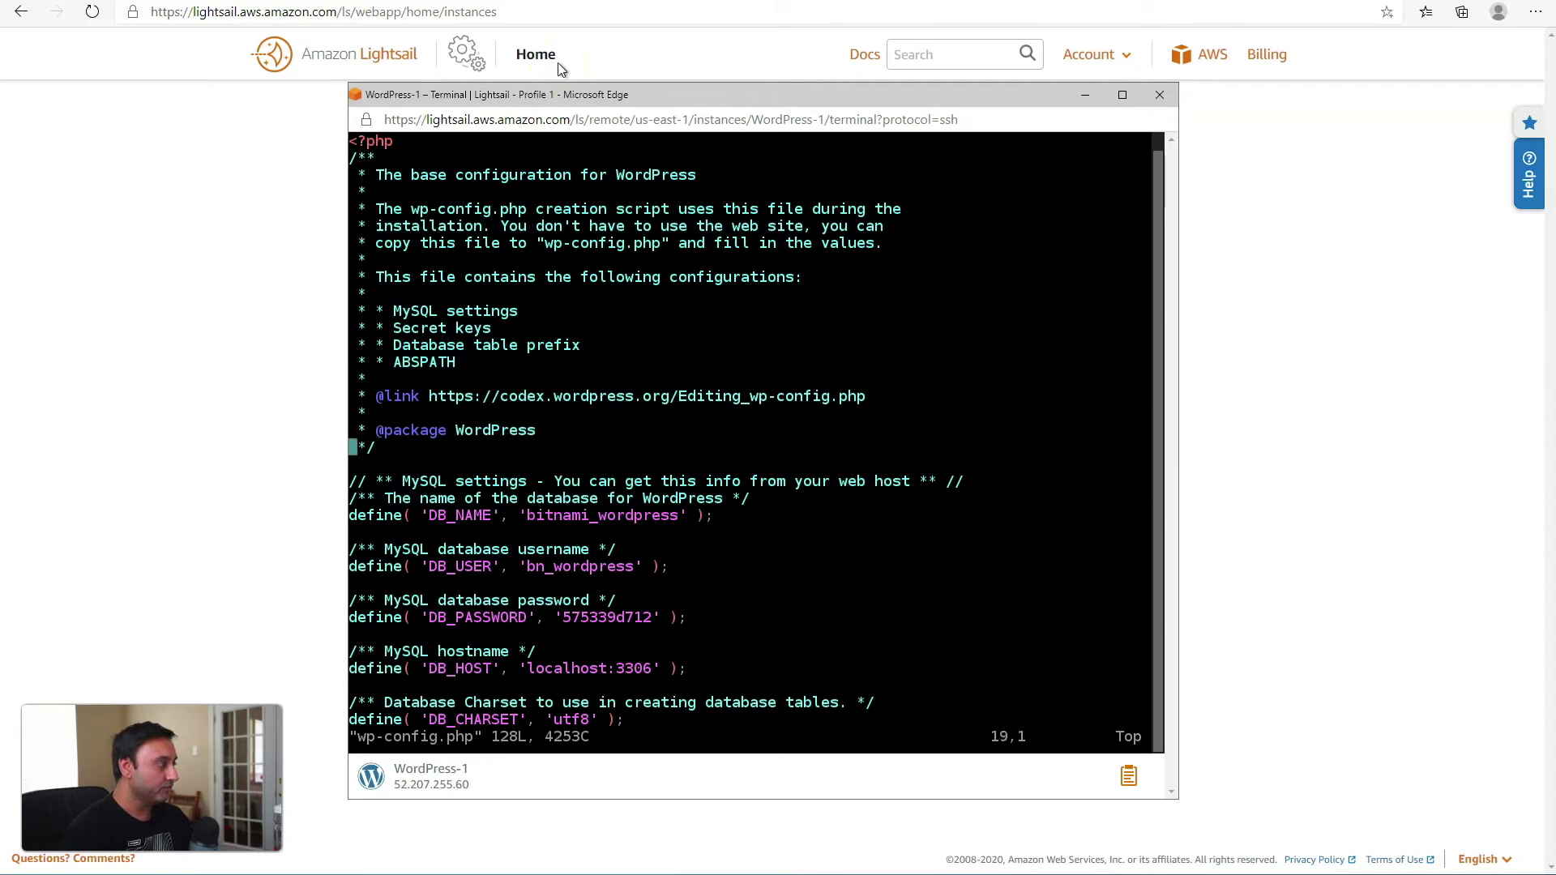
key(Down)
key(Down)
key(Down)
key(Down)
key(Down)
key(Down)
key(Down)
key(Down)
key(Down)
key(Down)
key(Down)
key(Down)
key(Down)
key(Down)
key(Down)
key(Down)
key(Down)
key(Down)
key(Down)
key(Down)
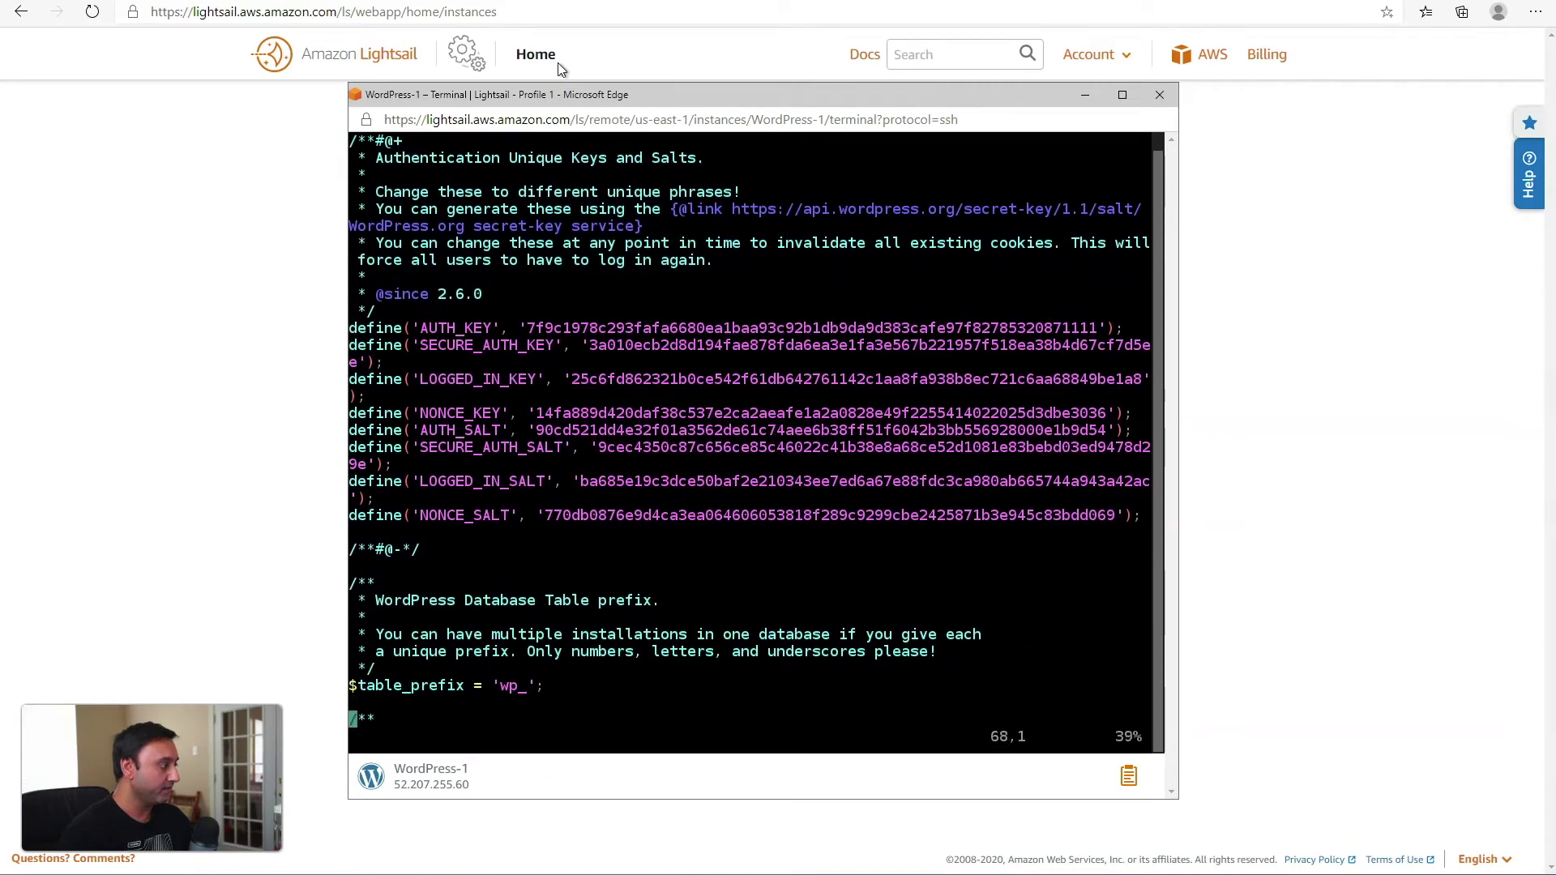
key(Down)
key(Down)
key(Down)
key(Down)
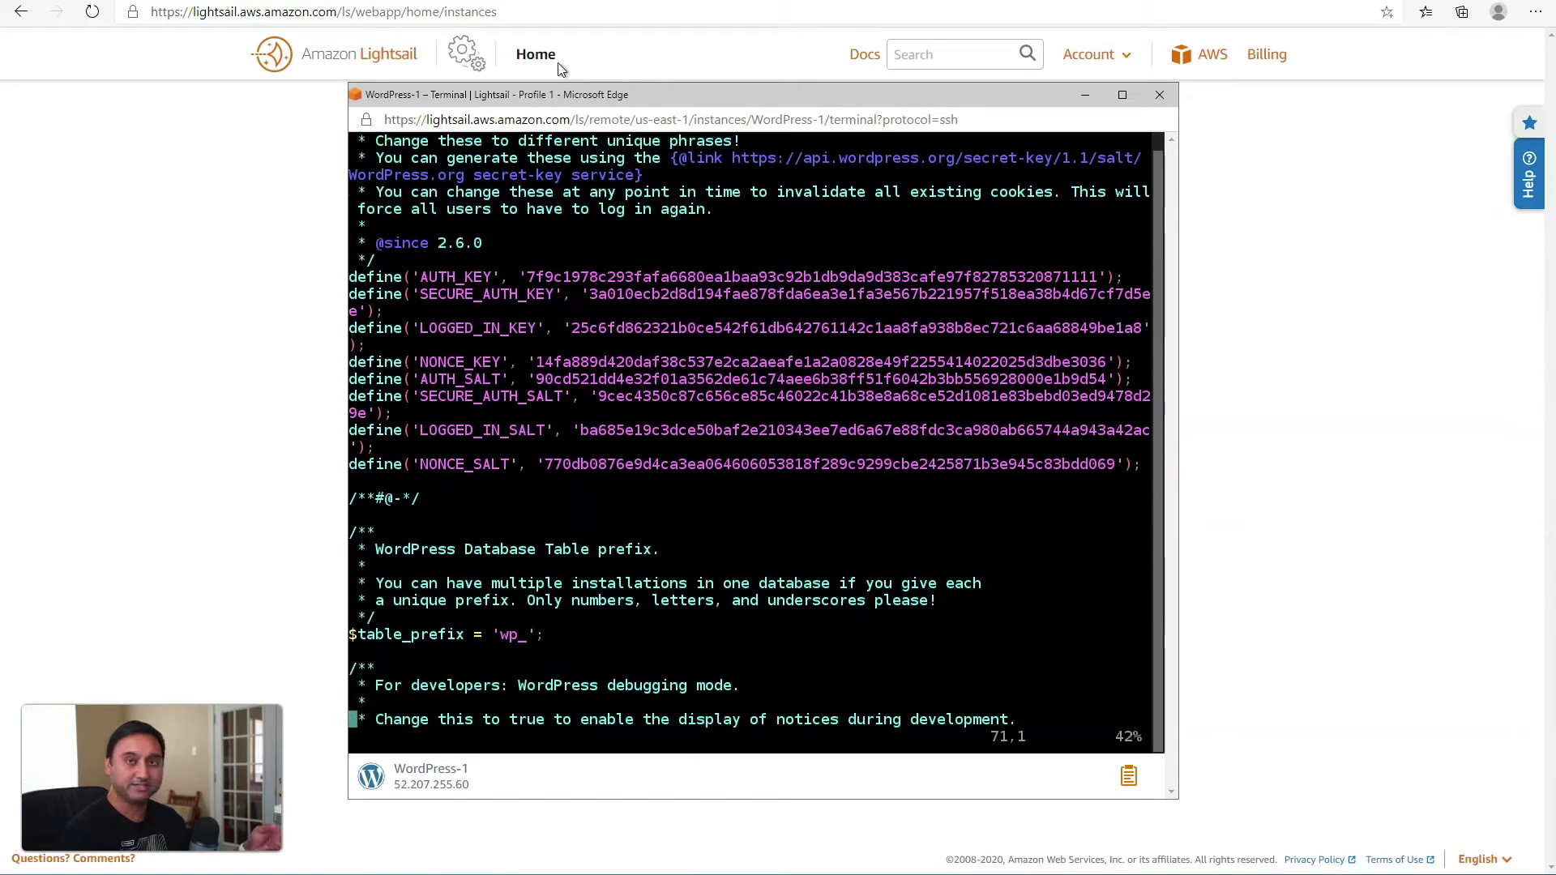
key(Up)
key(Up)
key(Up)
key(Up)
key(Up)
key(Right)
key(Right)
key(Right)
key(Right)
key(Right)
key(Right)
key(Right)
key(Right)
key(Right)
key(Right)
key(Right)
key(Right)
key(Right)
key(Right)
key(Right)
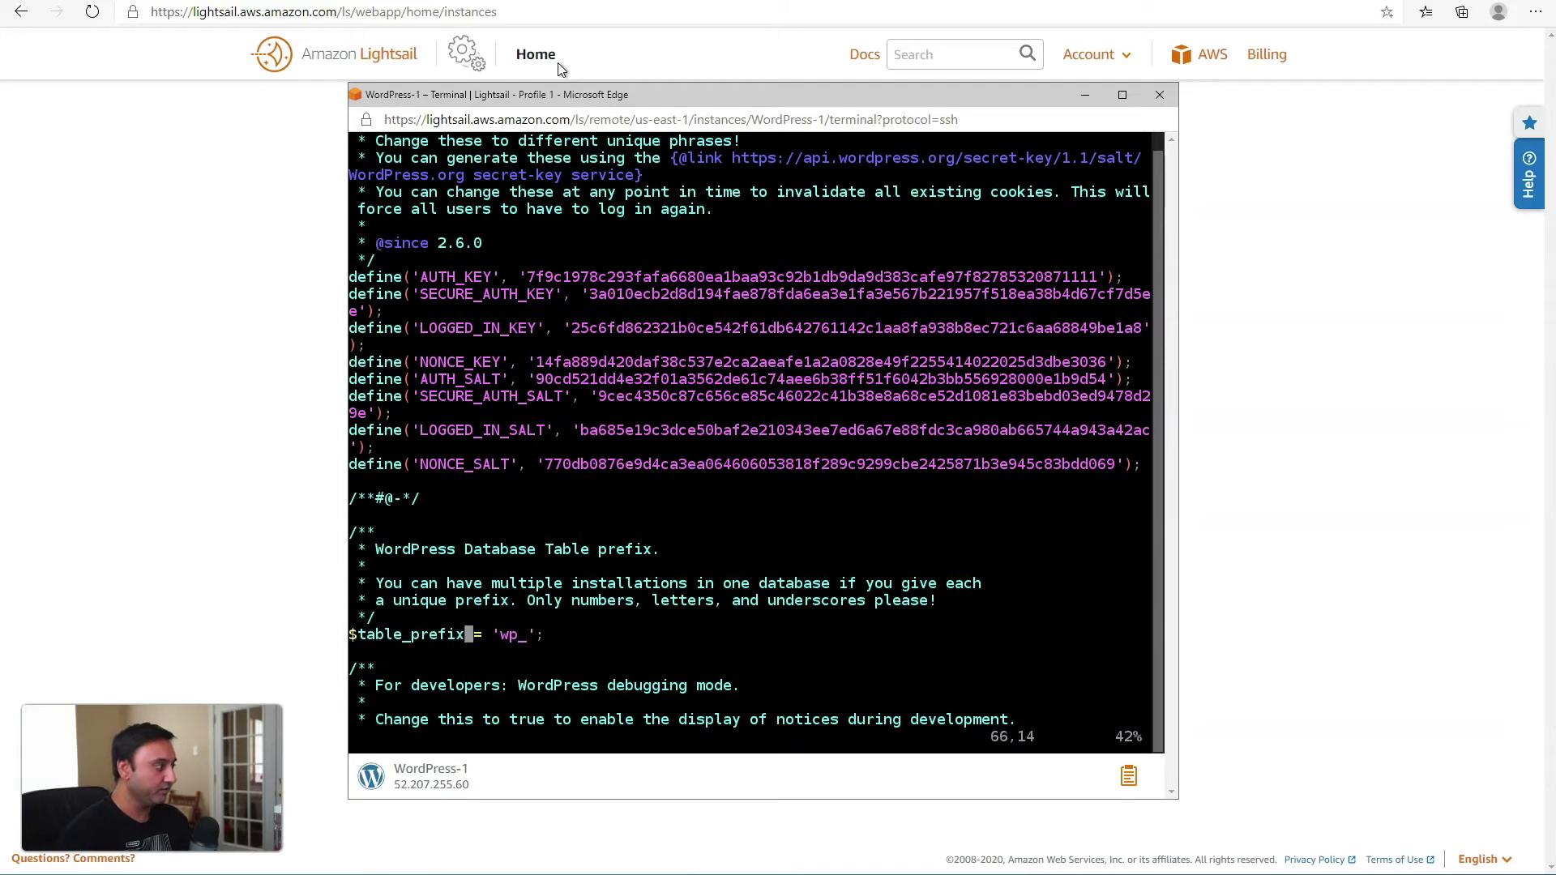
key(Right)
key(Right)
key(Right)
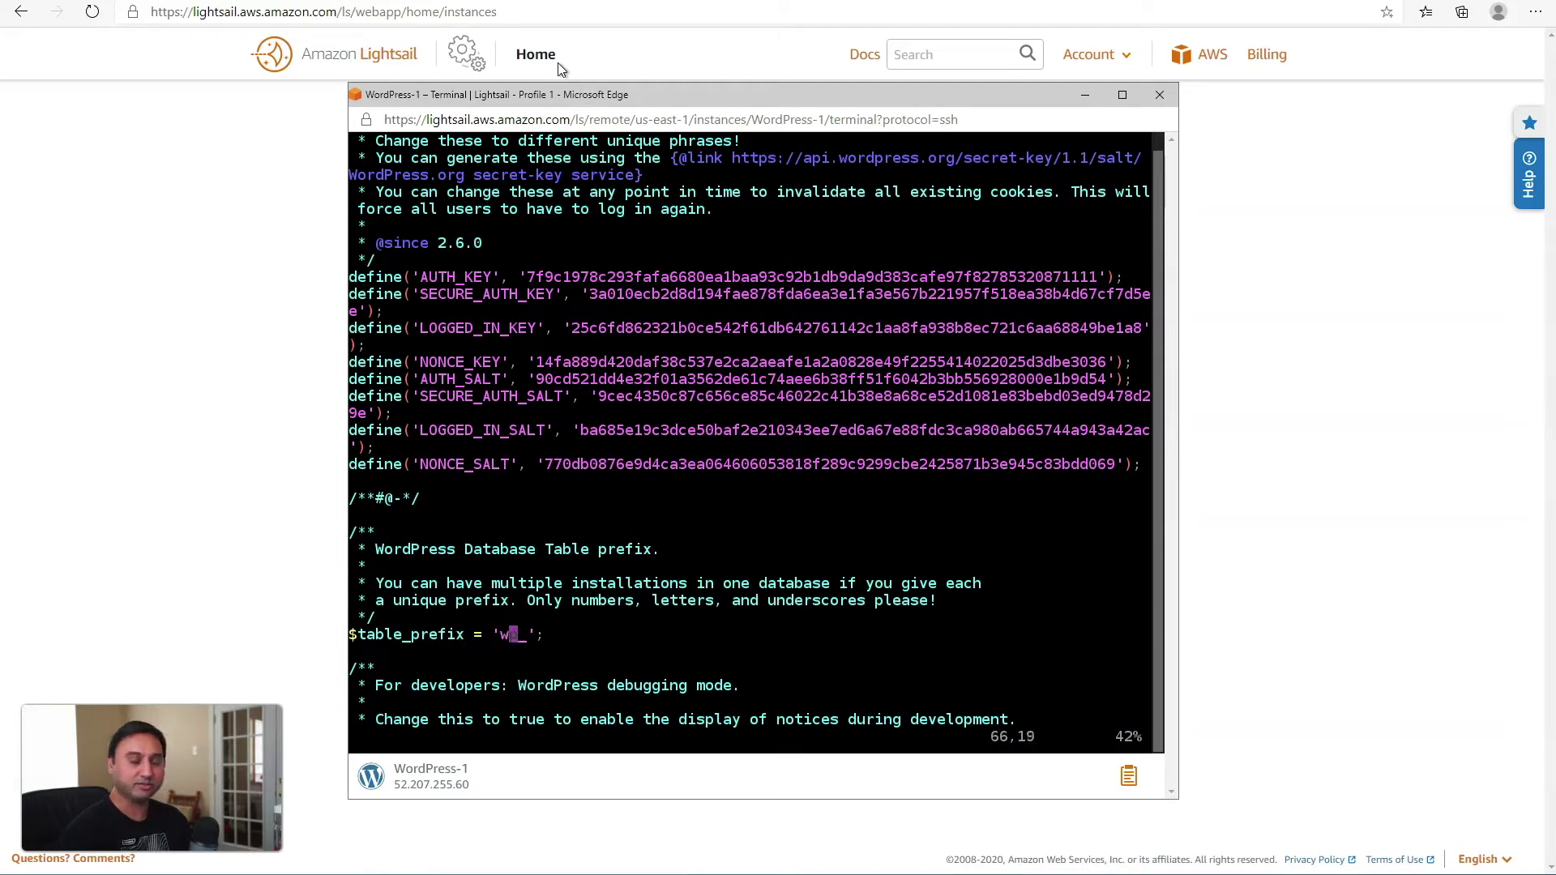
key(Right)
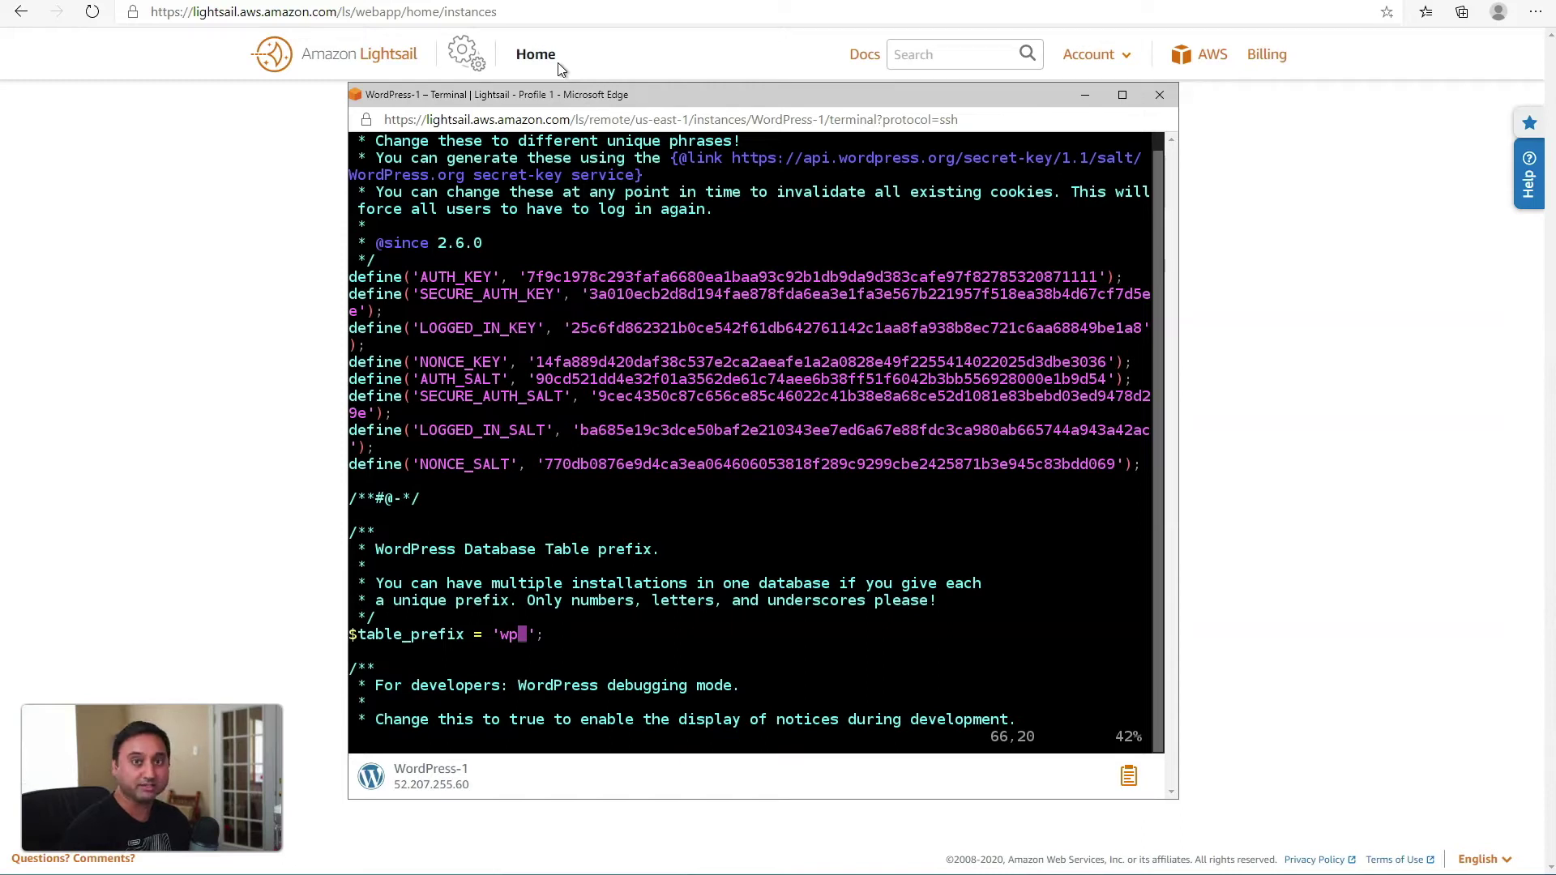
key(Left)
key(Left)
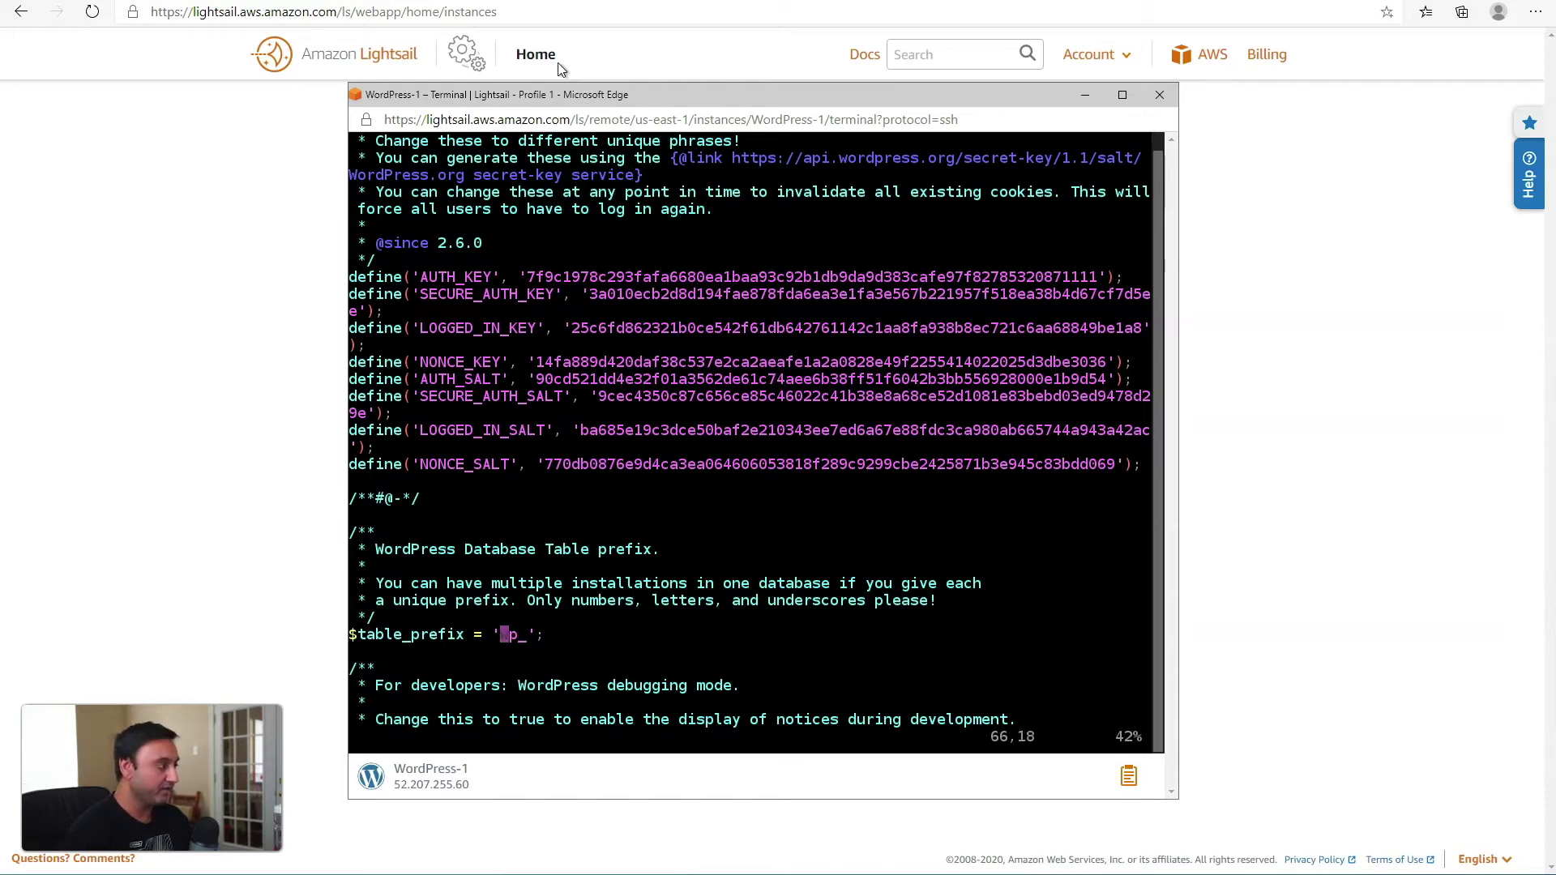
key(x)
key(x)
key(x)
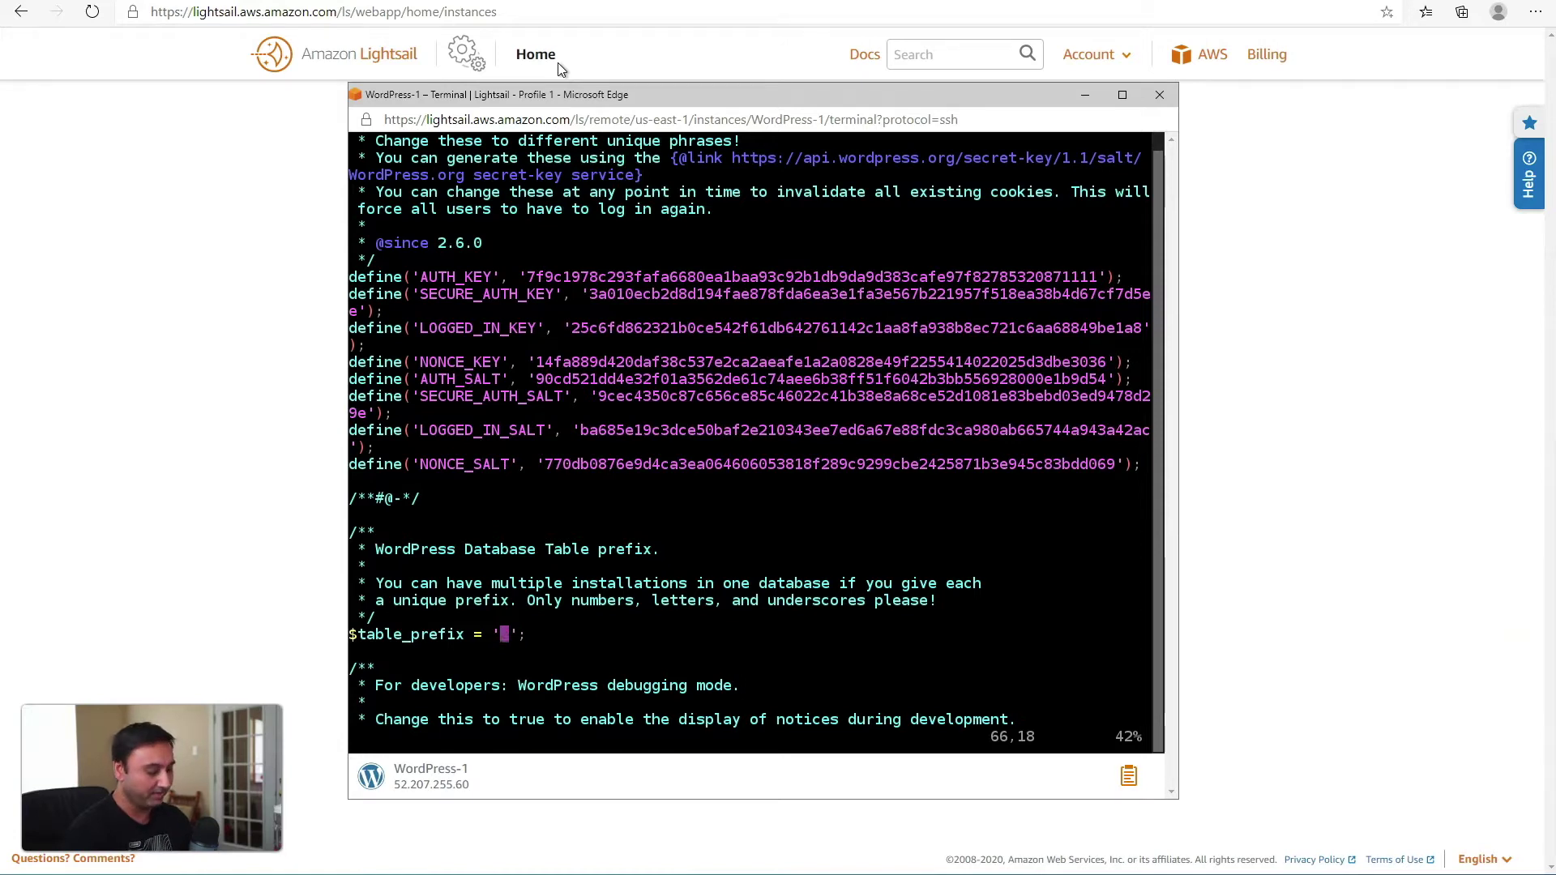
text(ix = '1122csg)
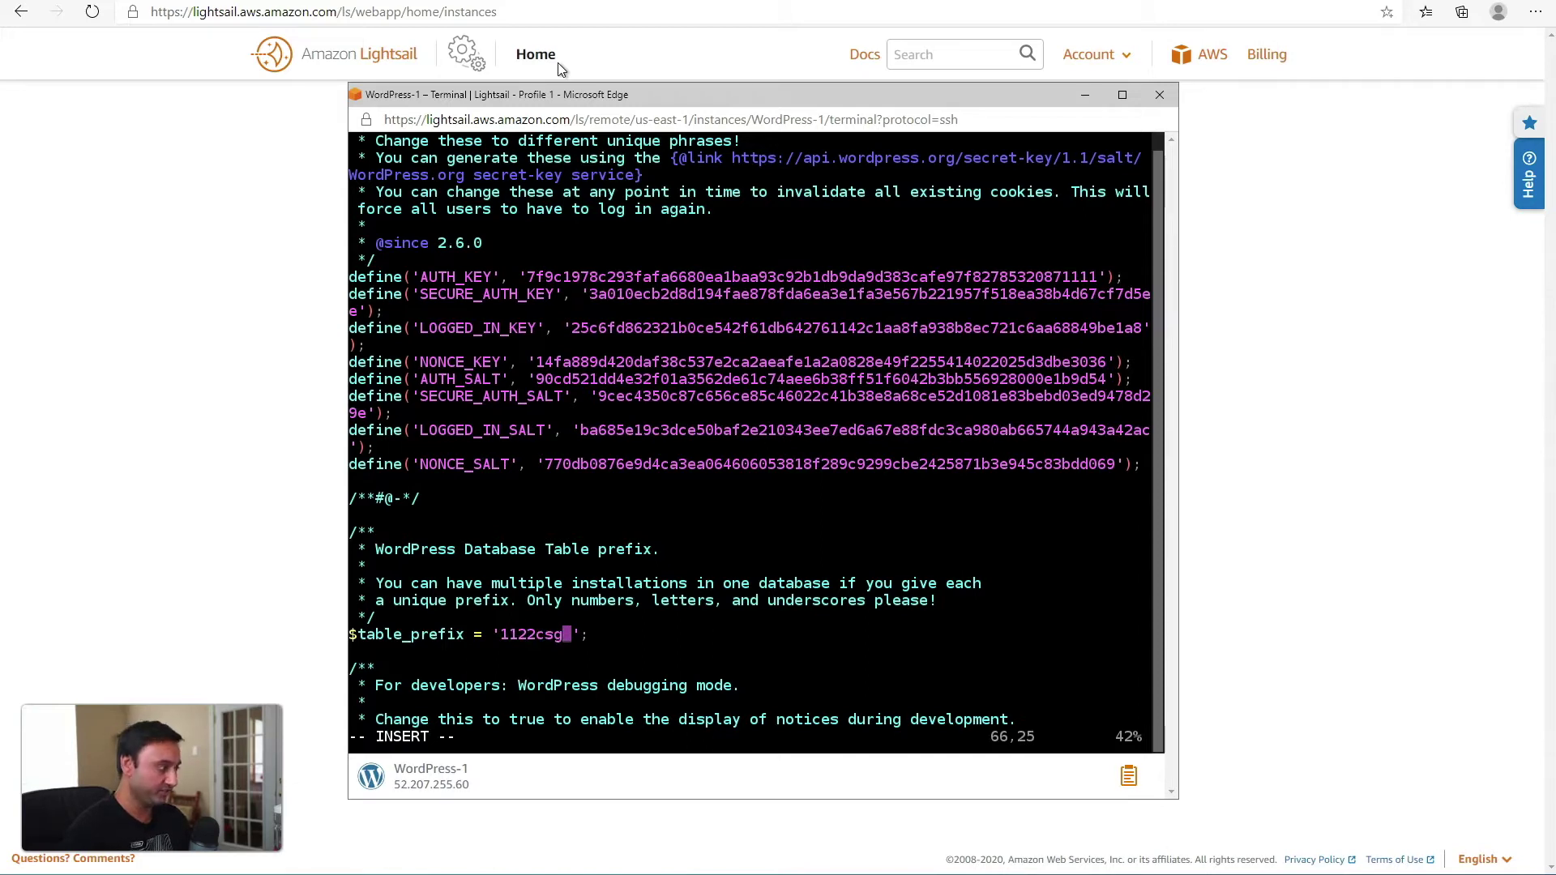
text(_)
key(Escape)
text(:wq)
key(Return)
click(625, 364)
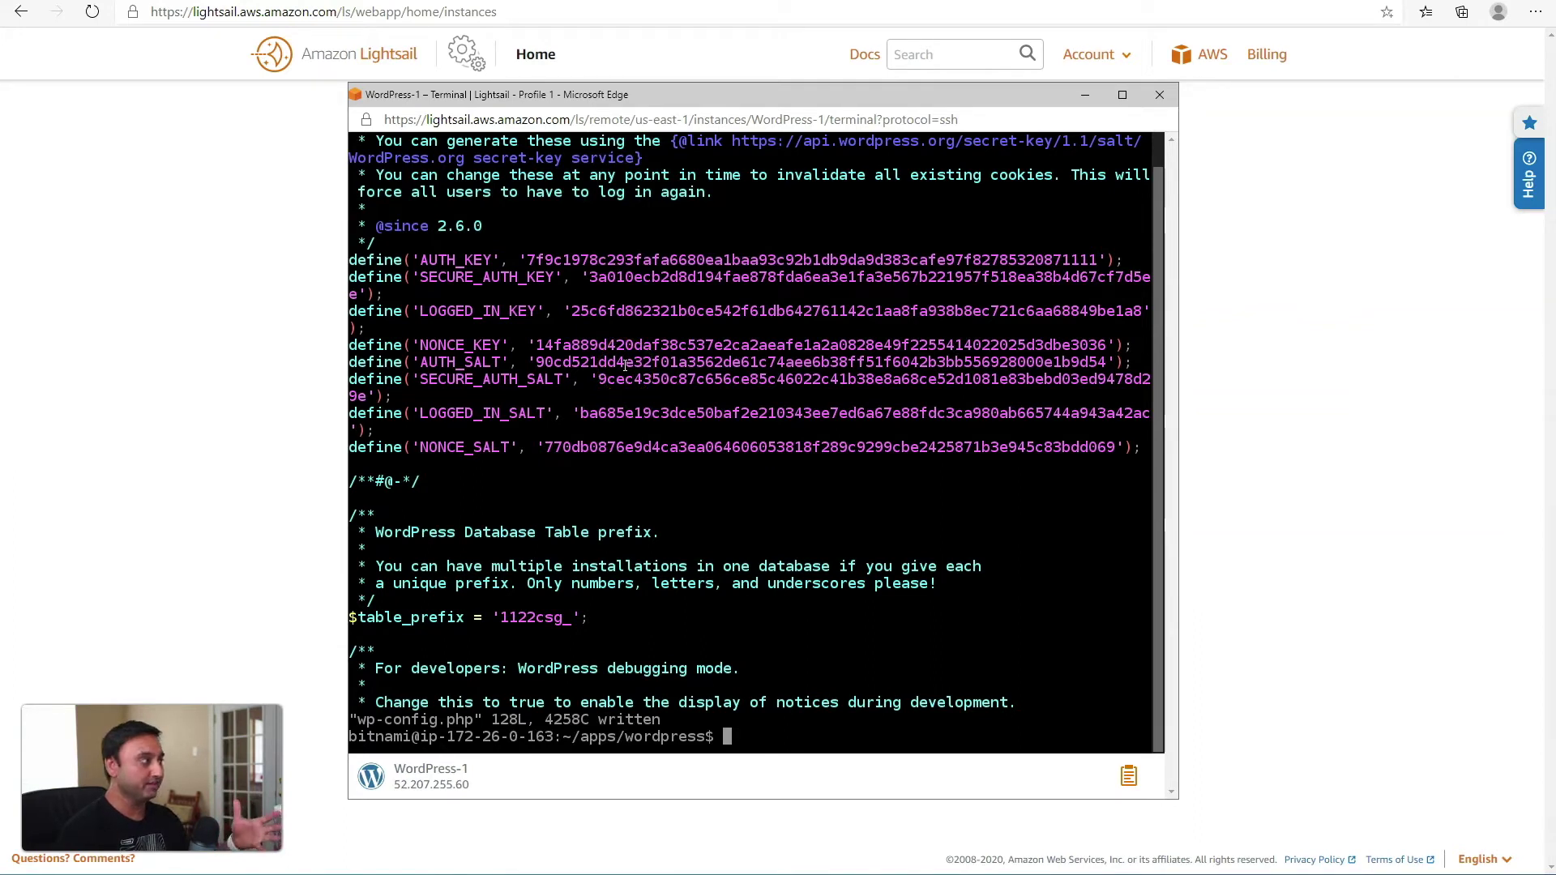
Open the mysecuresite database's Structure view listing its 12 wp_ tables
click(436, 138)
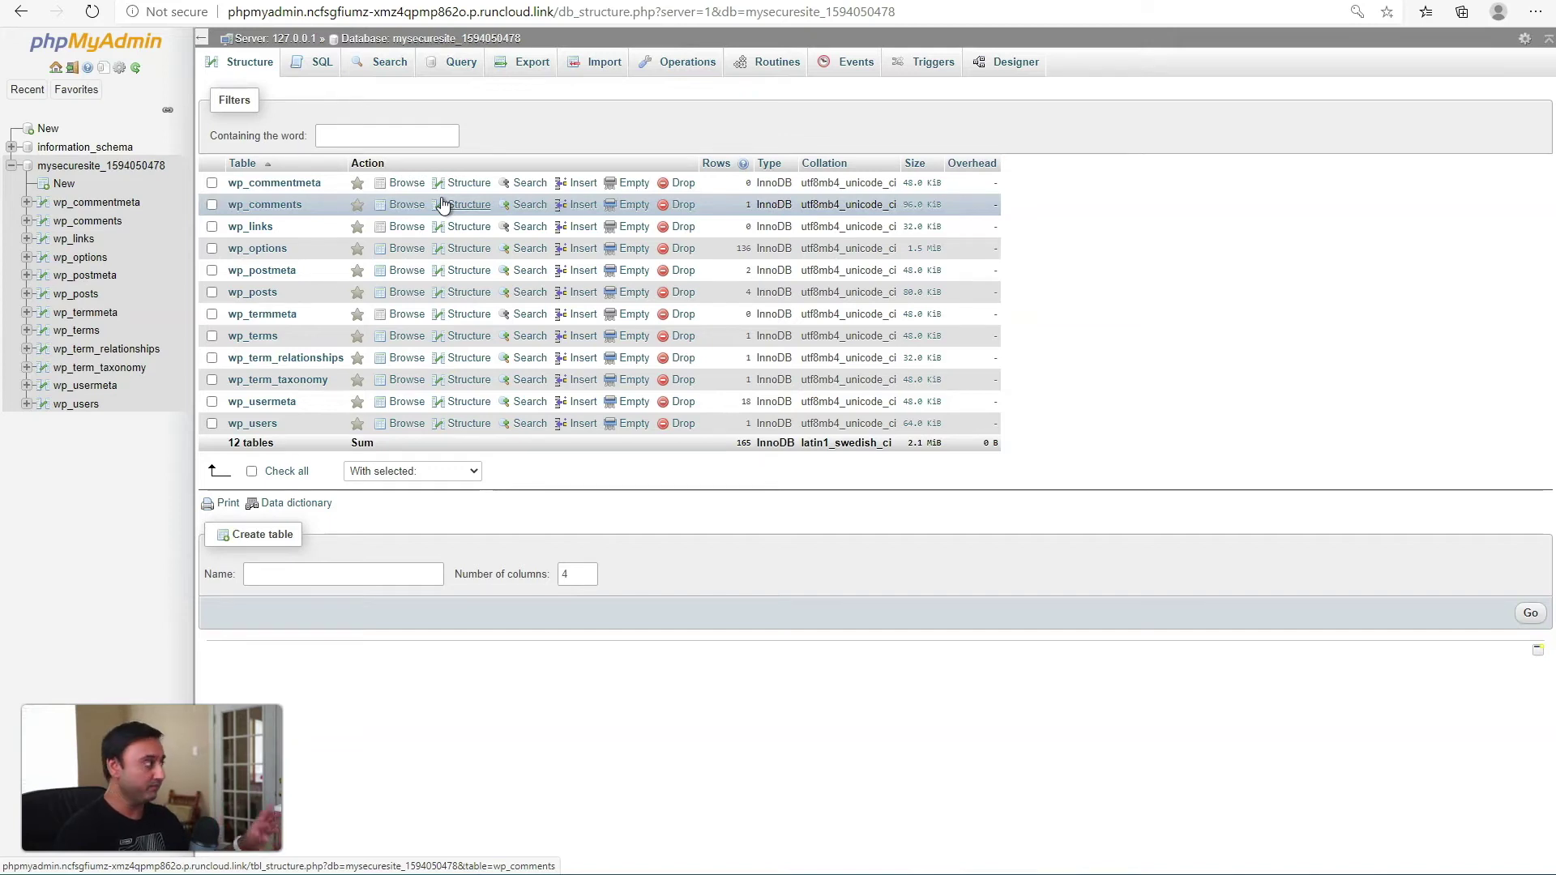
click(273, 191)
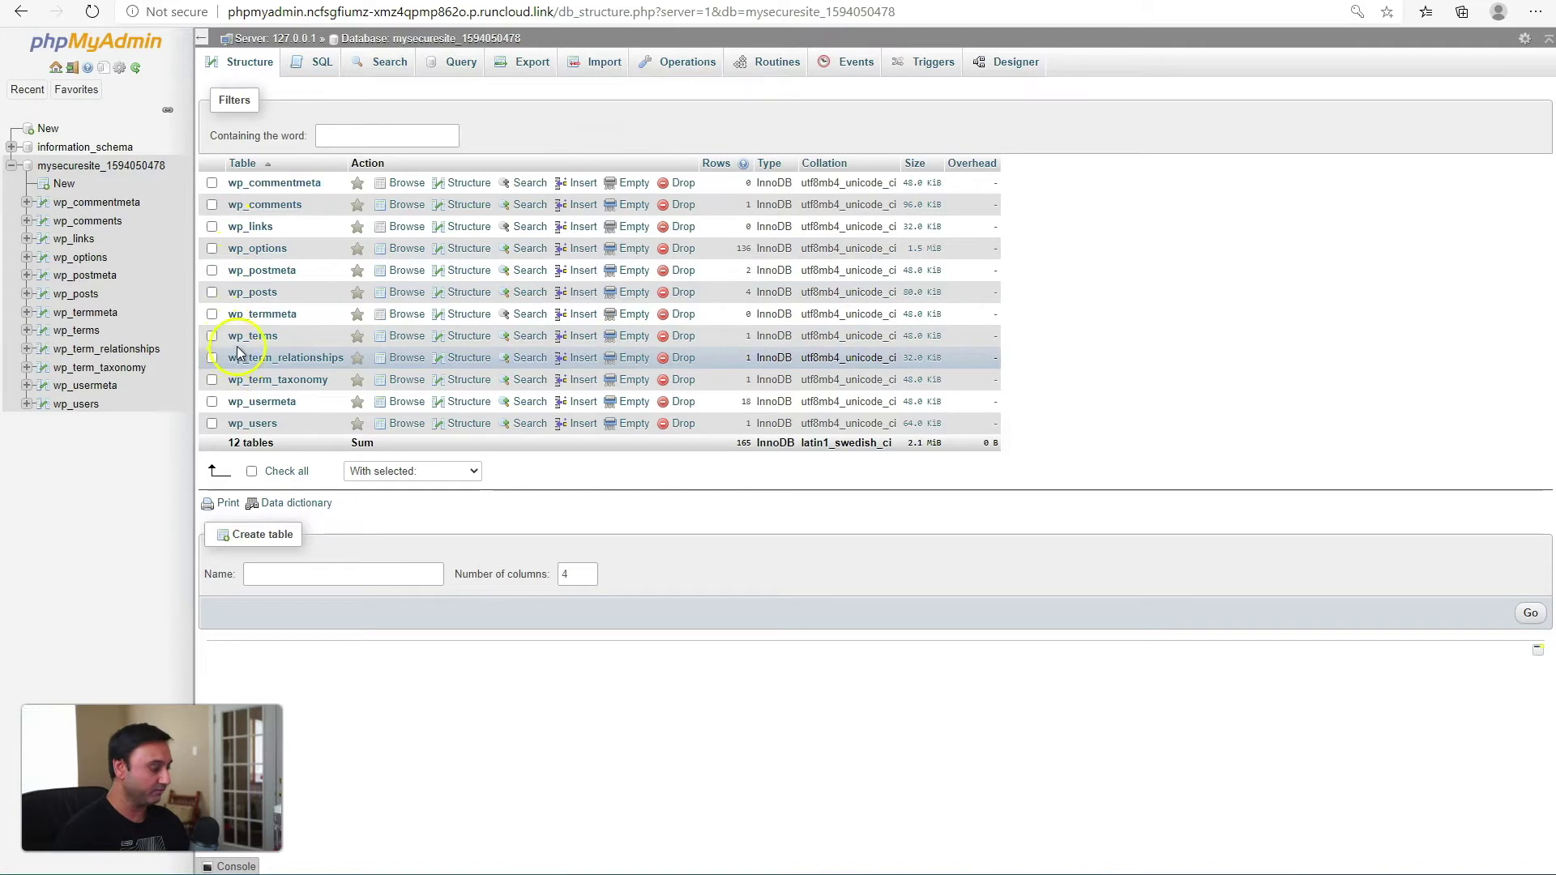
Select all 12 tables and choose Replace table prefix from the With selected menu
click(252, 473)
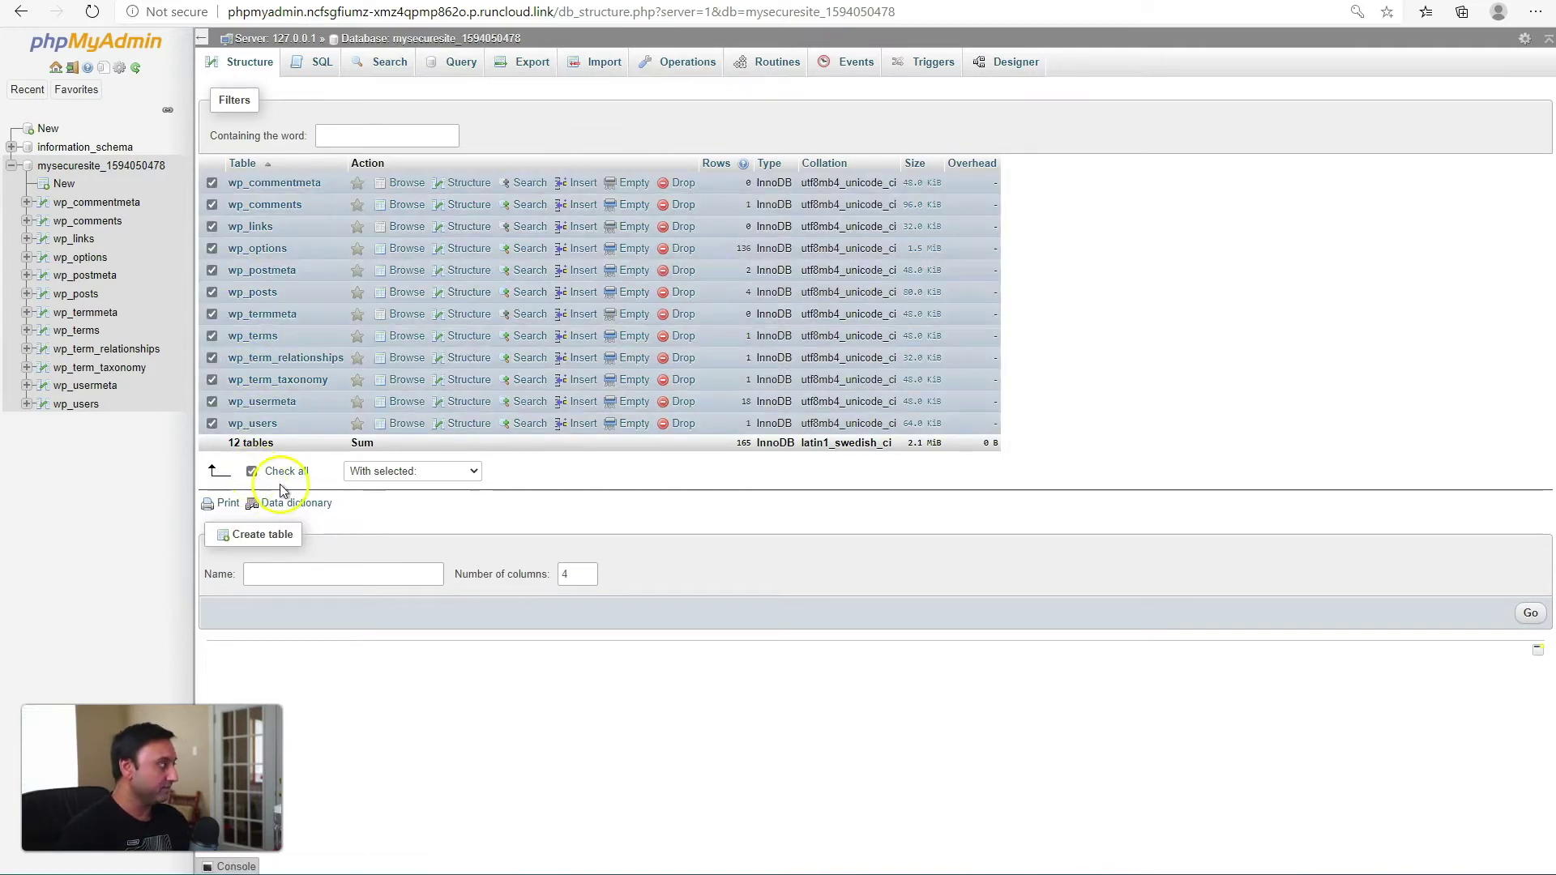
click(92, 167)
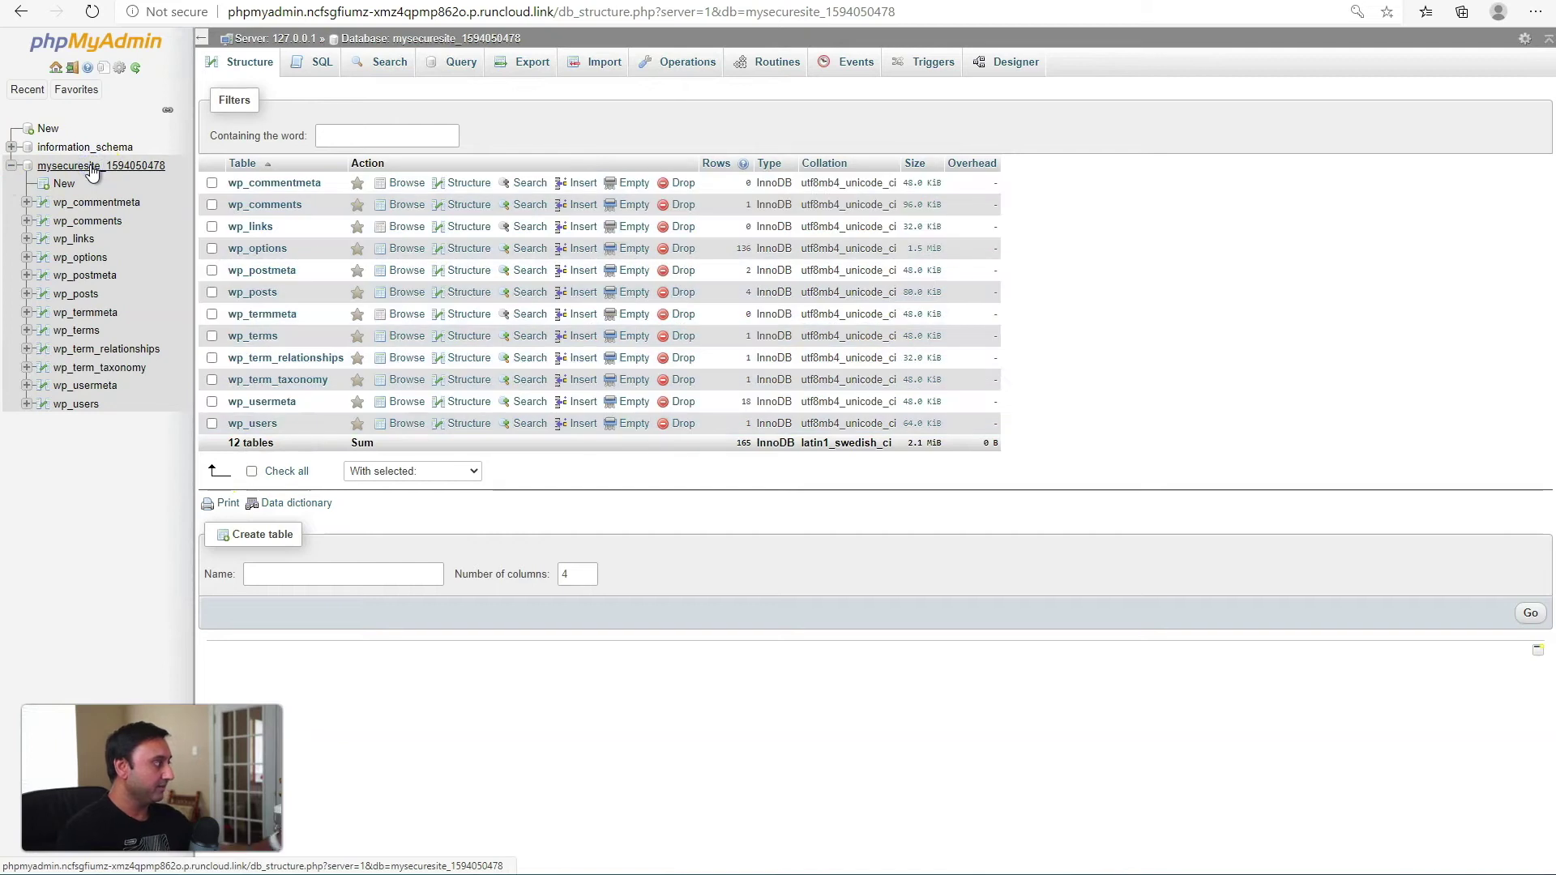
click(272, 478)
click(271, 478)
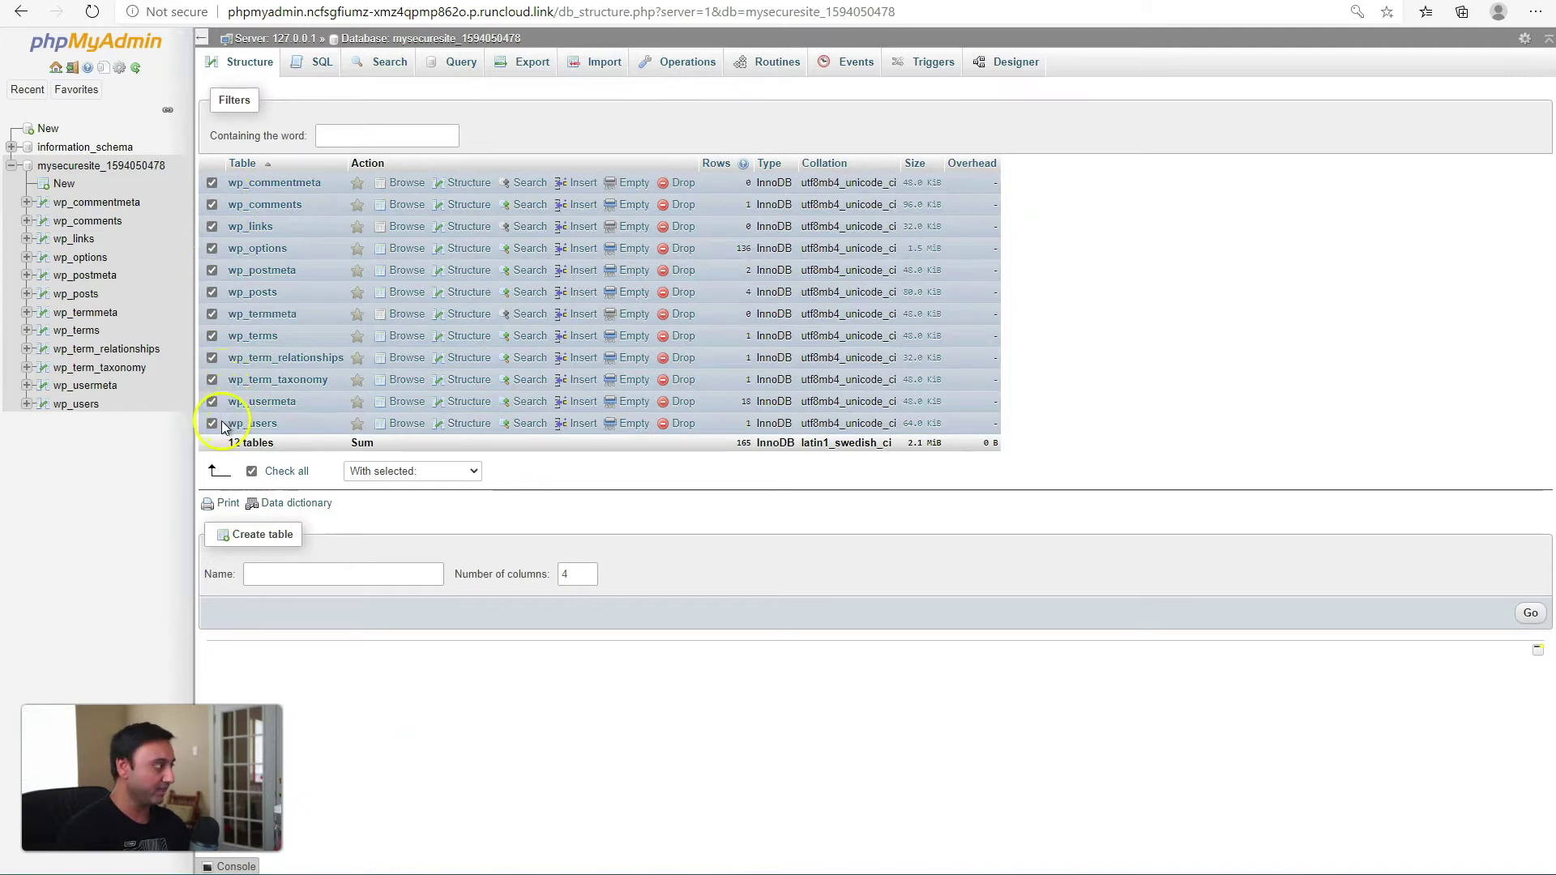
click(381, 475)
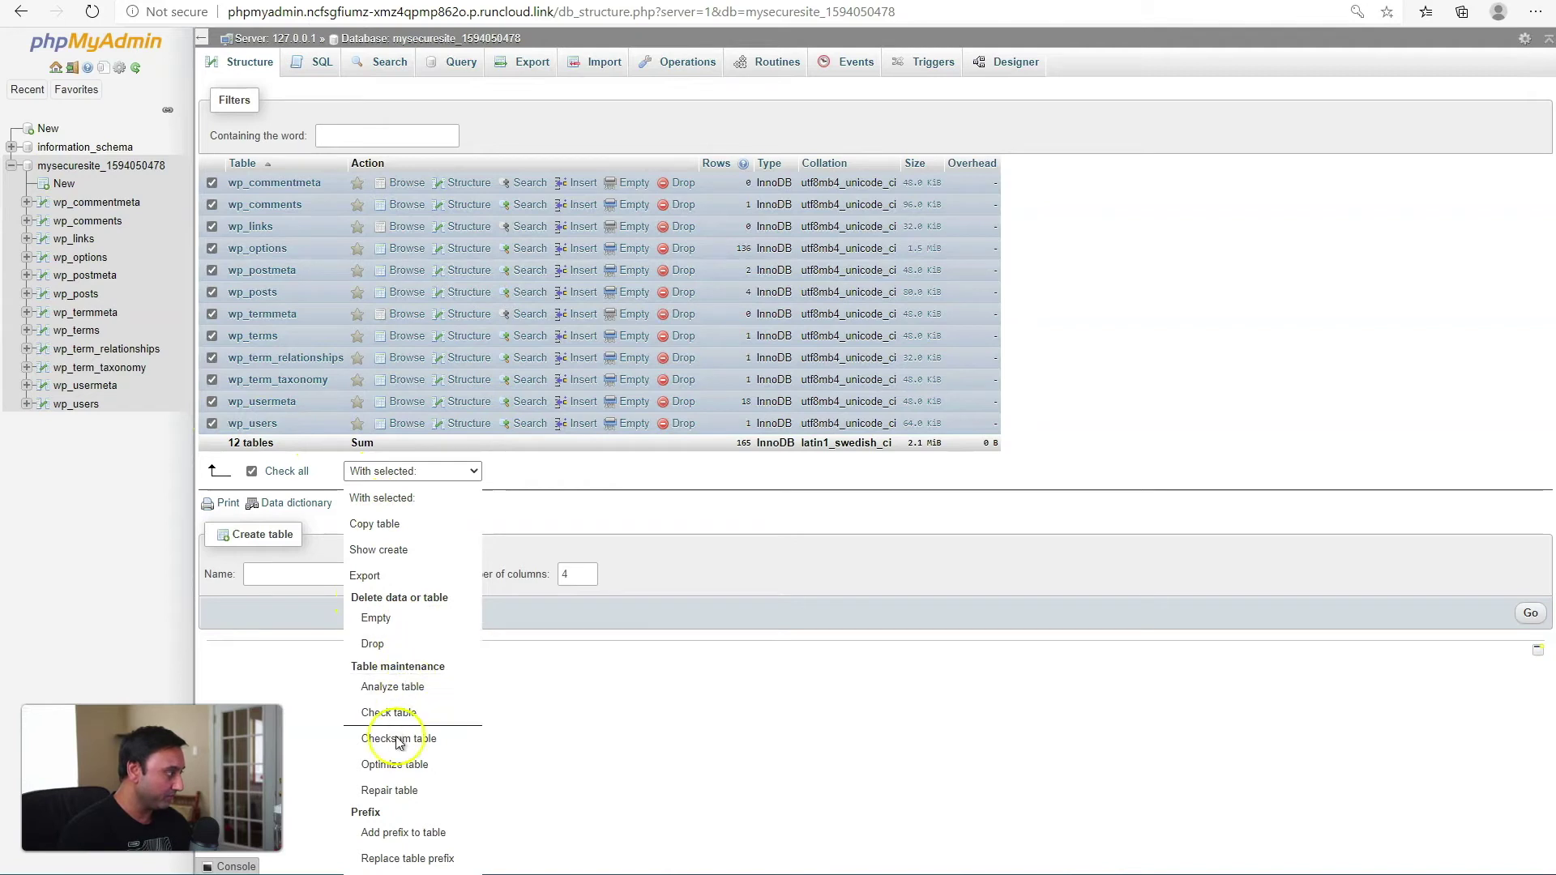
click(409, 858)
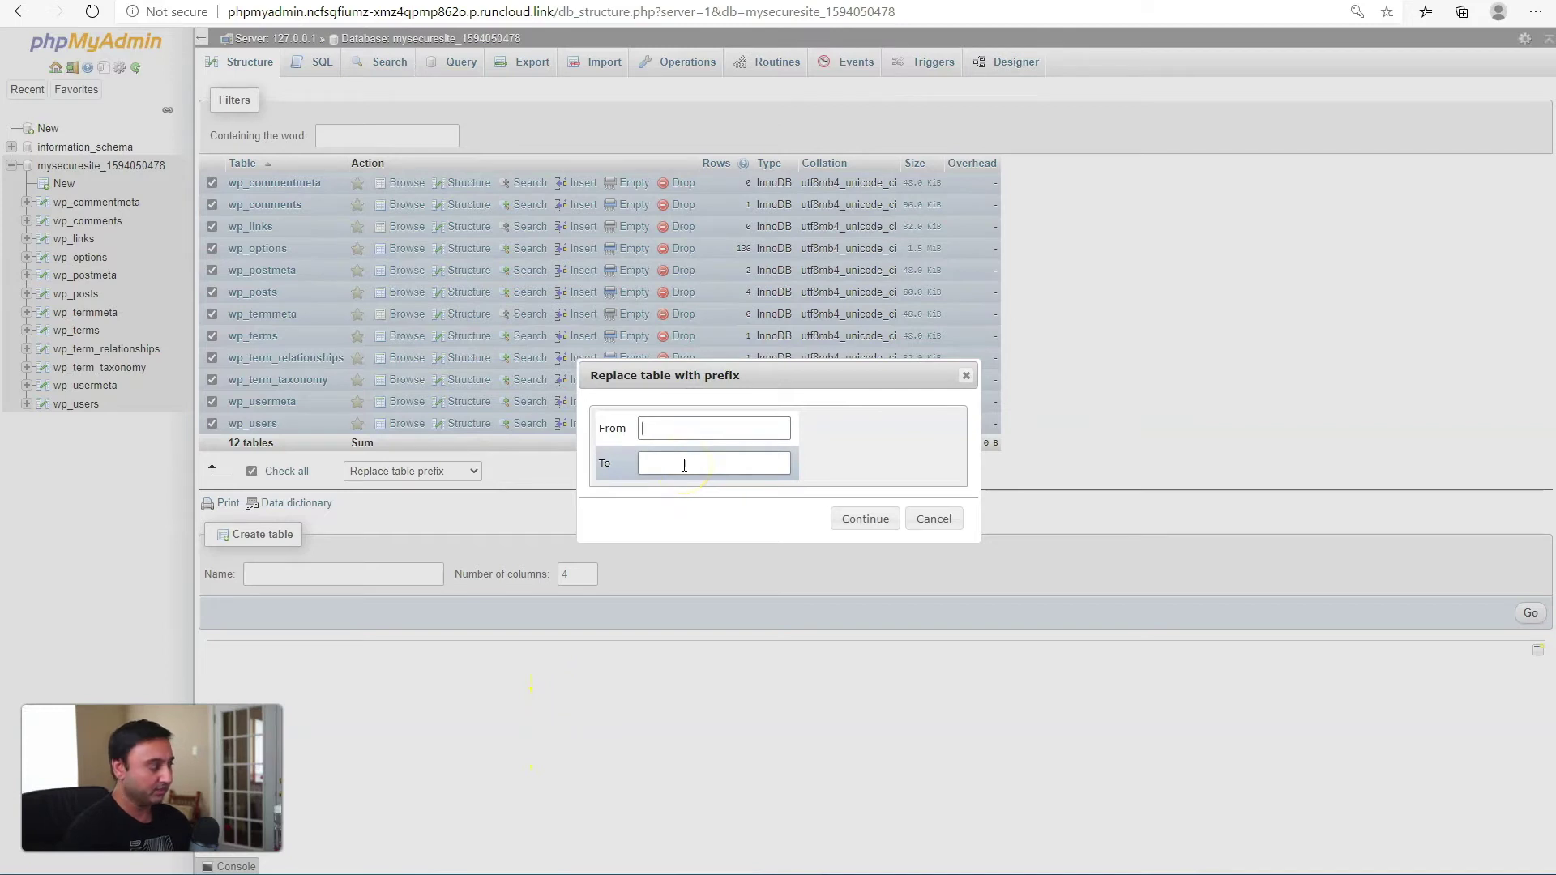
Replace the prefix From wp_ To 1122csg_ and confirm with Continue
text(wptest_)
click(683, 464)
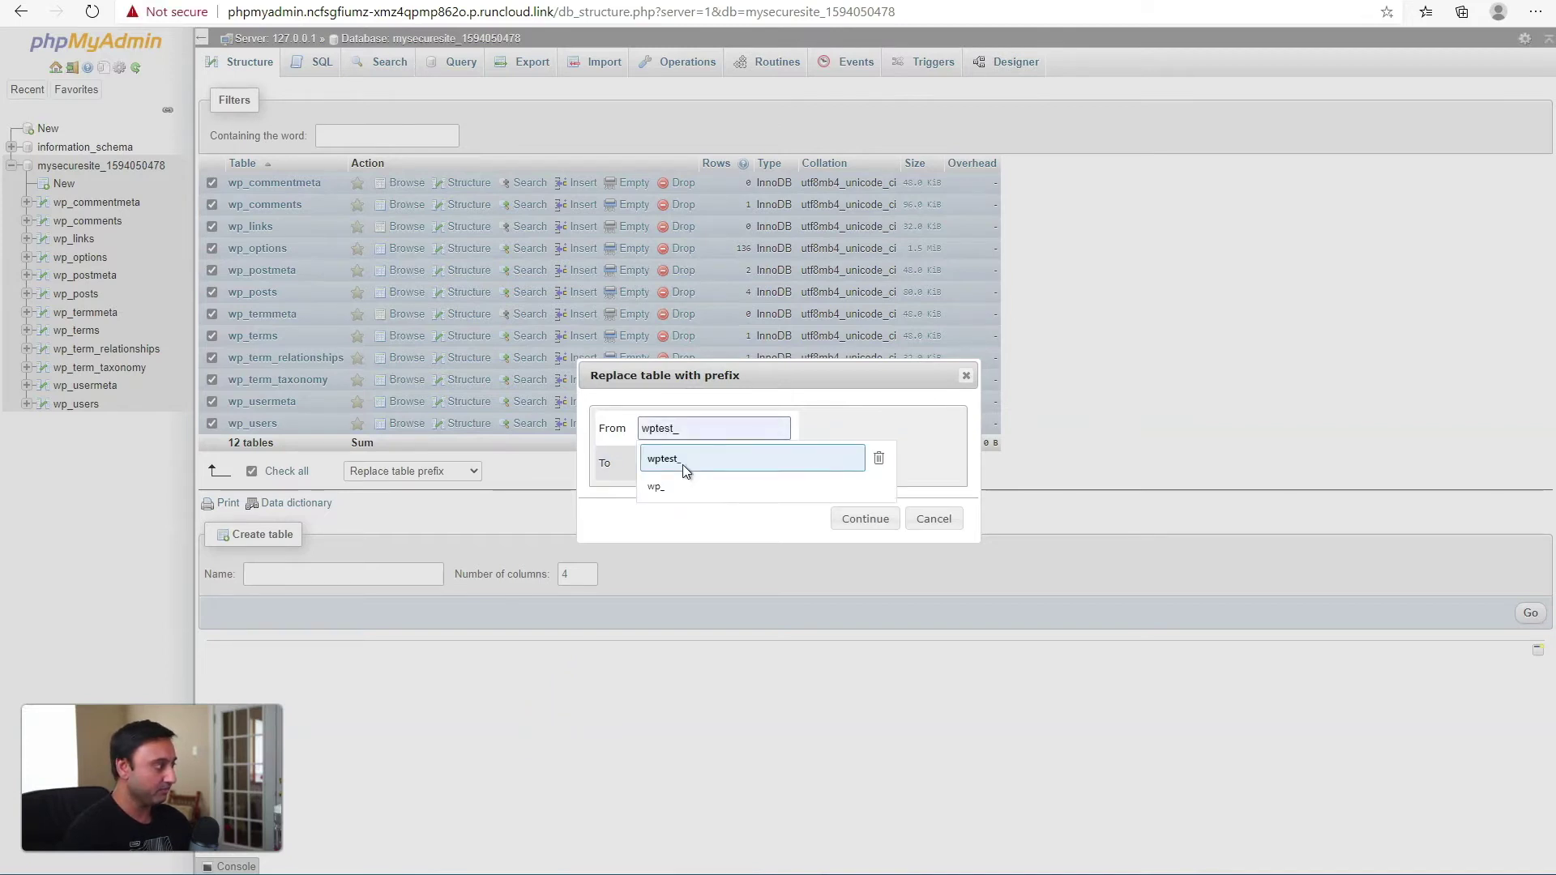
key(shift+Tab)
text(wp_)
click(660, 462)
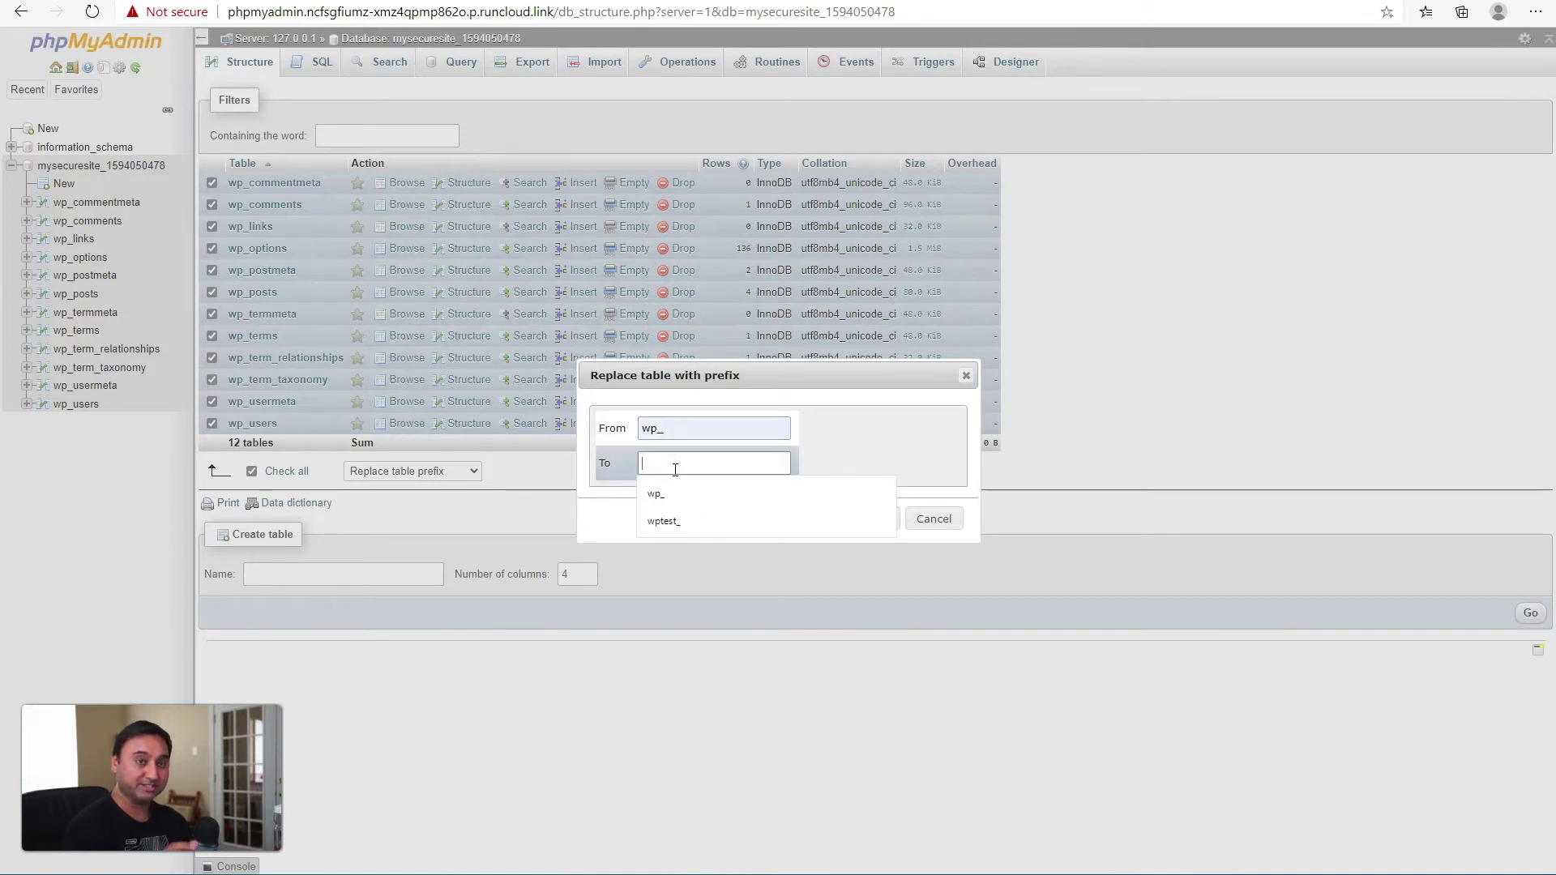
click(819, 513)
click(726, 462)
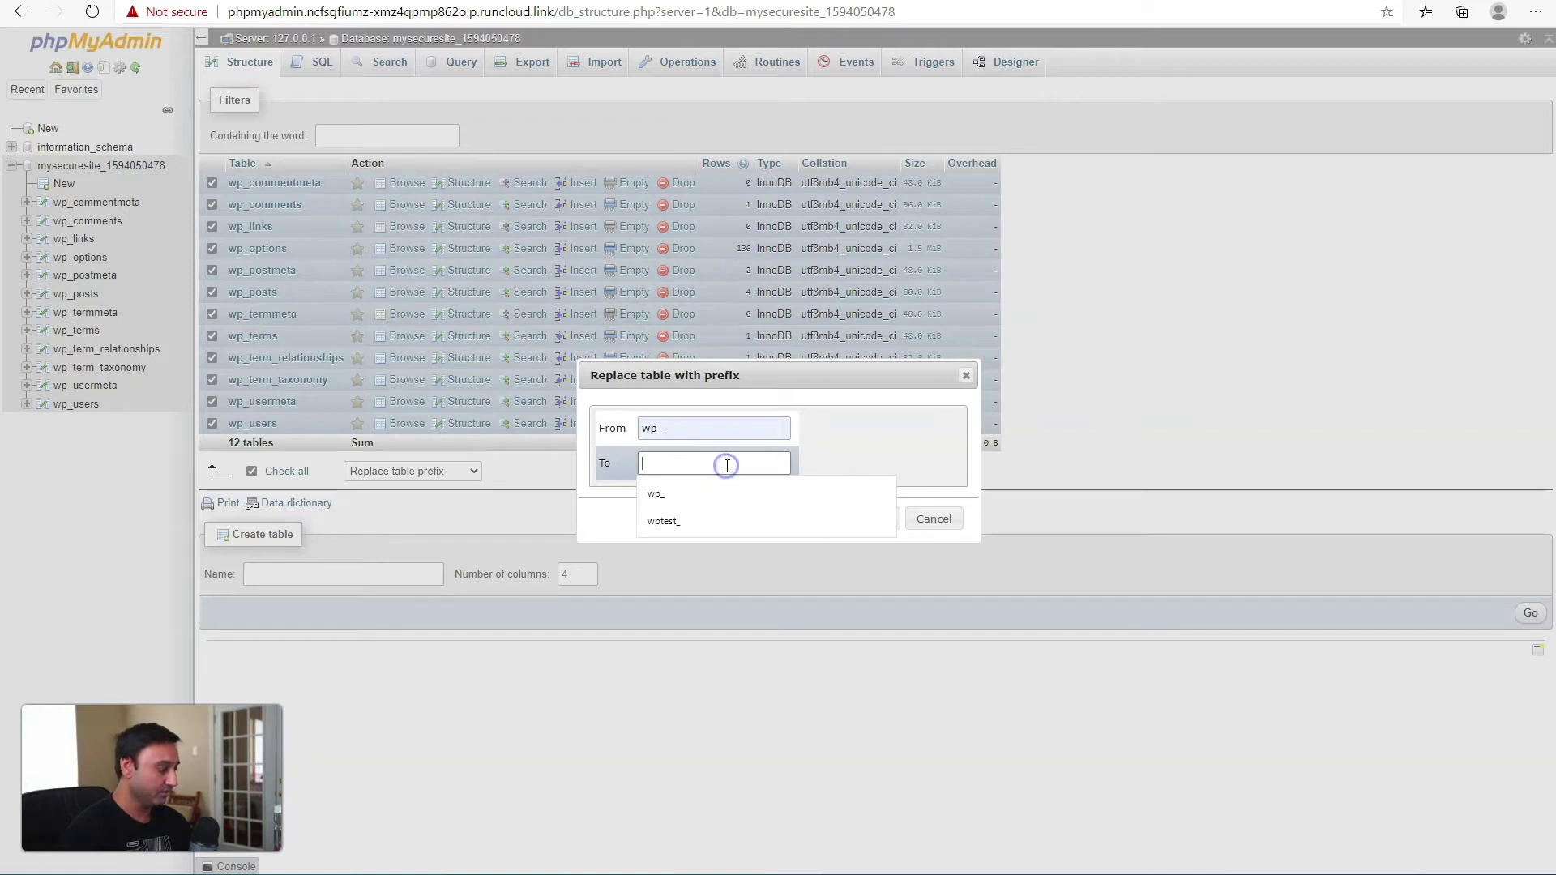
text(1122csg_)
click(852, 517)
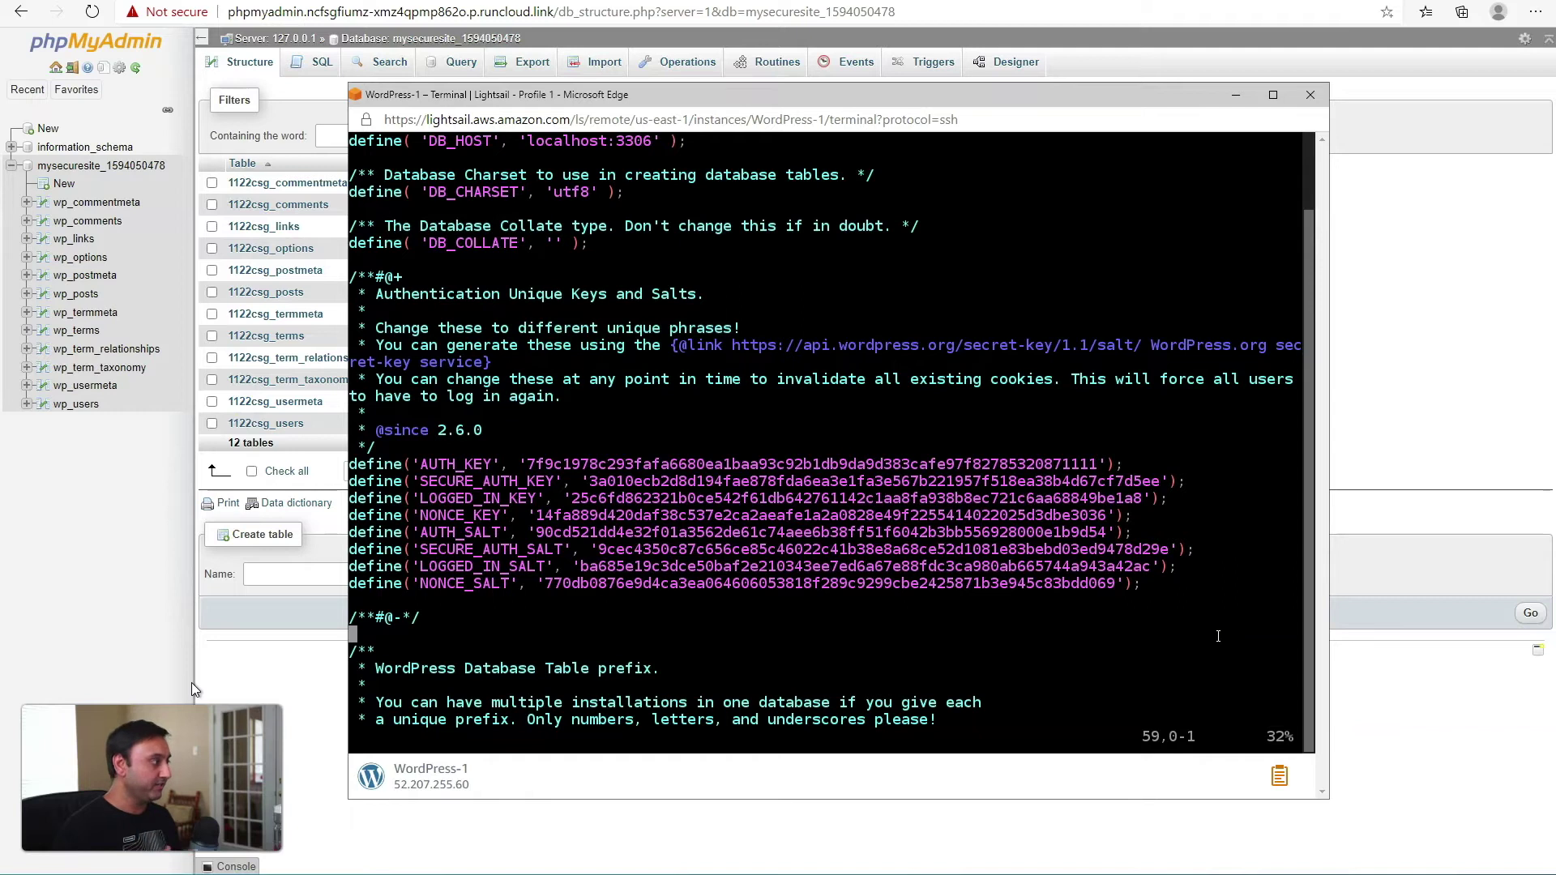
click(417, 517)
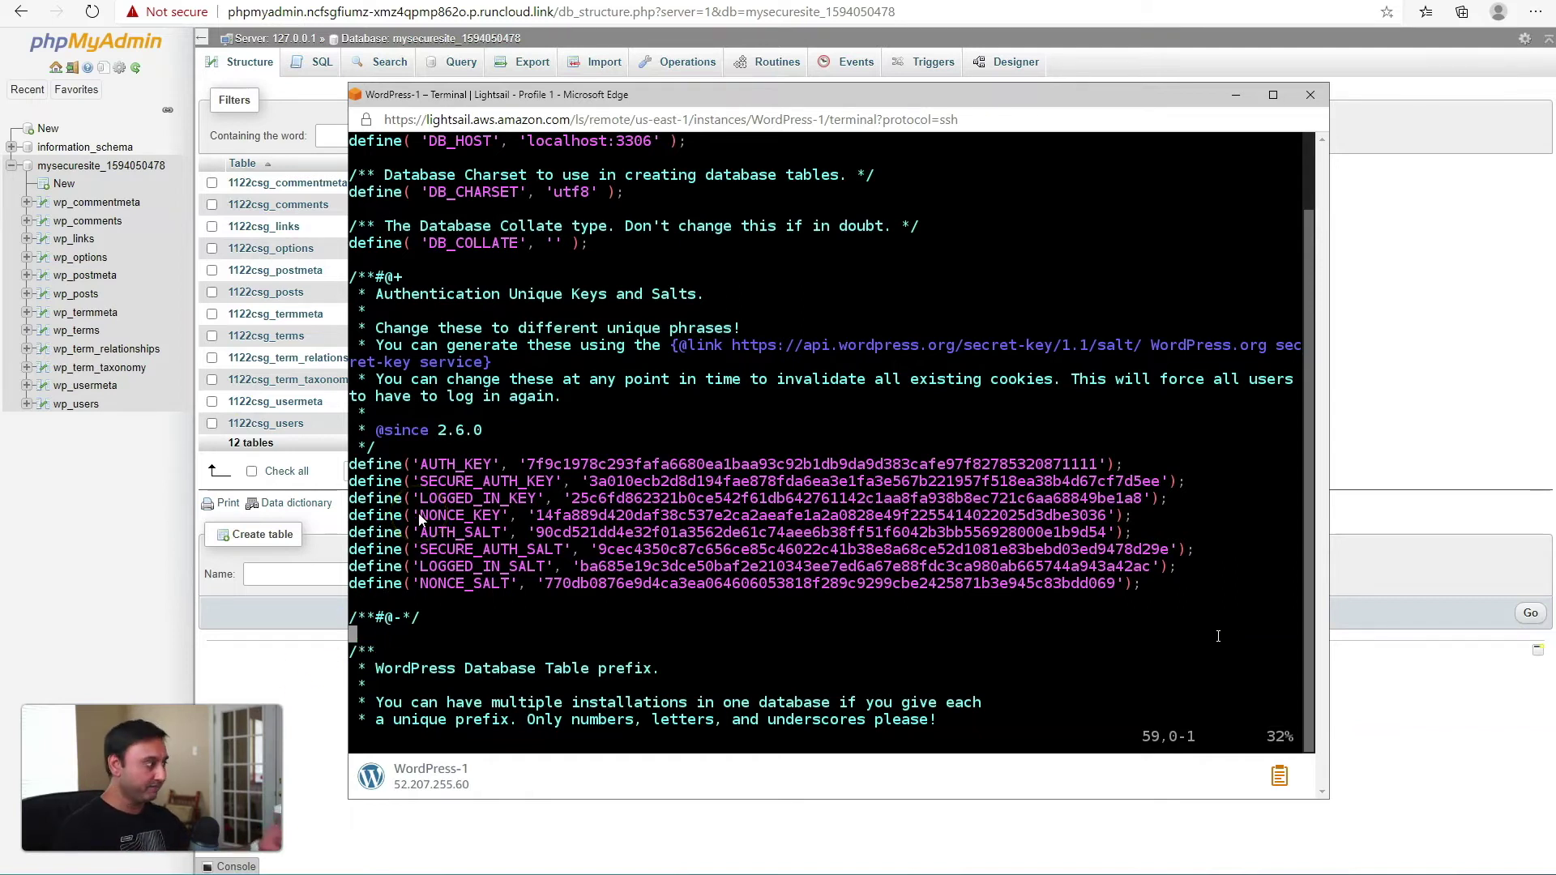
click(483, 499)
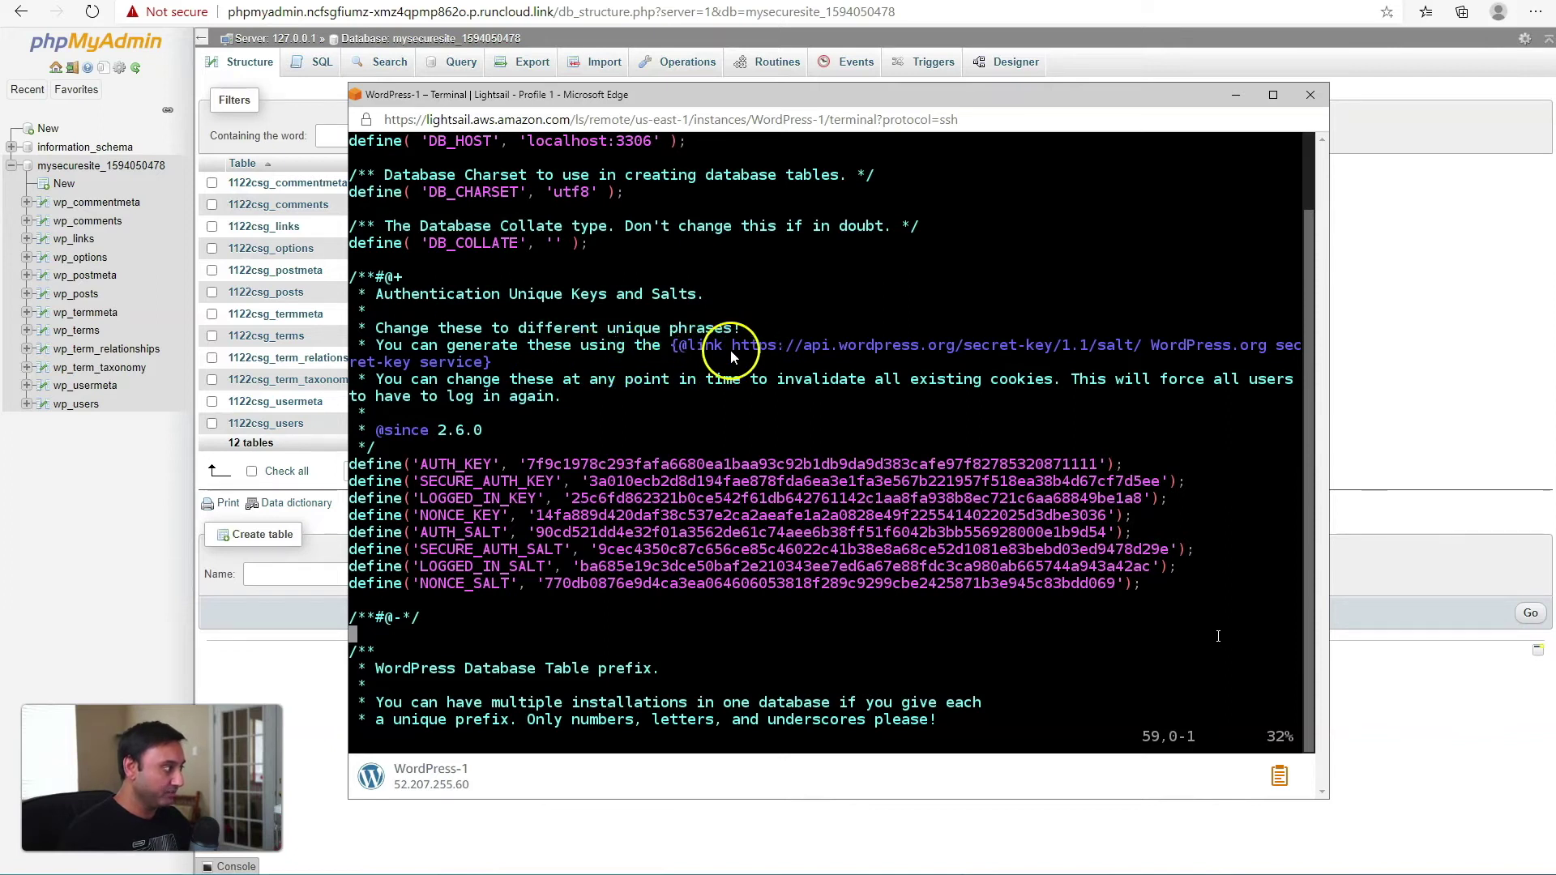
Regenerate salts at api.wordpress.org/secret-key/1.1/salt, decline translation, and select all eight lines
drag(731, 348, 1080, 359)
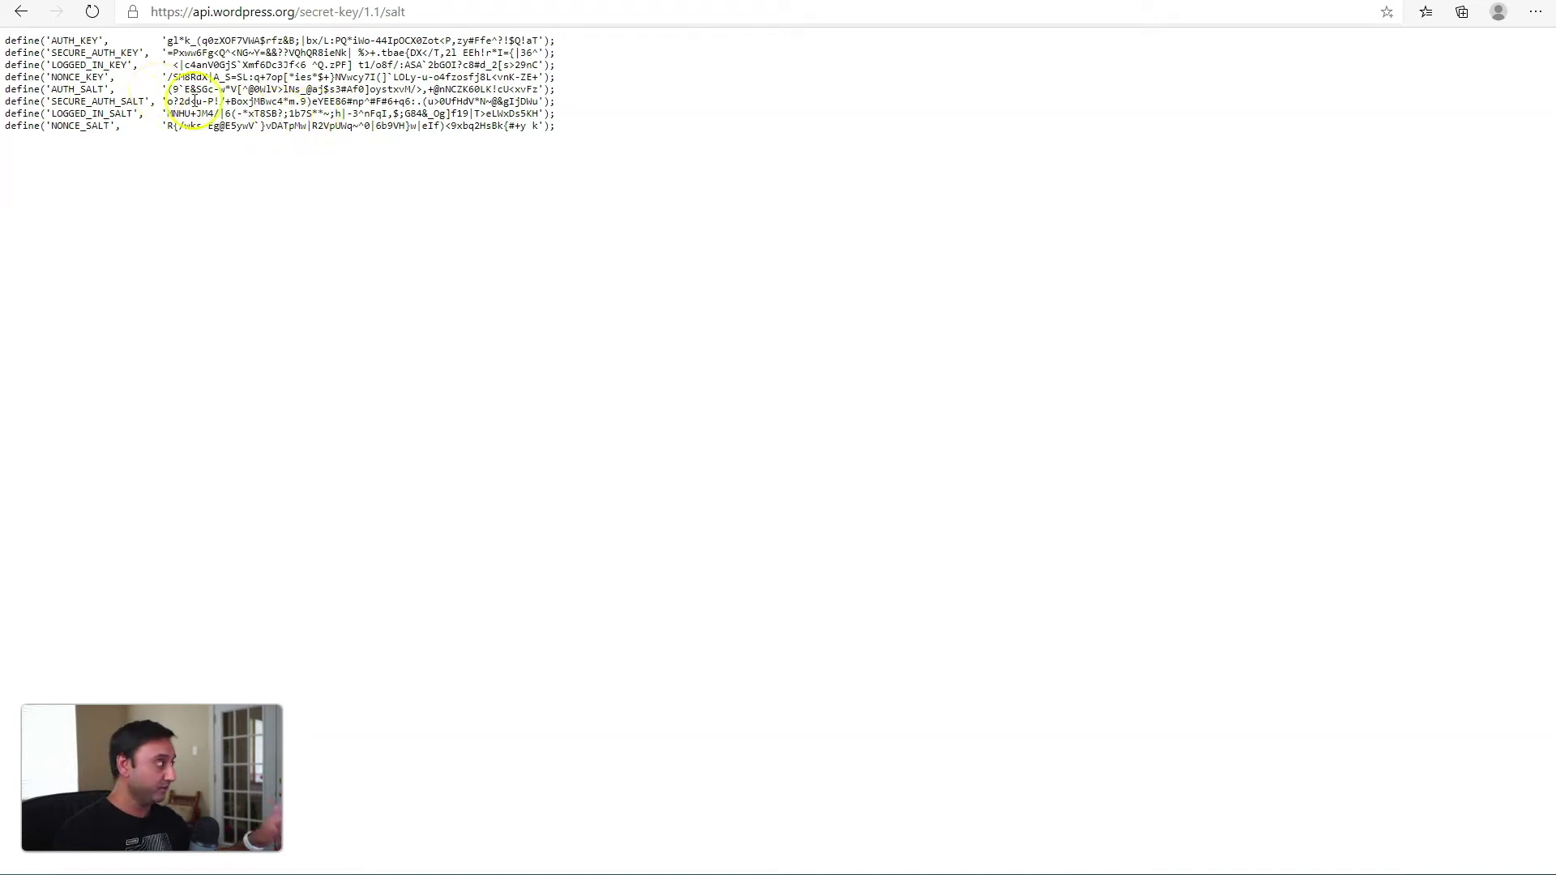
click(92, 14)
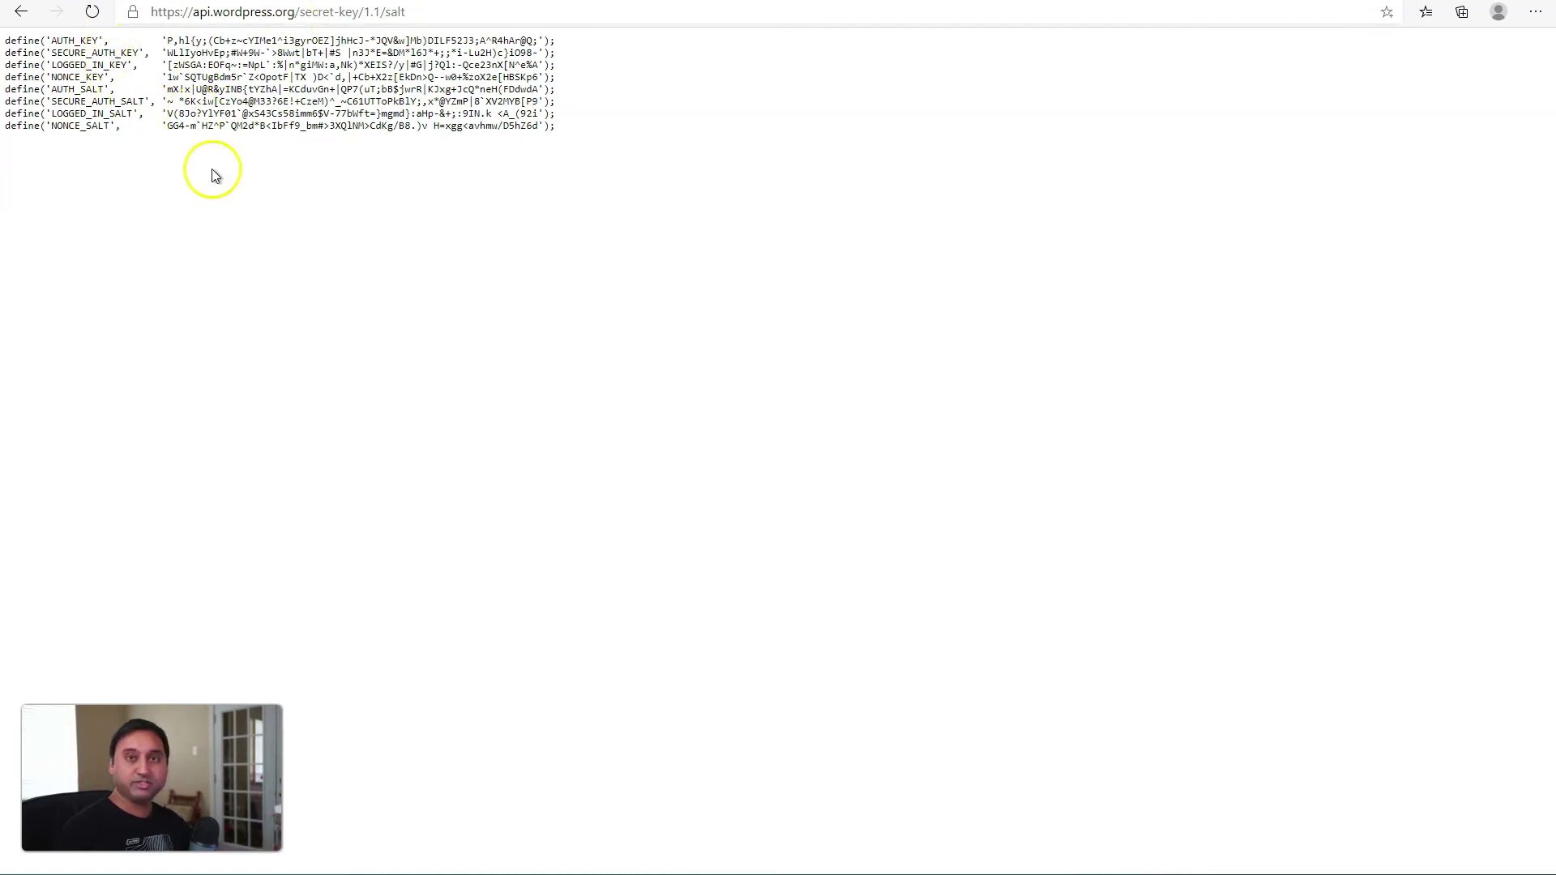
click(91, 14)
click(92, 14)
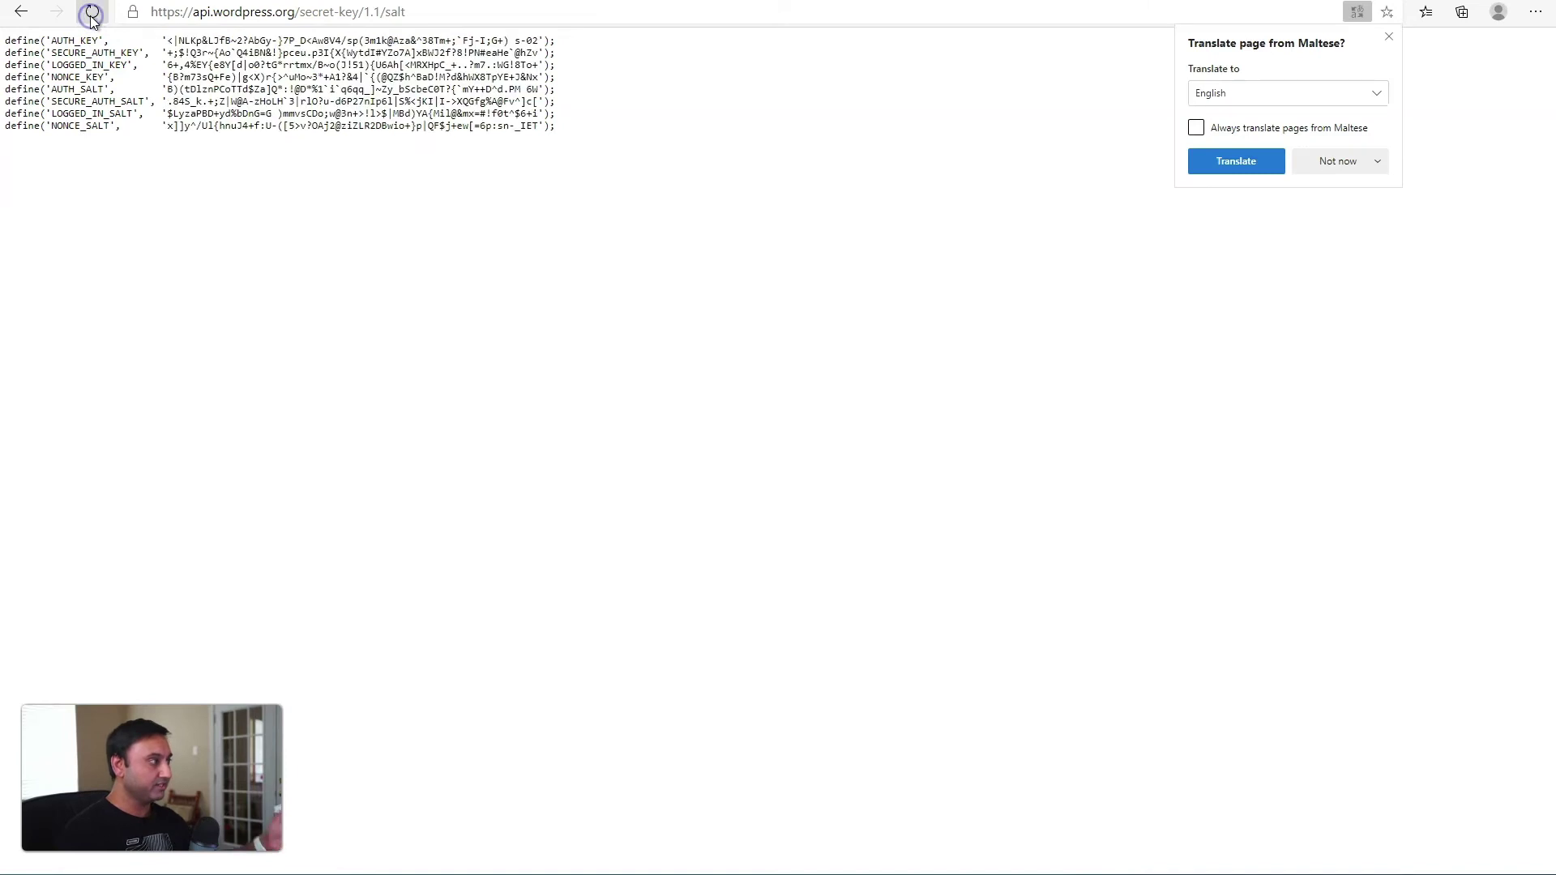
click(1320, 160)
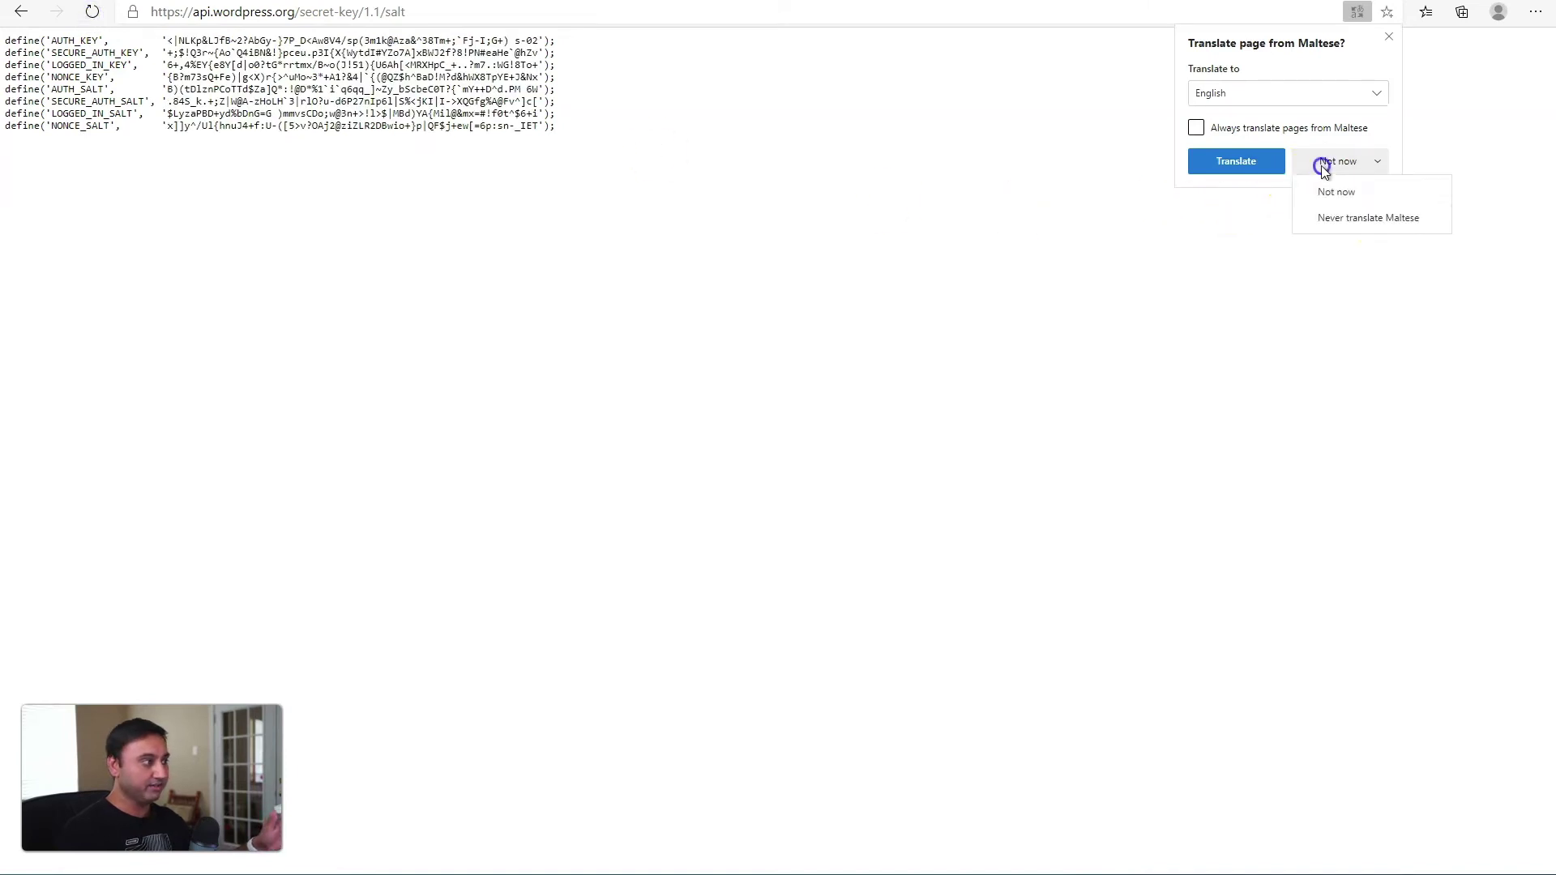
click(1334, 221)
click(92, 12)
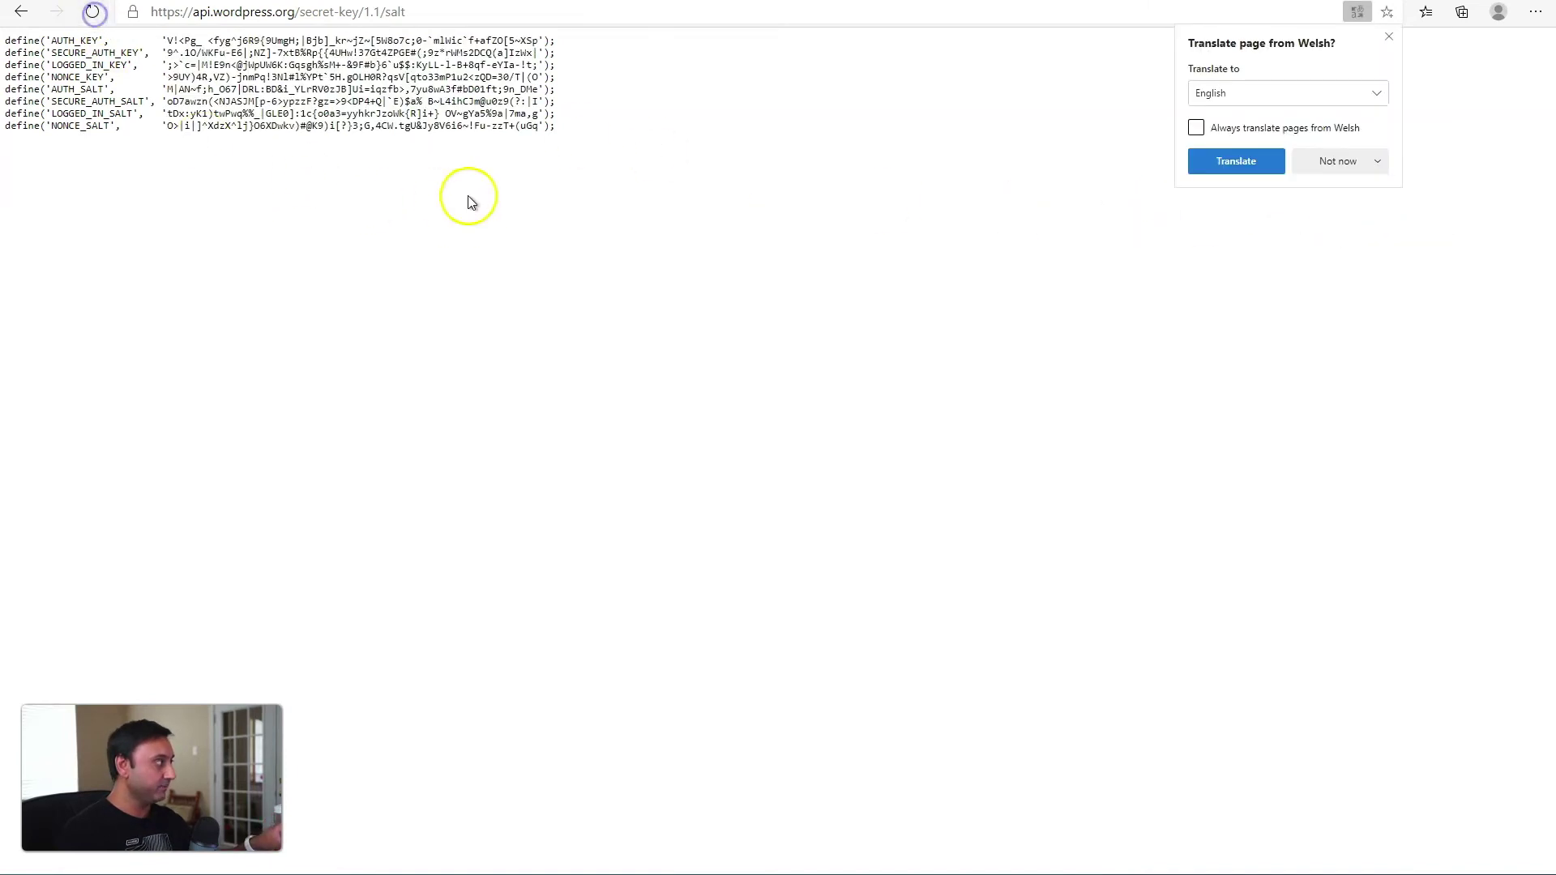
click(1319, 163)
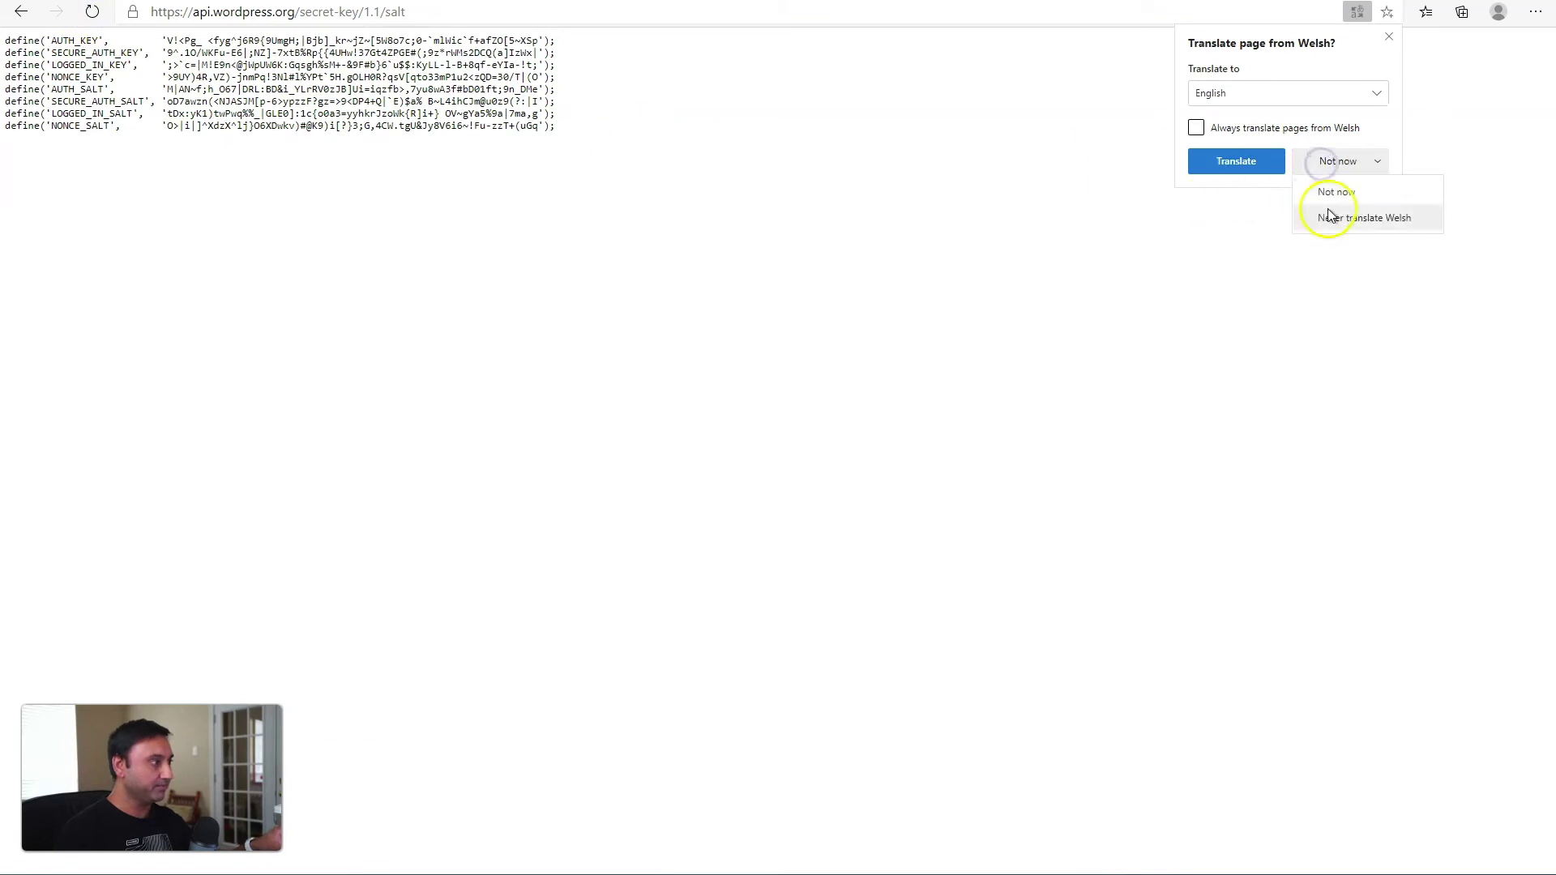
click(1339, 216)
drag(557, 128, 5, 39)
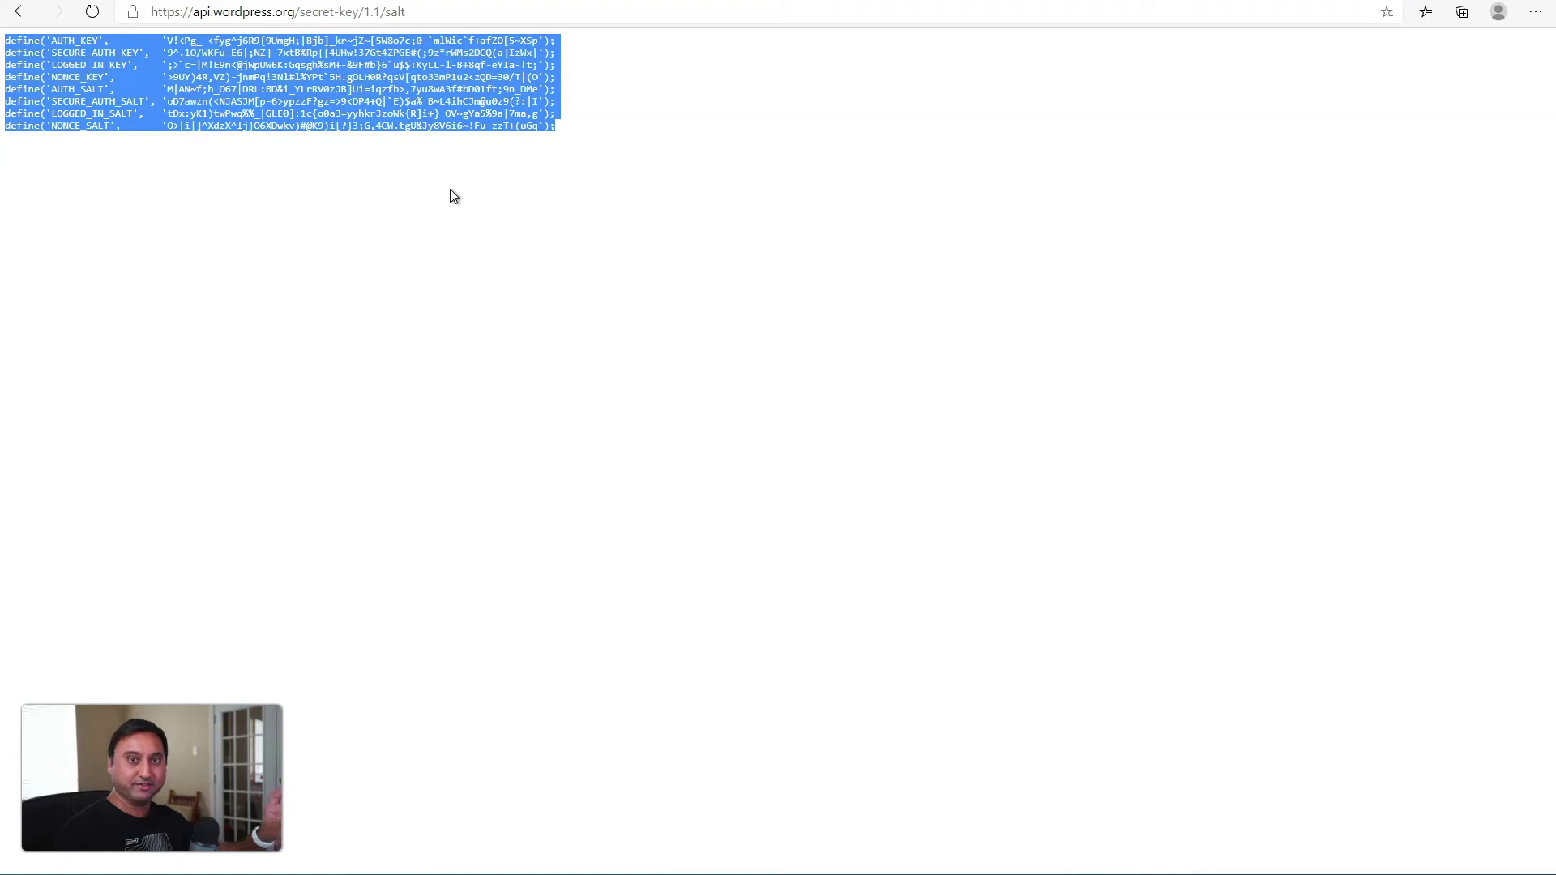
Delete the old define key/salt lines in vi, paste the eight new ones, and save with :wq
key(alt+Tab)
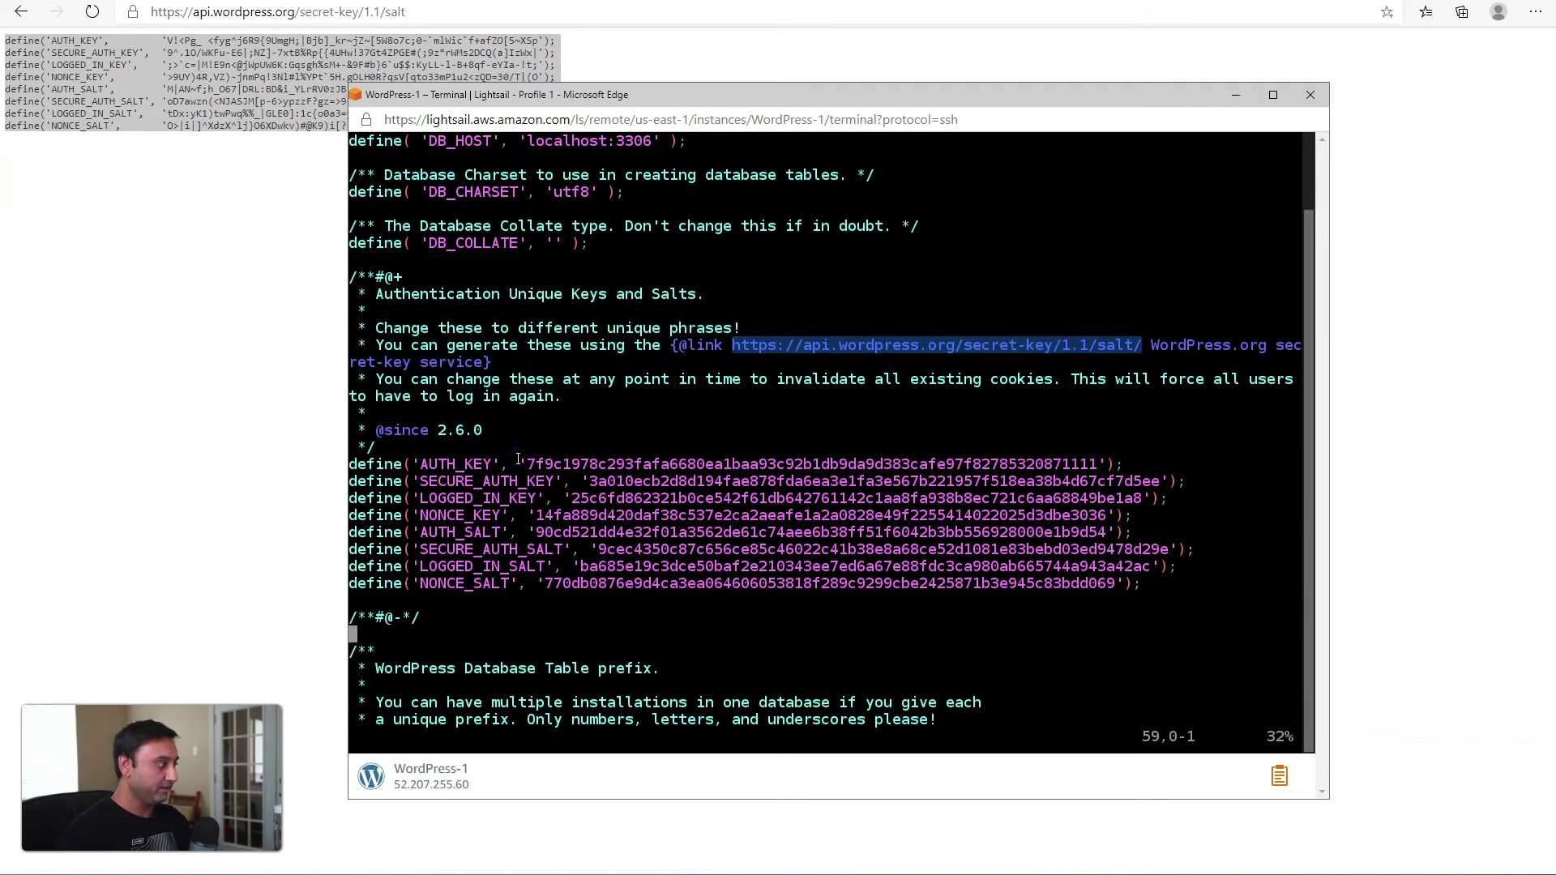
key(Up)
key(Up)
key(Up)
key(Up)
key(Up)
key(Up)
key(Up)
key(Up)
key(Up)
key(Up)
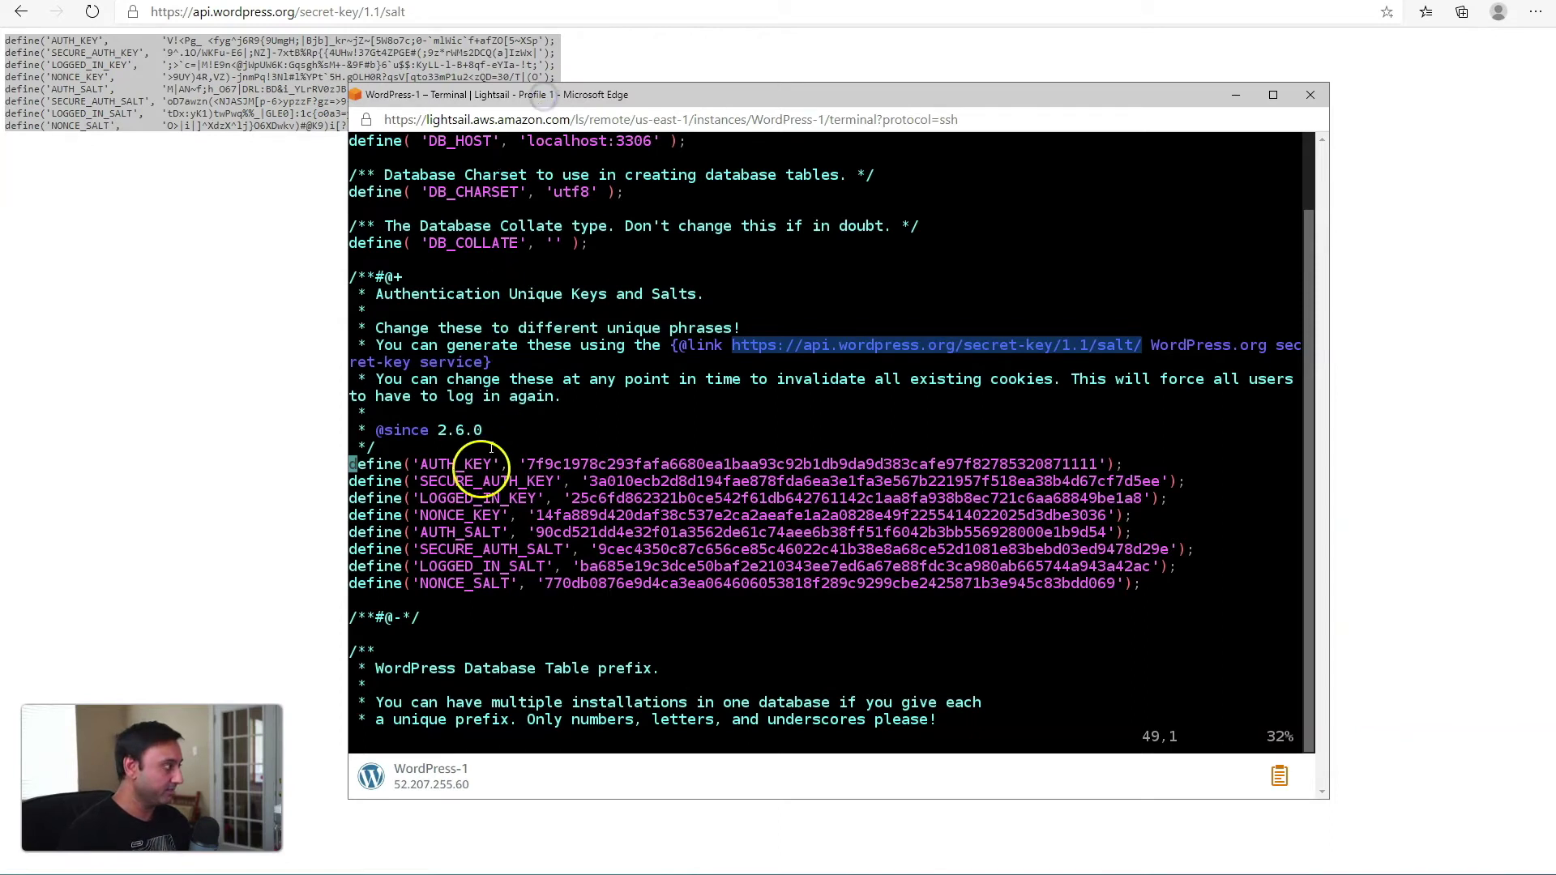
key(d)
key(d)
key(d)
key(d)
key(d)
key(d)
key(d)
key(d)
key(d)
key(d)
key(d)
key(d)
key(d)
key(d)
key(d)
key(d)
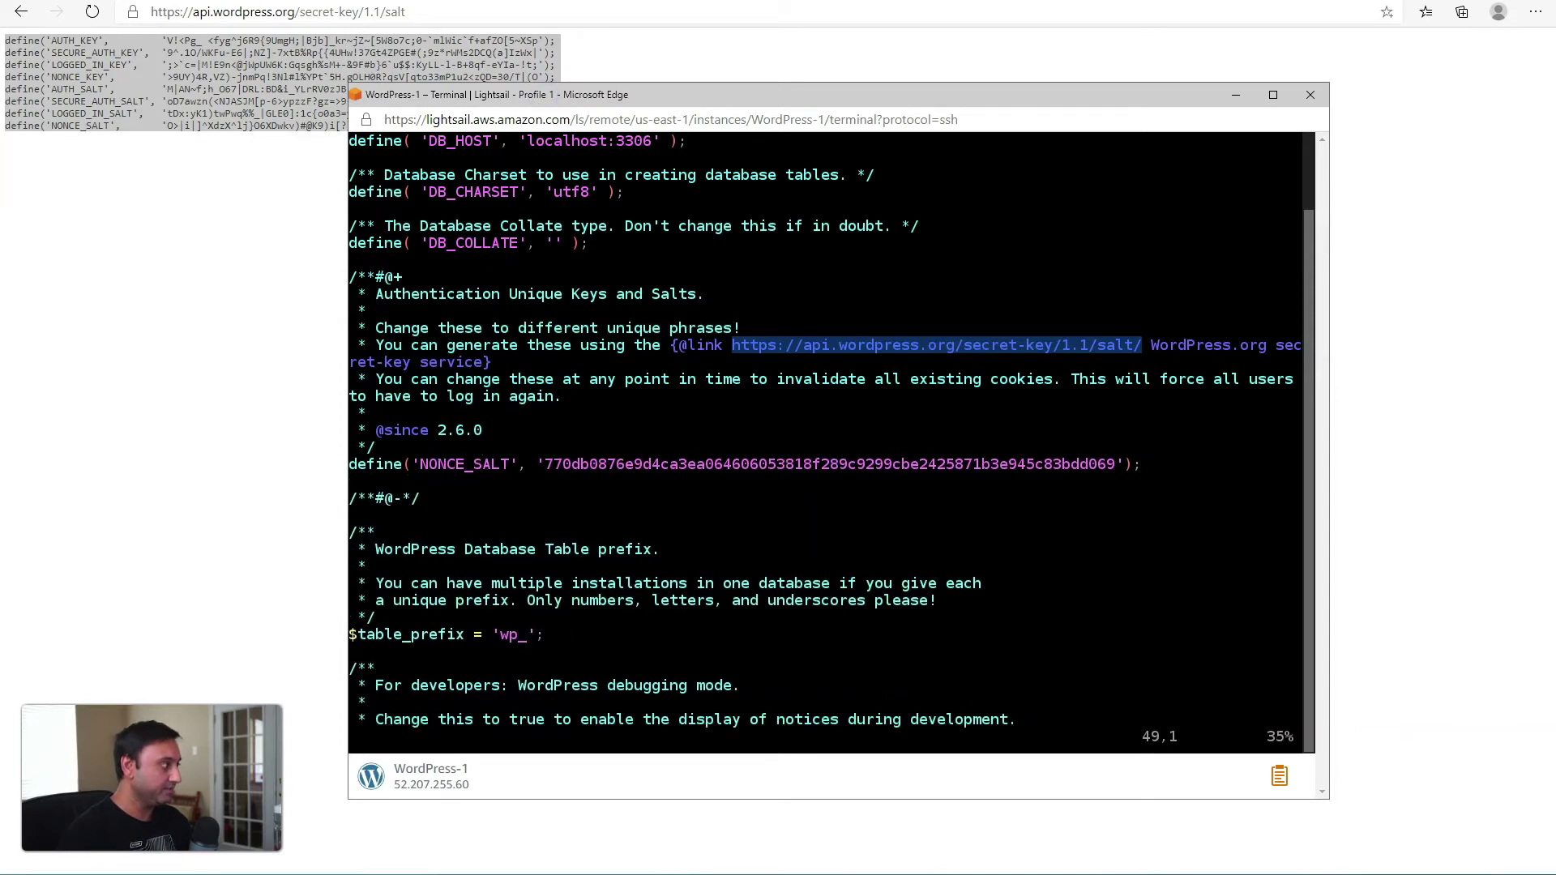
key(i)
right_click(449, 463)
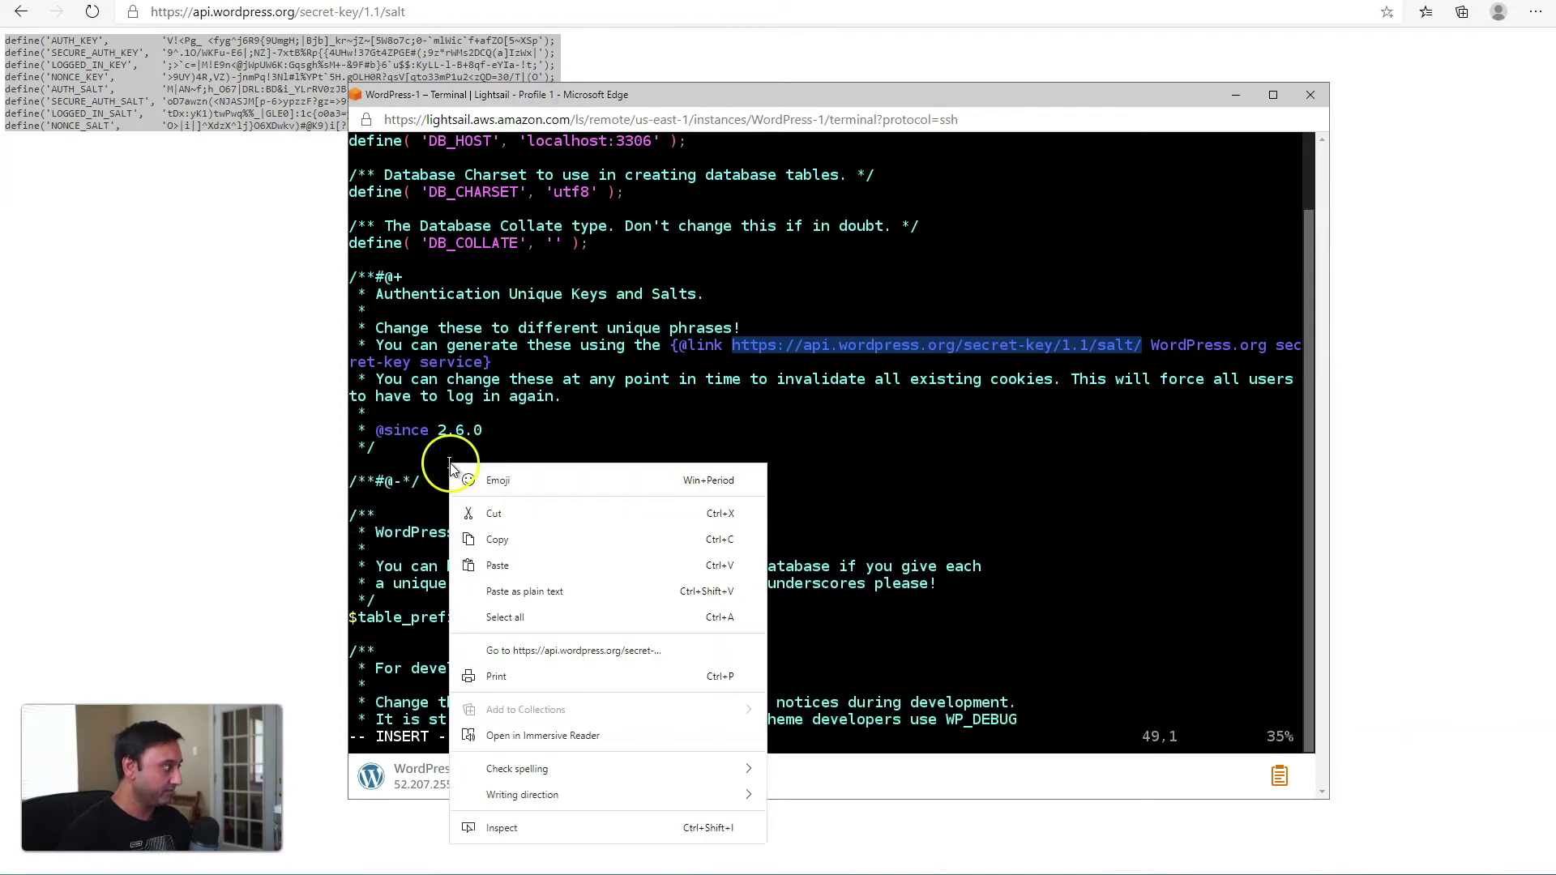
click(525, 591)
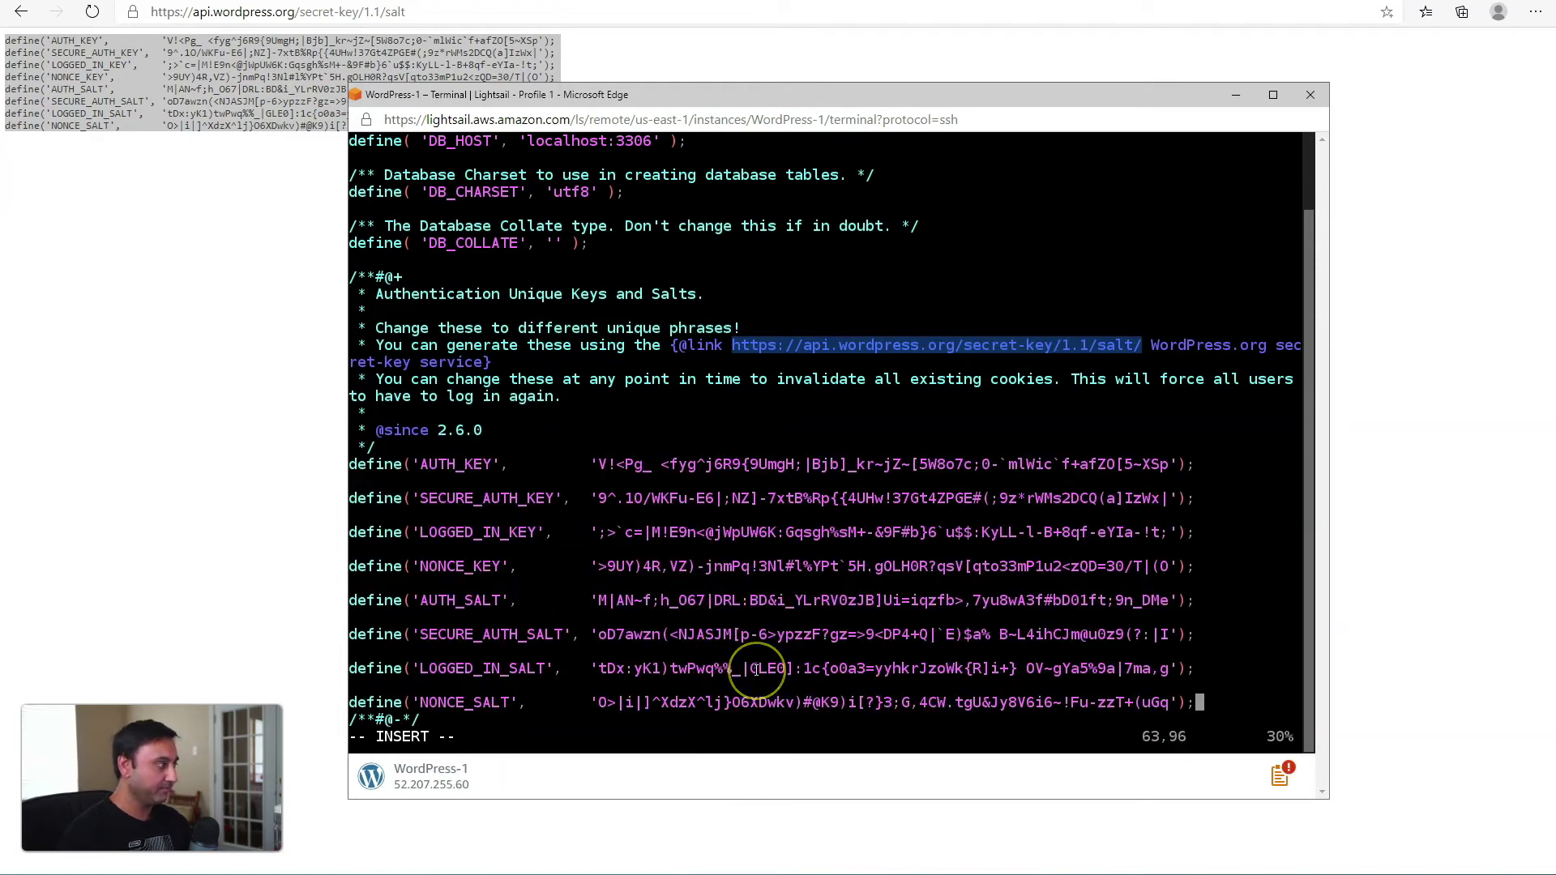
key(Escape)
text(:wq)
key(Return)
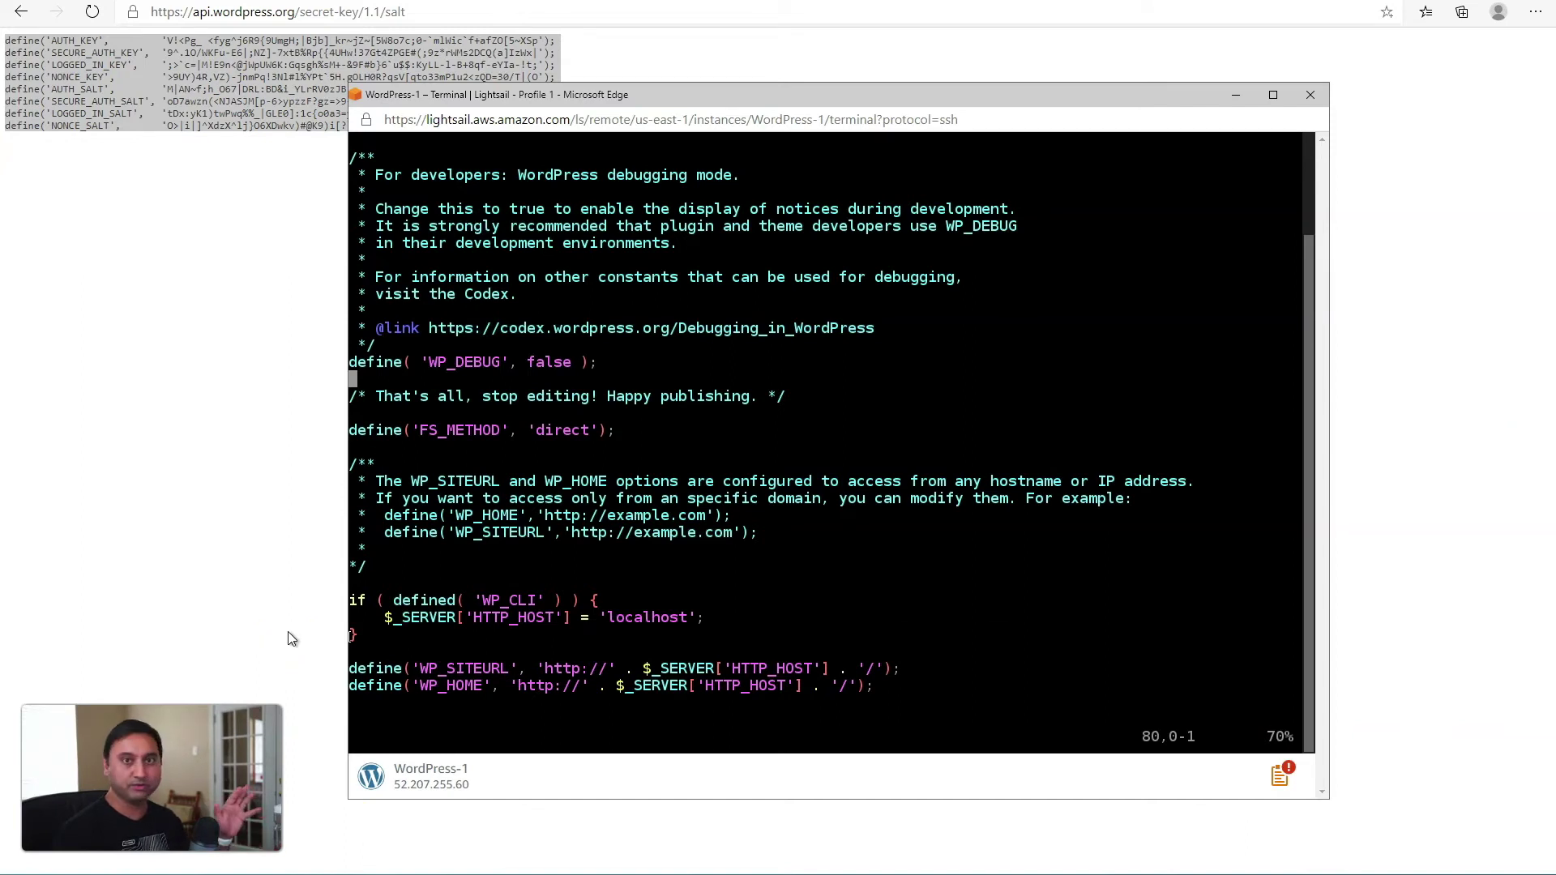
Reopen wp-config.php in vim and place the cursor on the line below the WP_DEBUG define
click(280, 606)
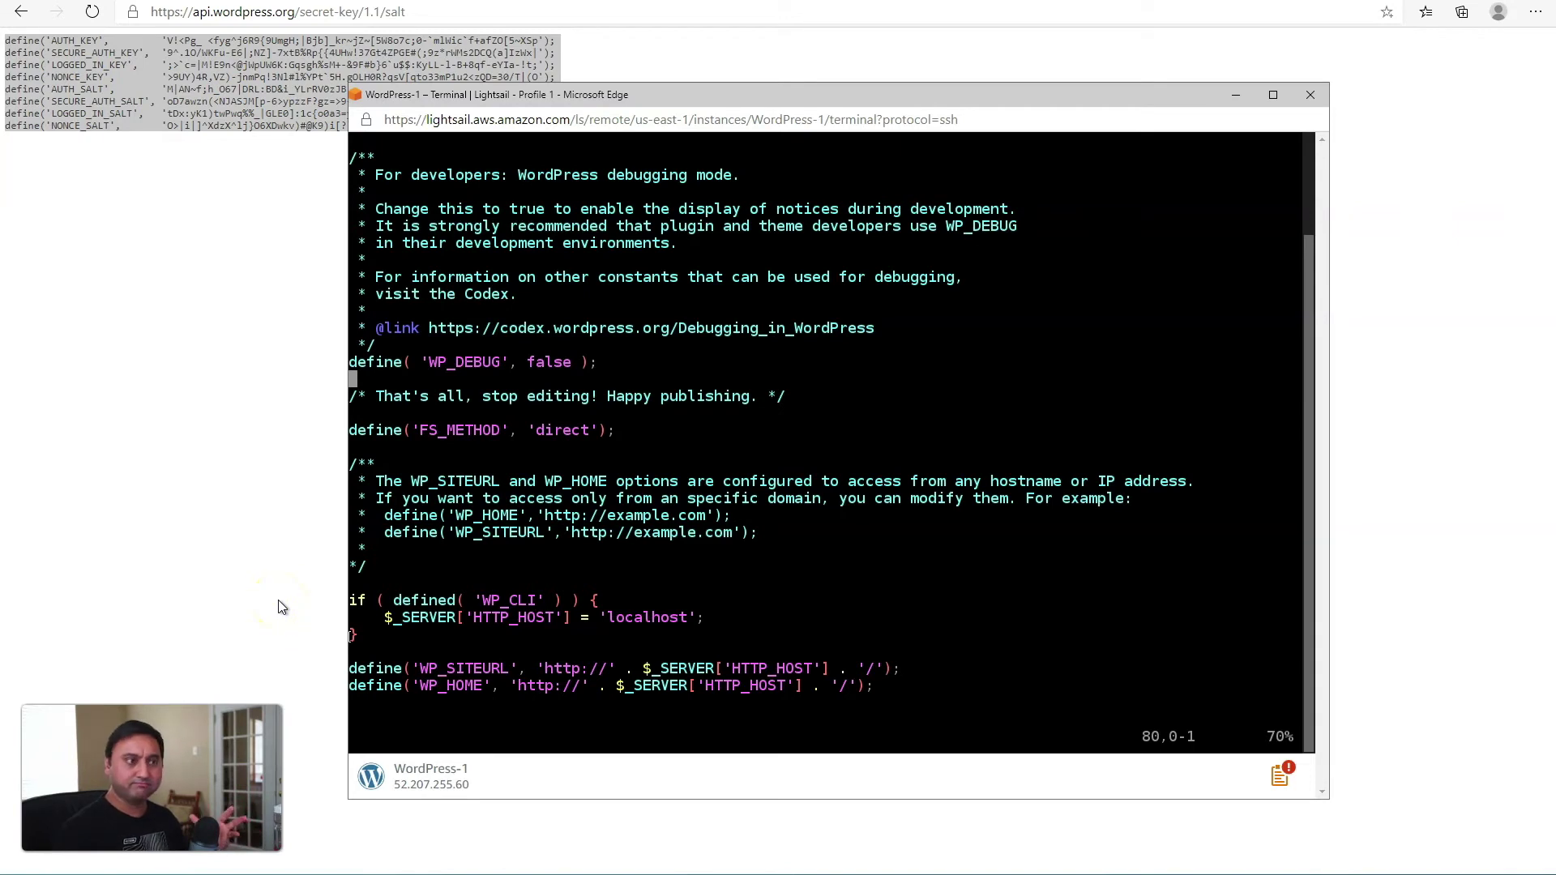
click(233, 584)
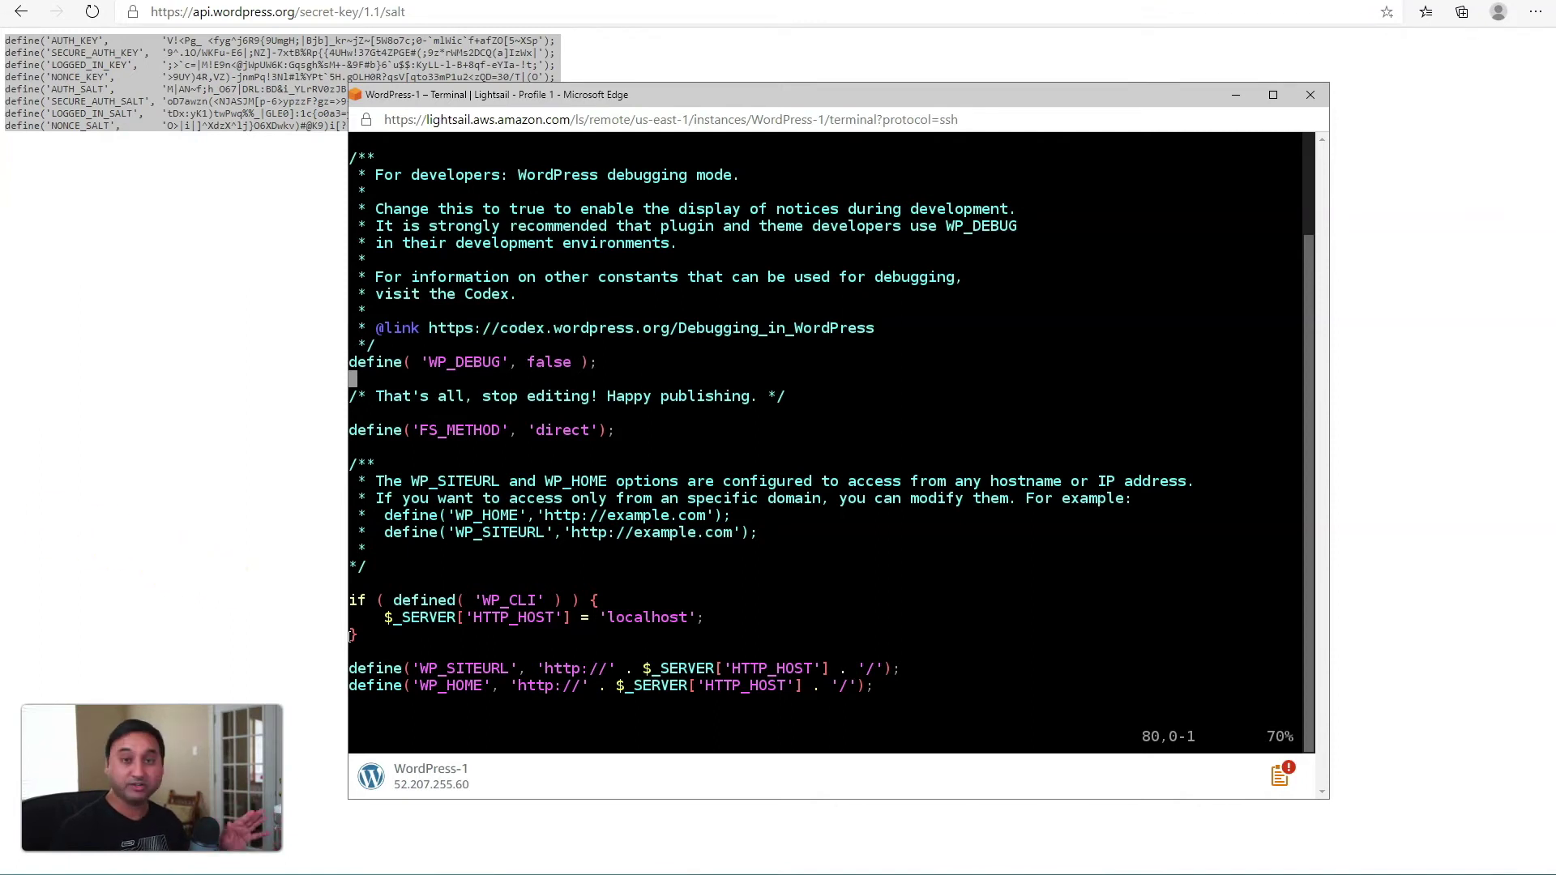
click(36, 346)
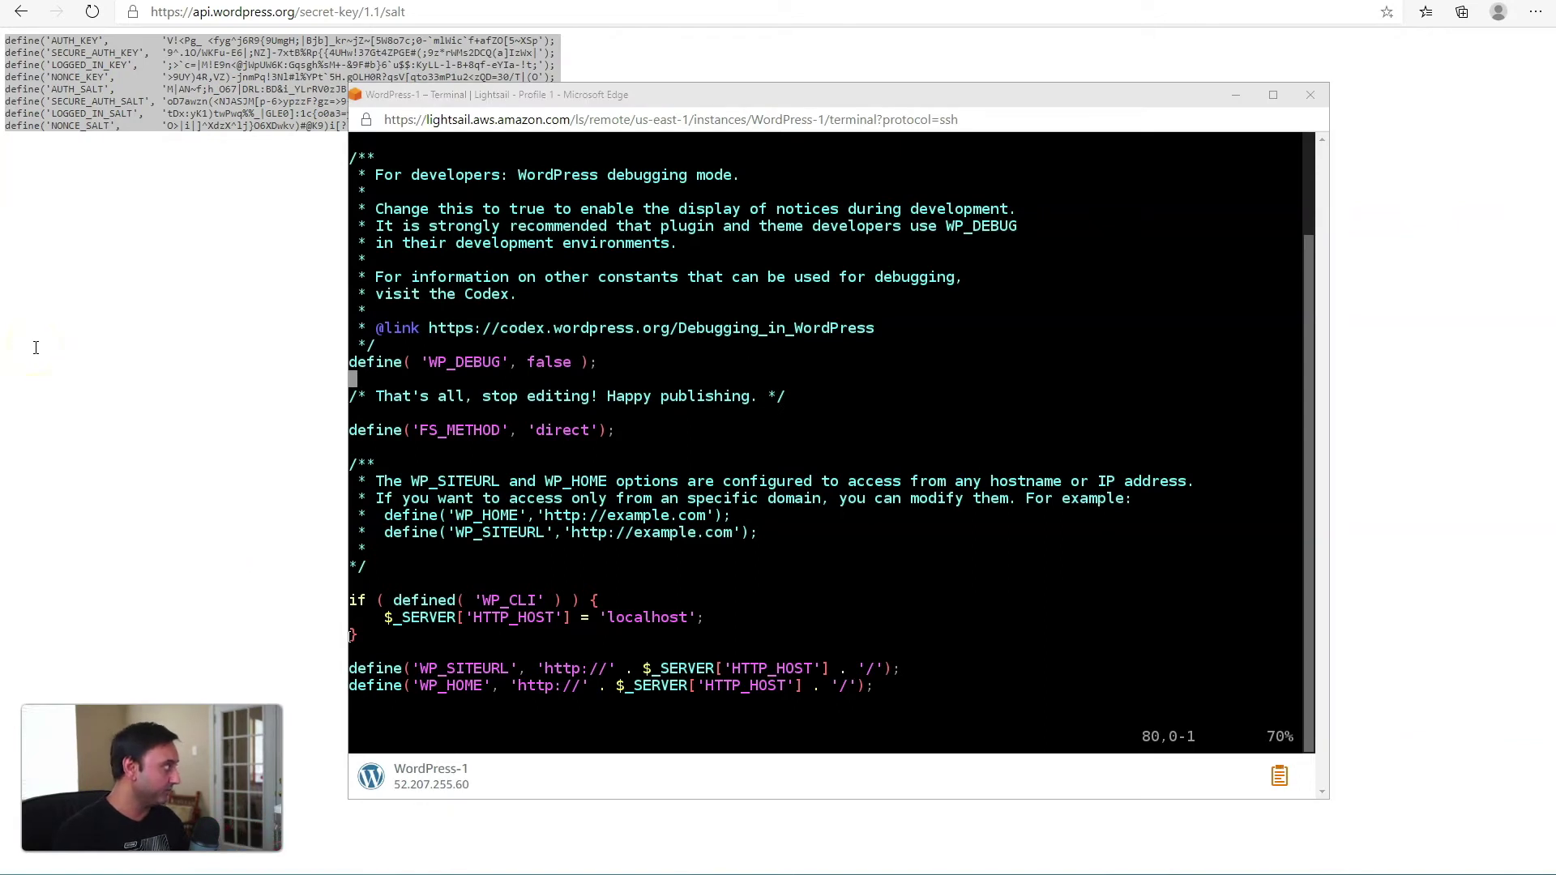
click(451, 359)
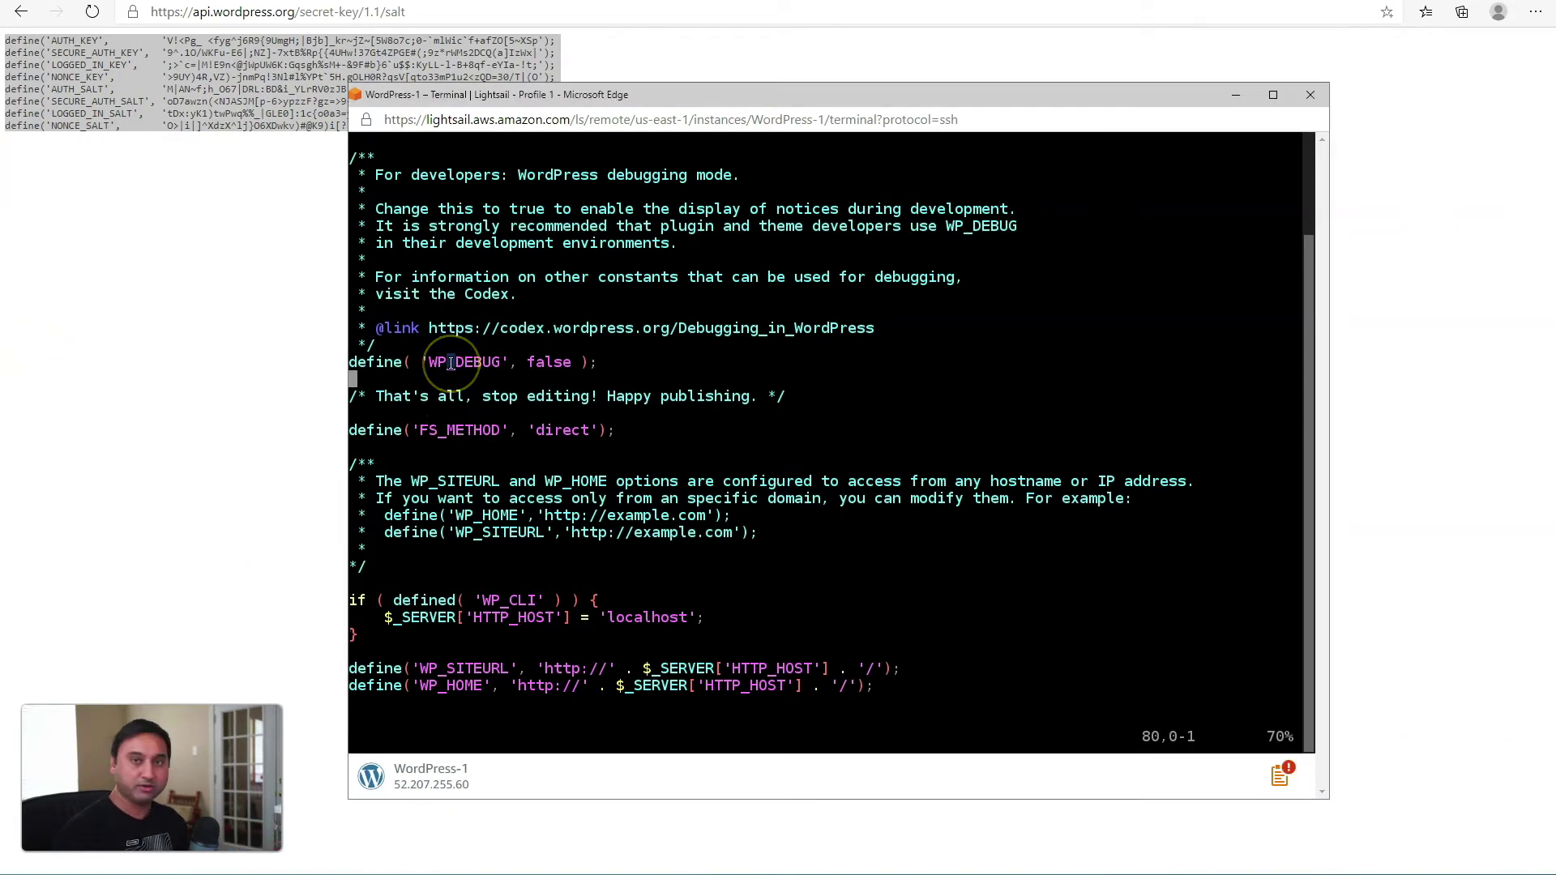
click(473, 367)
In insert mode, paste the FORCE_SSL_ADMIN and FORCE_SSL_LOGIN defines set to true below WP_DEBUG
key(i)
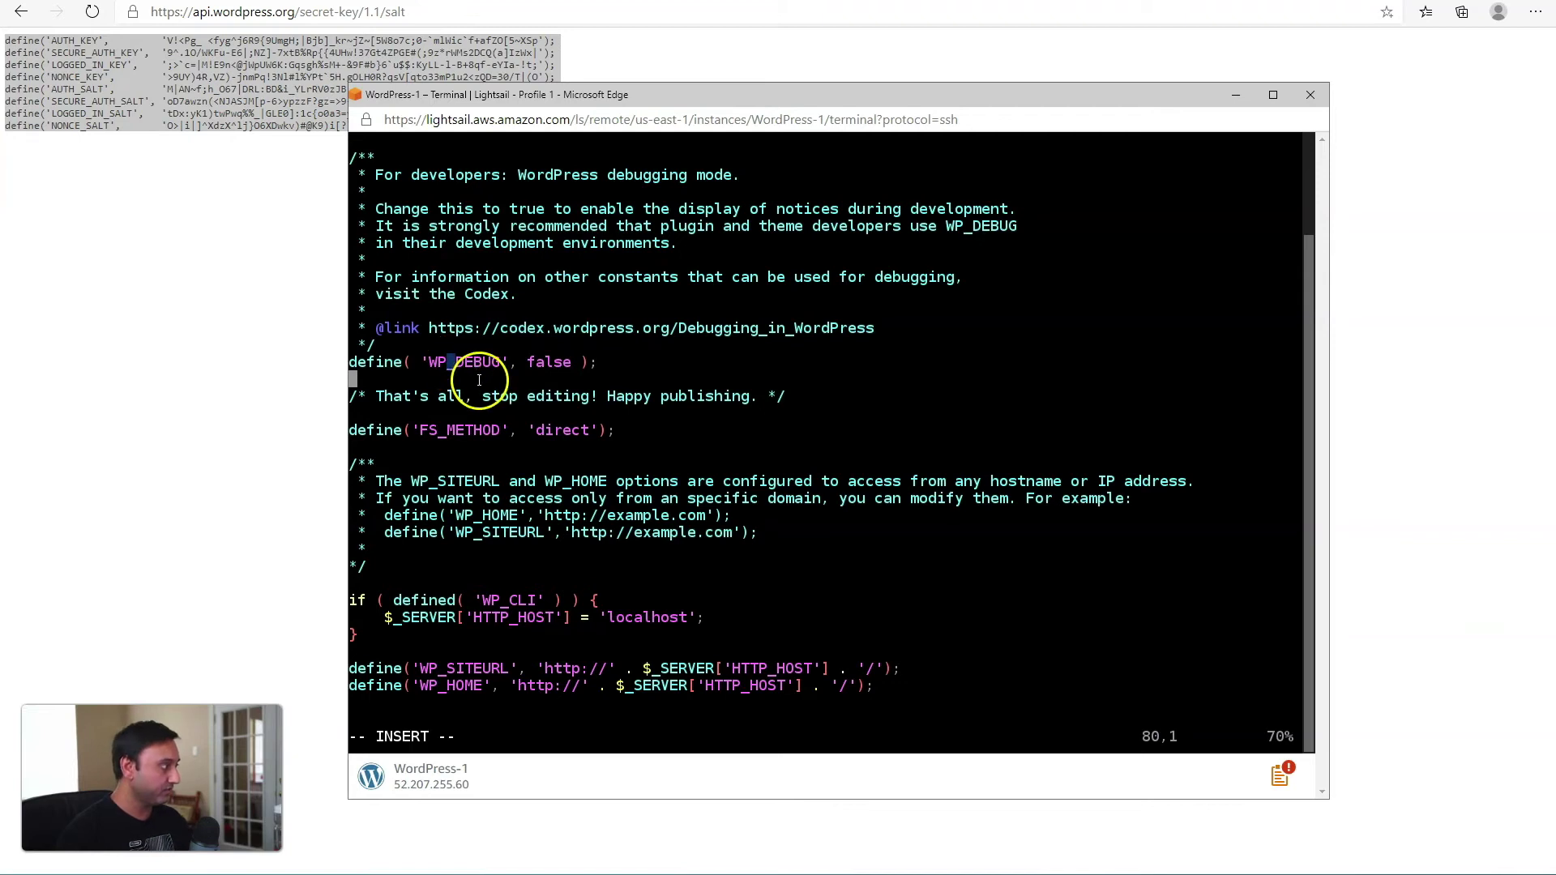
right_click(479, 378)
click(554, 509)
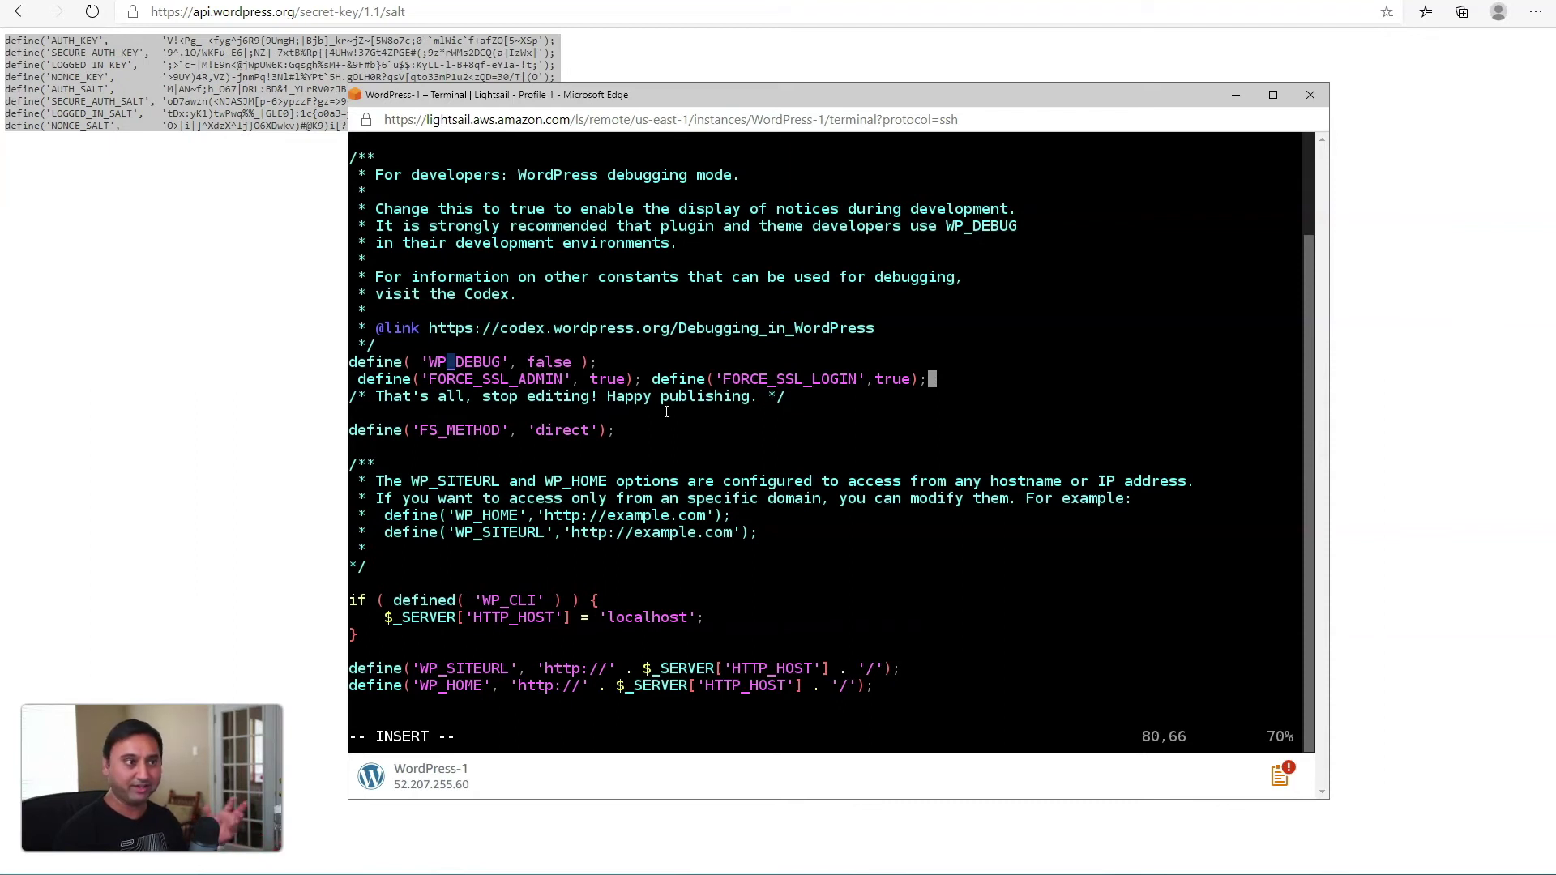
Split the pasted text so FORCE_SSL_LOGIN sits on its own line
key(Left)
key(Left)
key(Left)
key(Left)
key(Left)
key(Left)
key(Left)
key(Left)
key(Left)
key(Left)
key(Left)
key(Left)
key(Left)
key(Left)
key(Left)
key(Left)
key(Left)
key(Left)
key(Left)
key(Left)
key(Left)
key(Left)
key(Left)
key(Left)
key(Left)
key(Left)
key(Left)
key(Left)
key(Left)
key(Left)
key(Left)
key(Left)
key(Left)
key(Right)
key(Right)
key(Right)
key(Right)
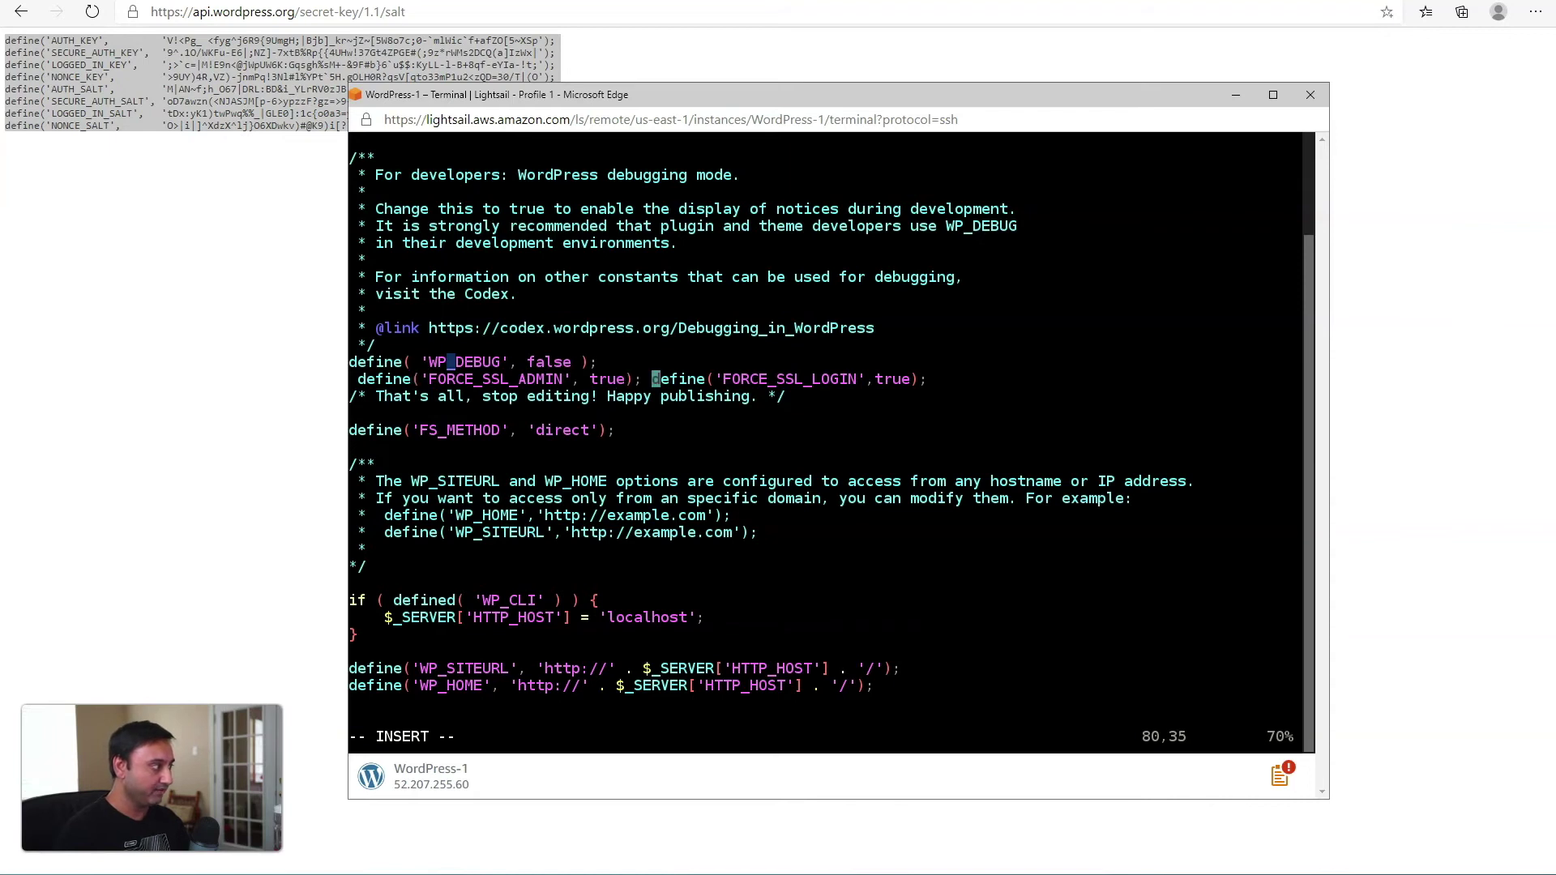
key(Left)
key(Return)
key(Right)
key(Right)
key(Right)
key(Right)
key(Right)
key(Right)
key(Right)
key(Right)
key(Right)
key(Right)
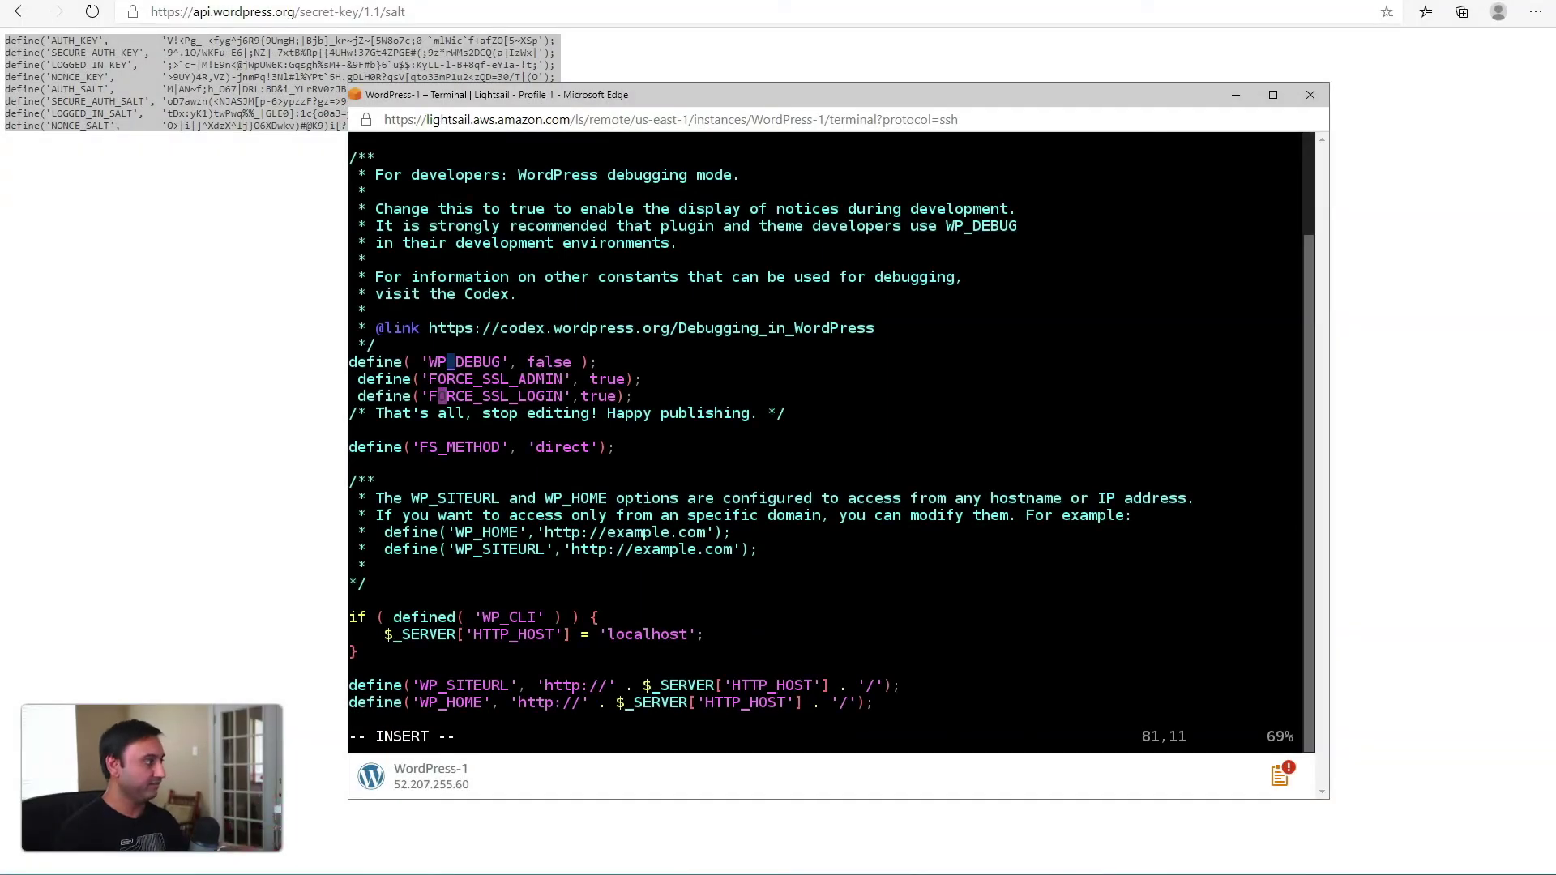
key(Up)
key(Up)
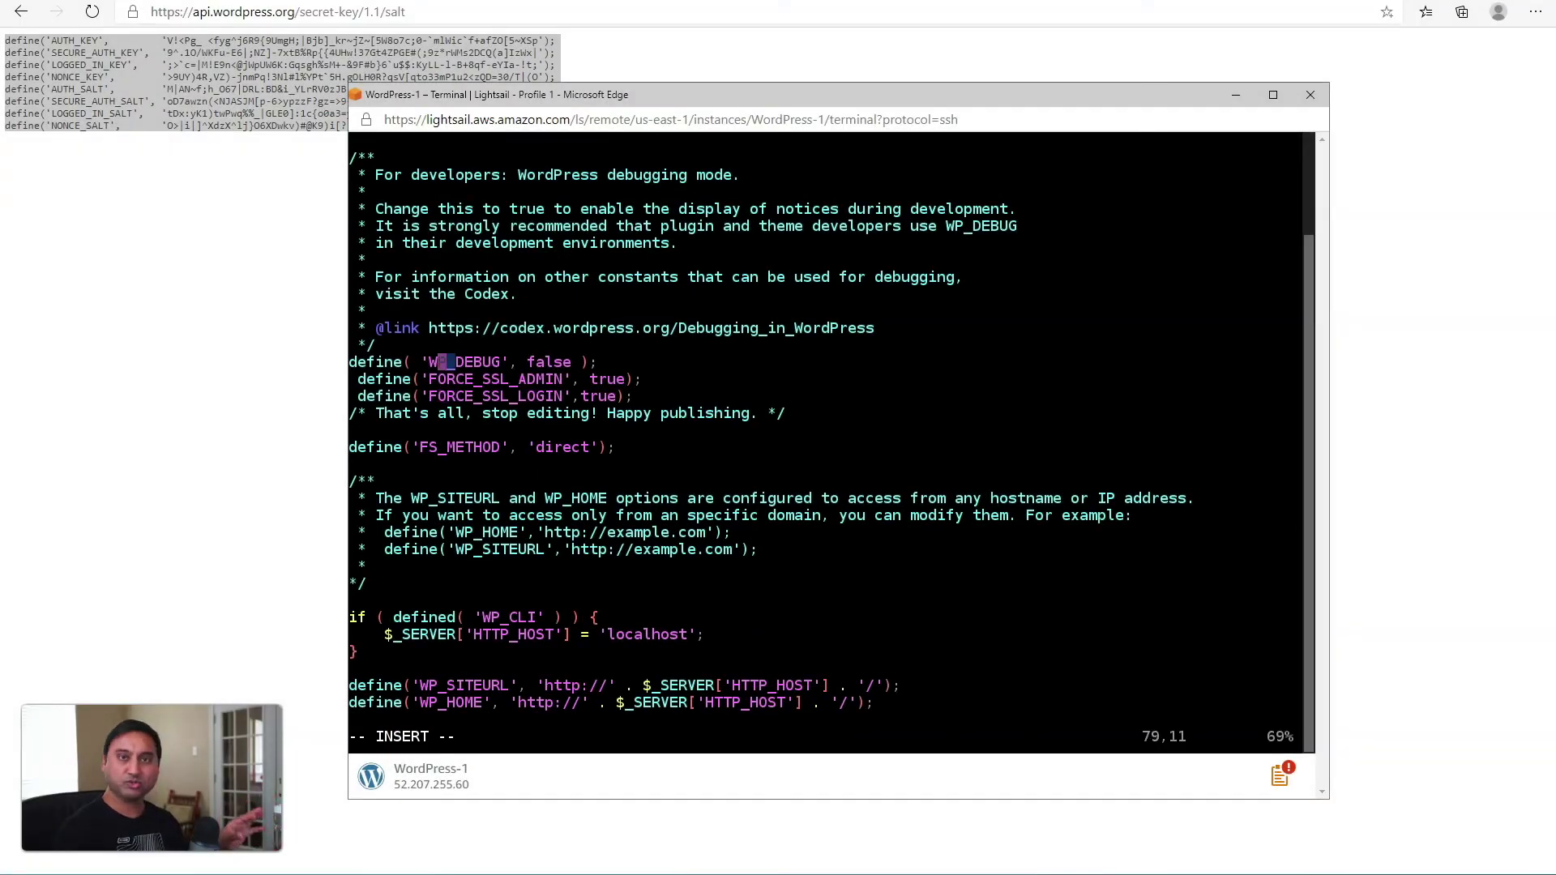
key(Left)
key(Right)
key(Right)
key(Right)
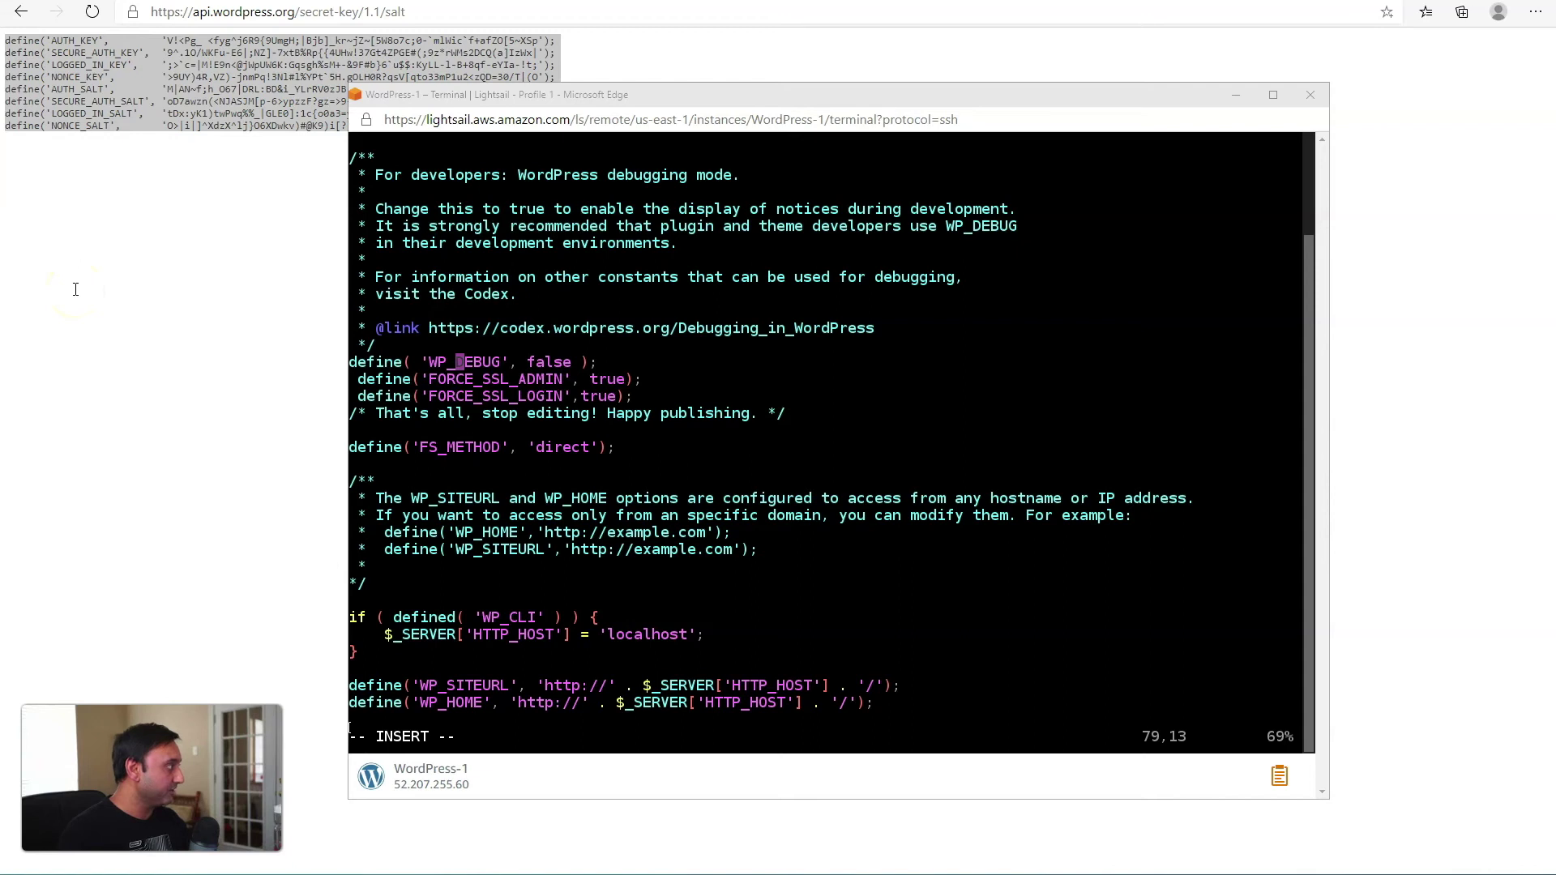
After FORCE_SSL_LOGIN, paste define('DISALLOW_FILE_EDIT', true); with its 'Disable file editor' note, then add blank lines
click(559, 97)
key(Down)
key(Down)
key(Right)
key(End)
key(Return)
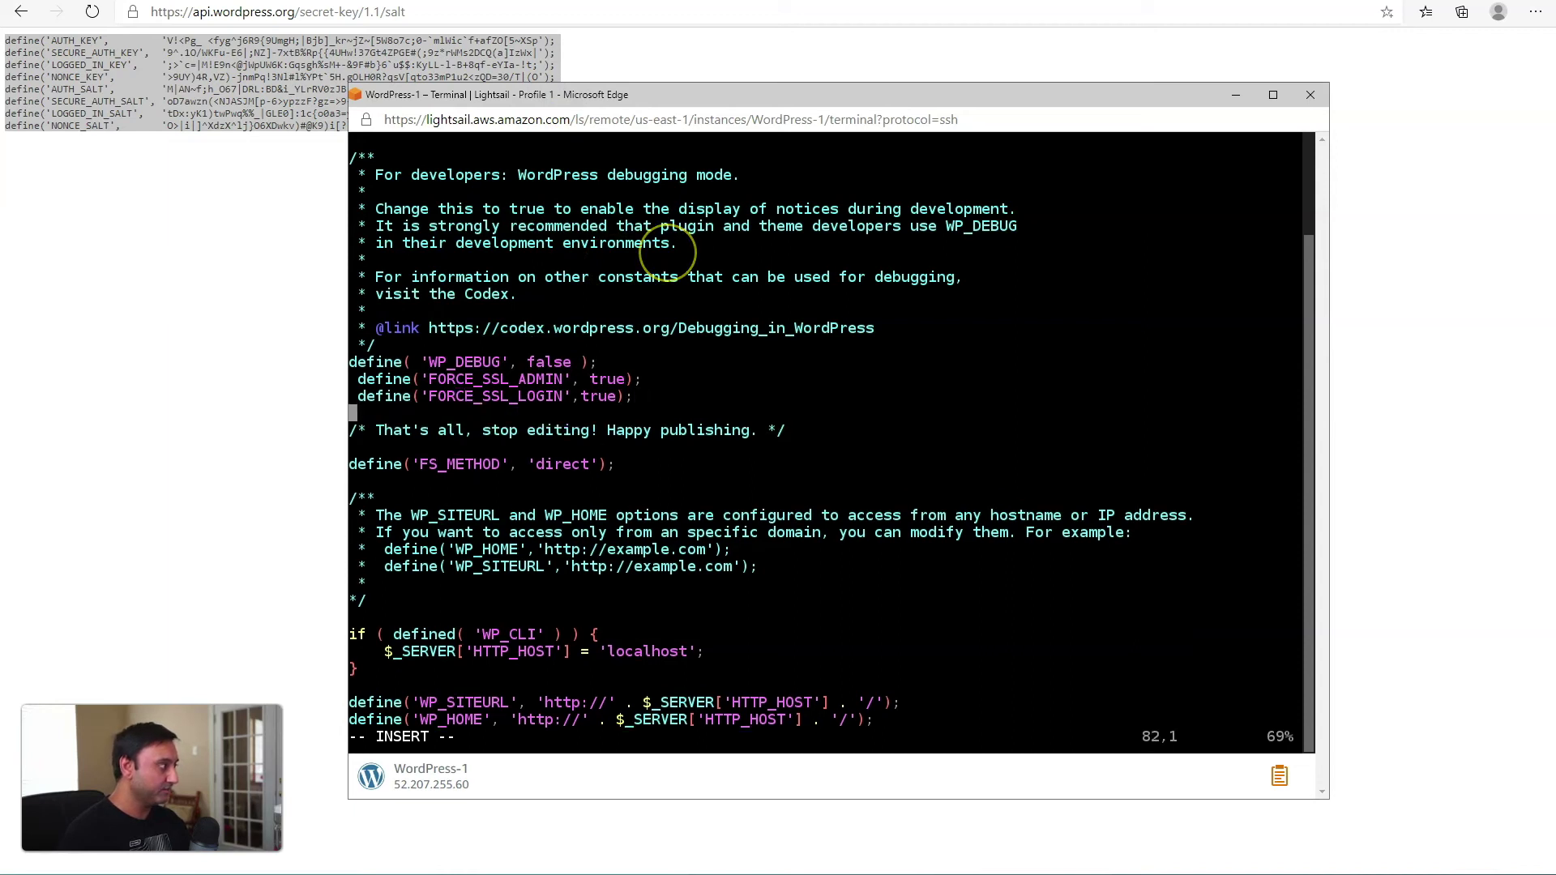
text(Disable file editor  define('DISALLOW_FILE_EDIT', true);)
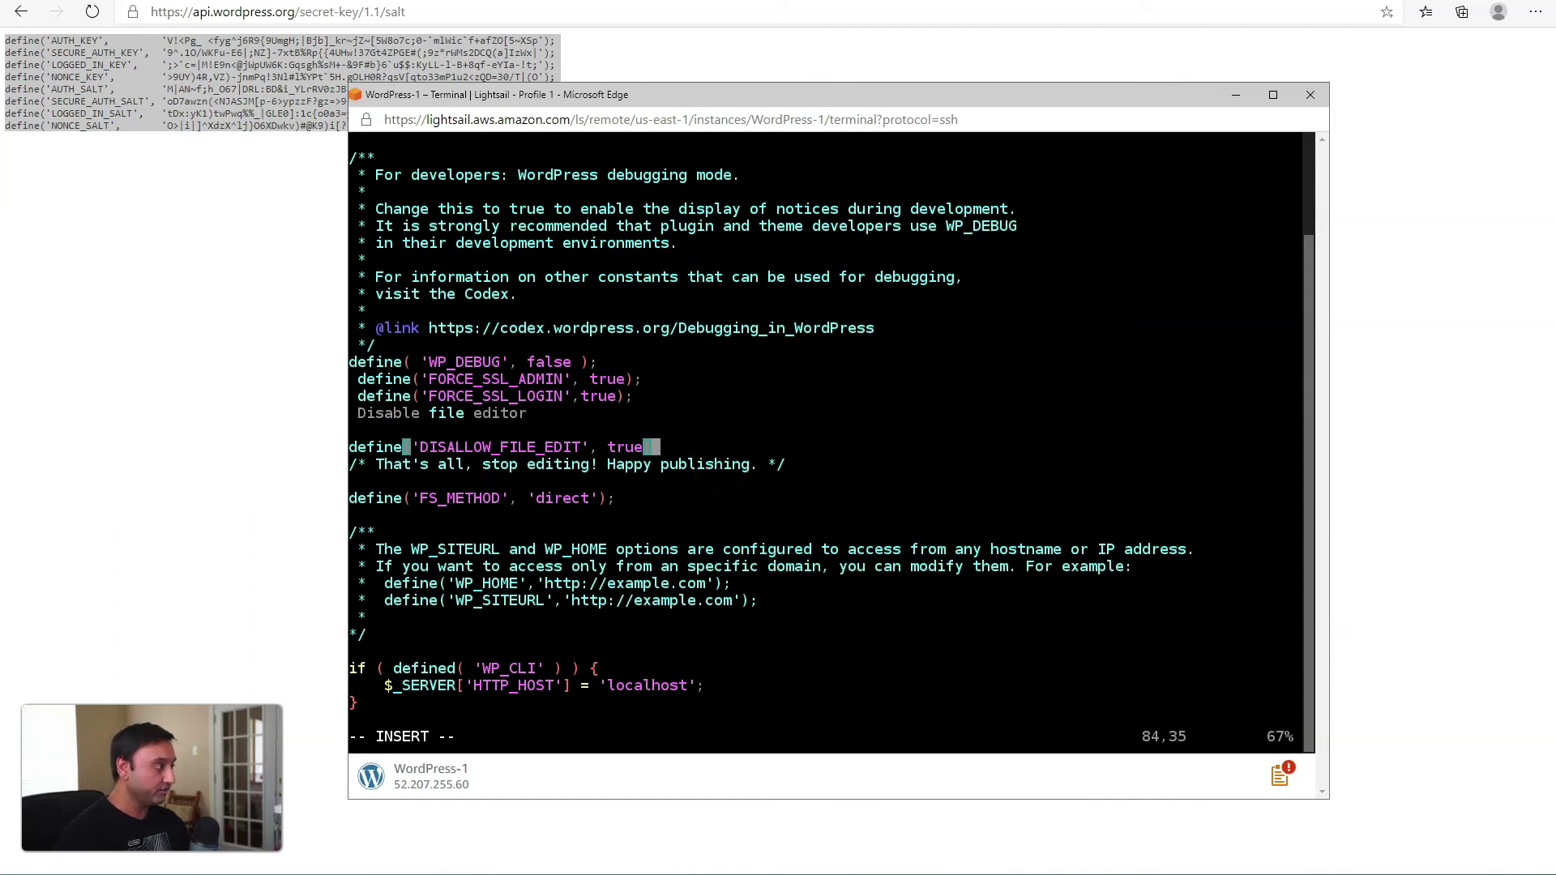
key(End)
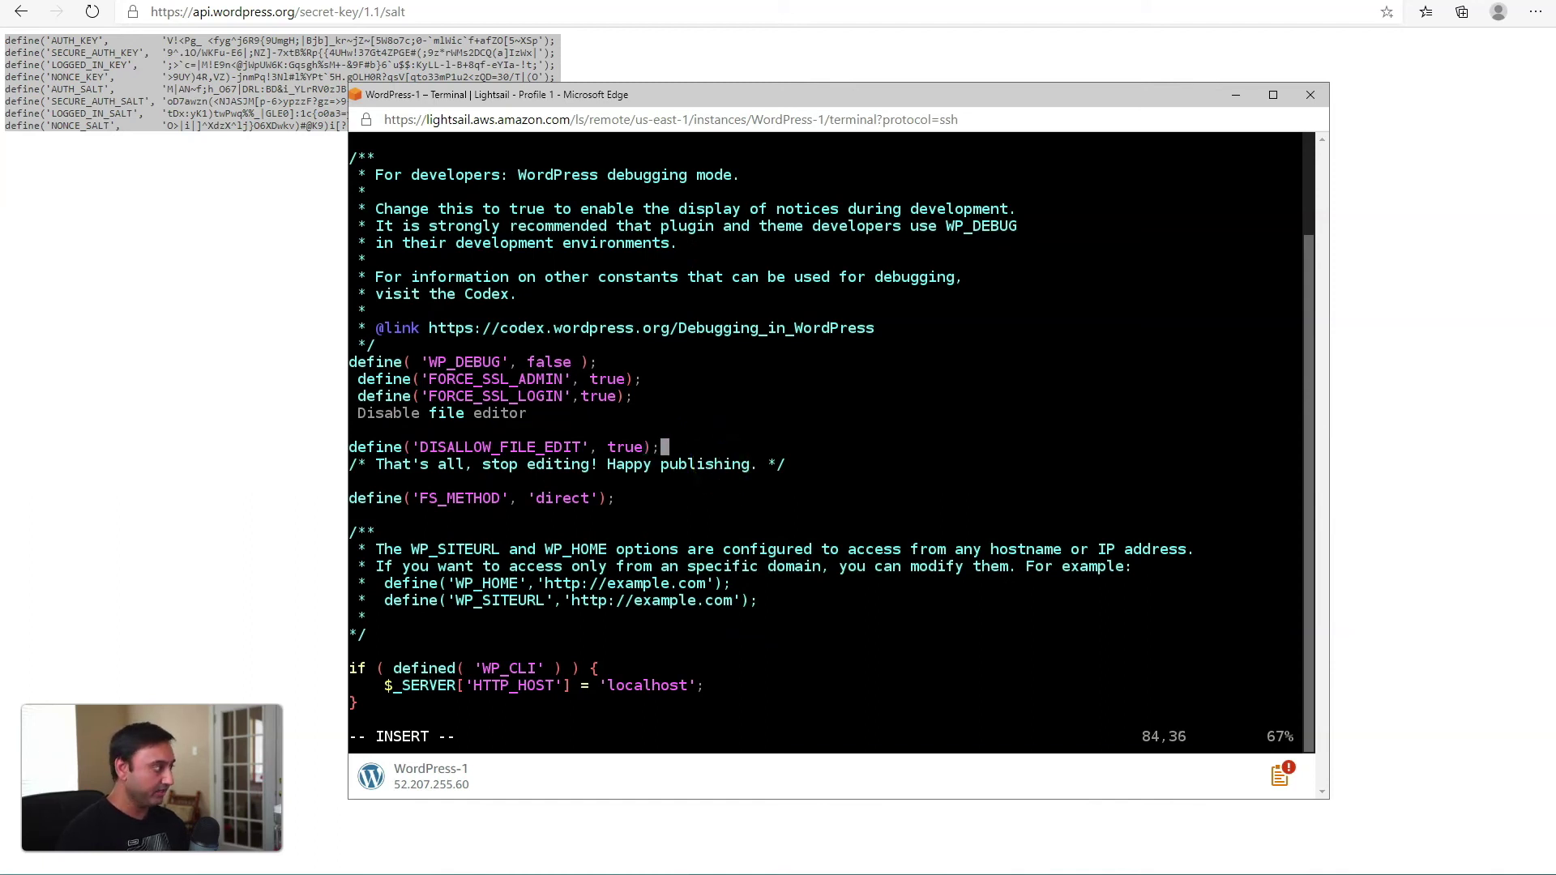
key(Return)
key(Return)
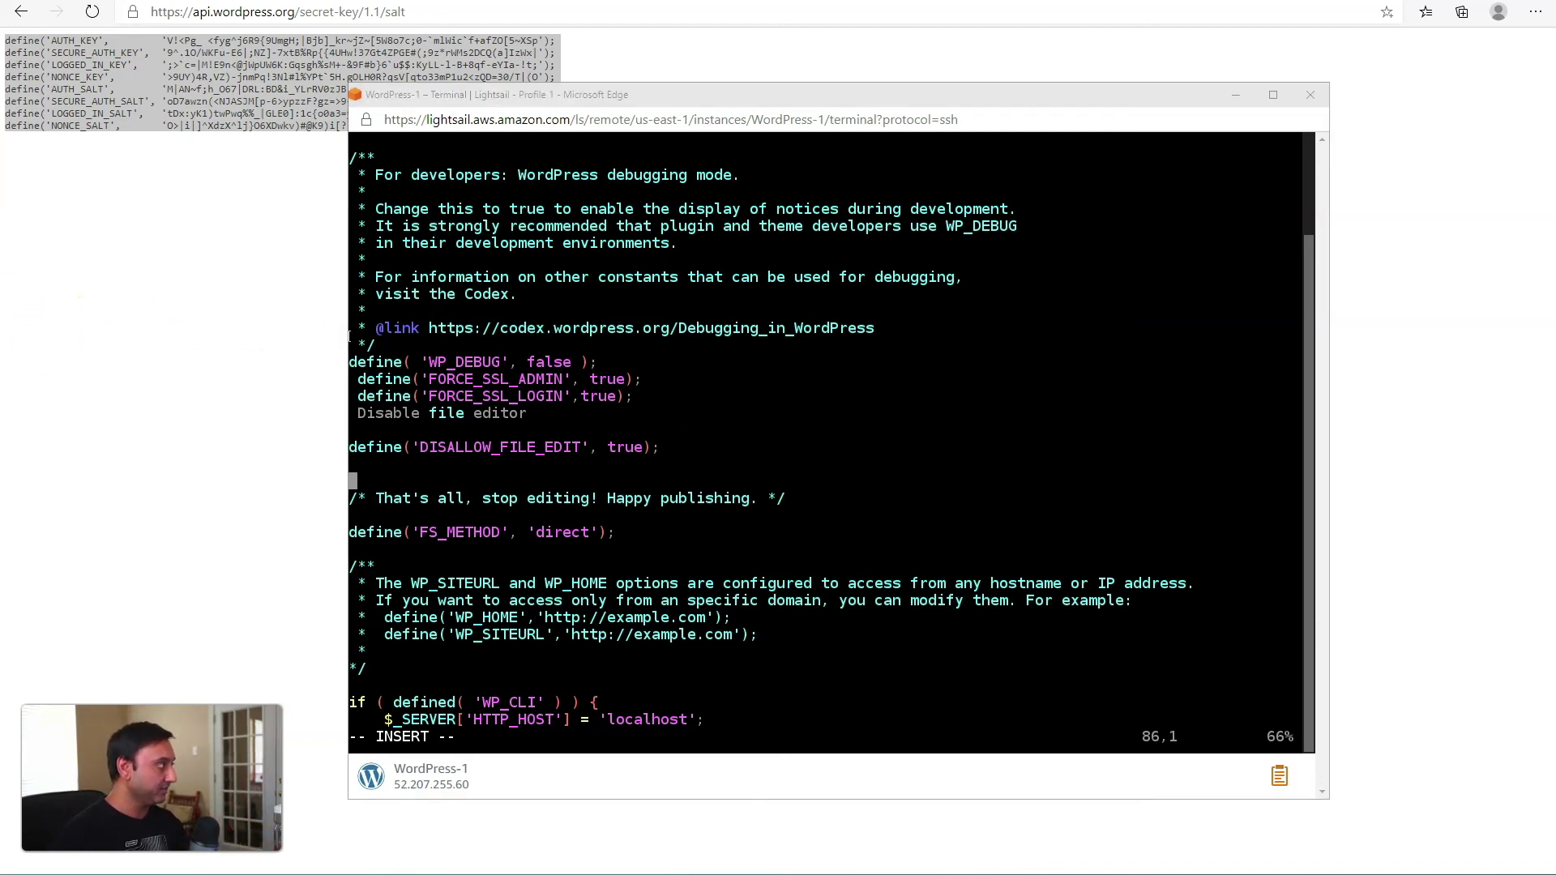
Paste define( 'DISALLOW_FILE_MODS', true ); on the blank line beneath DISALLOW_FILE_EDIT
click(478, 493)
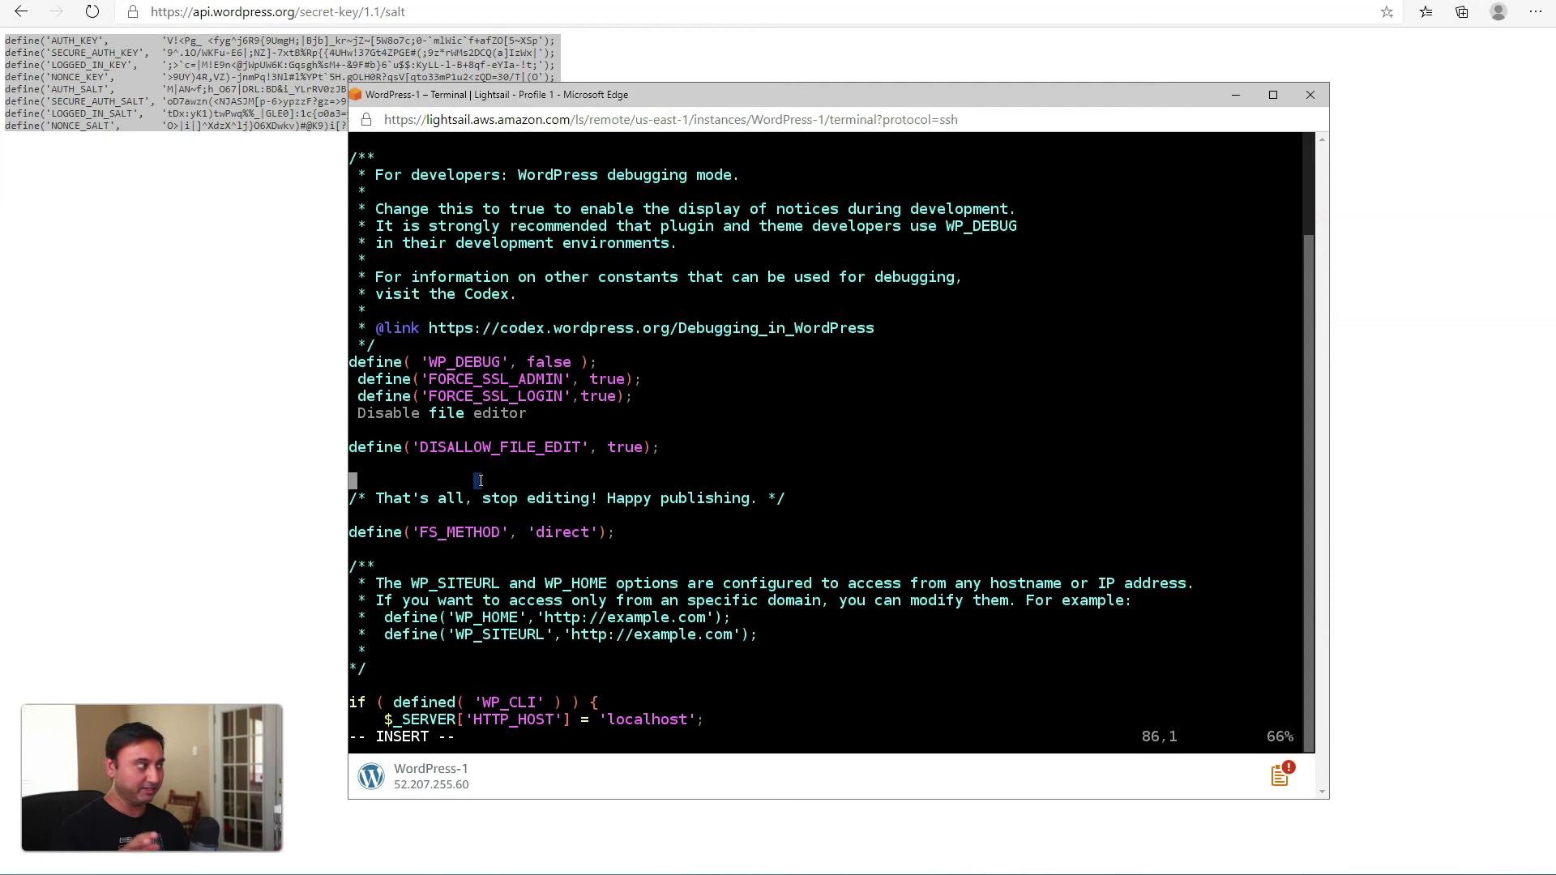
right_click(484, 479)
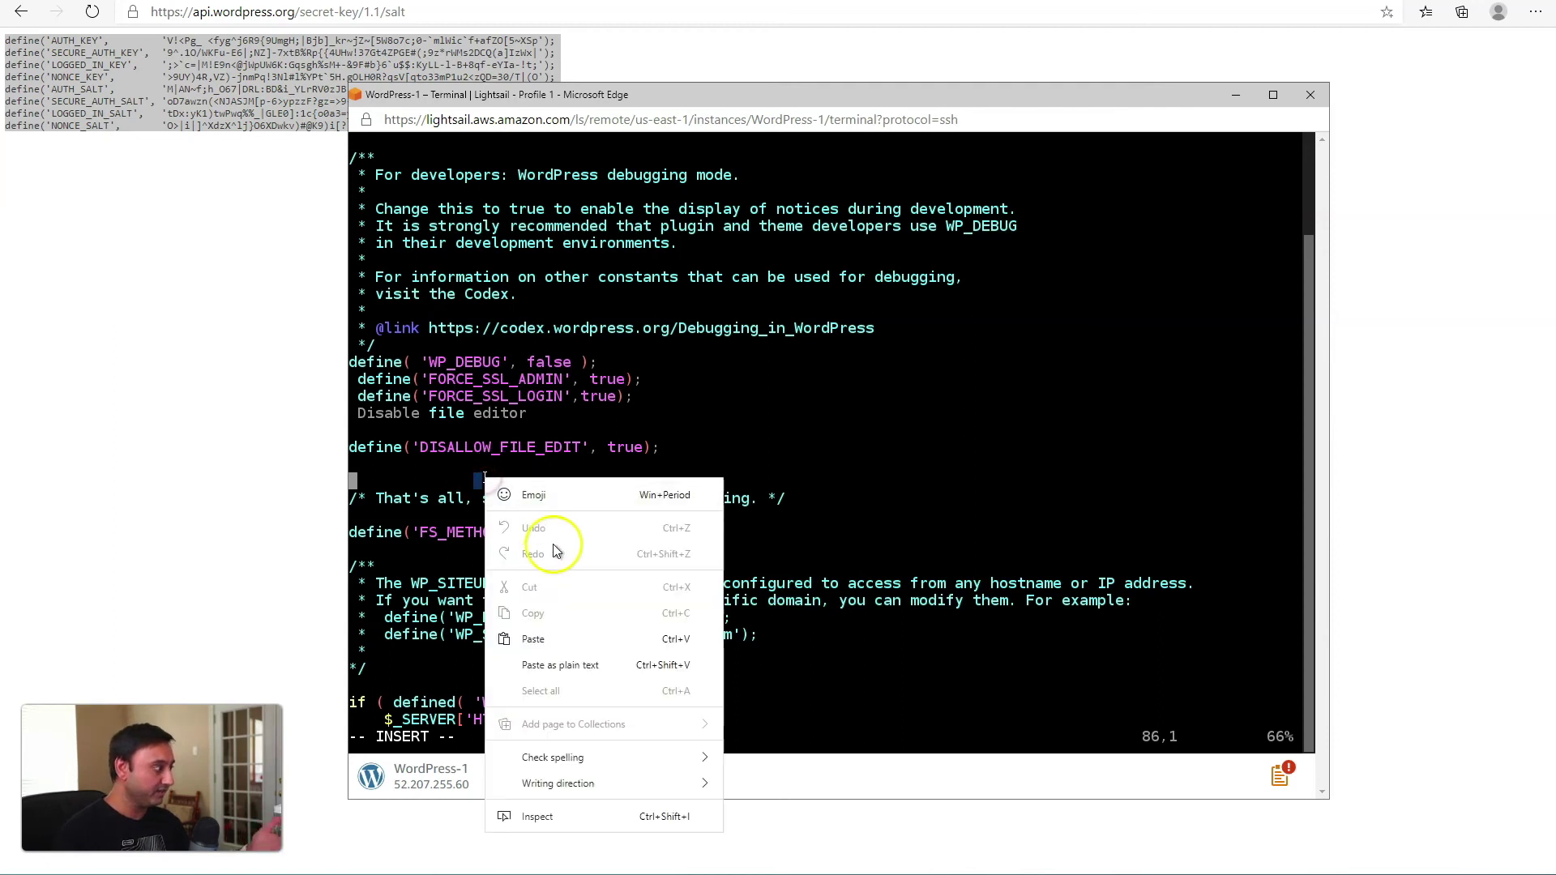
click(570, 657)
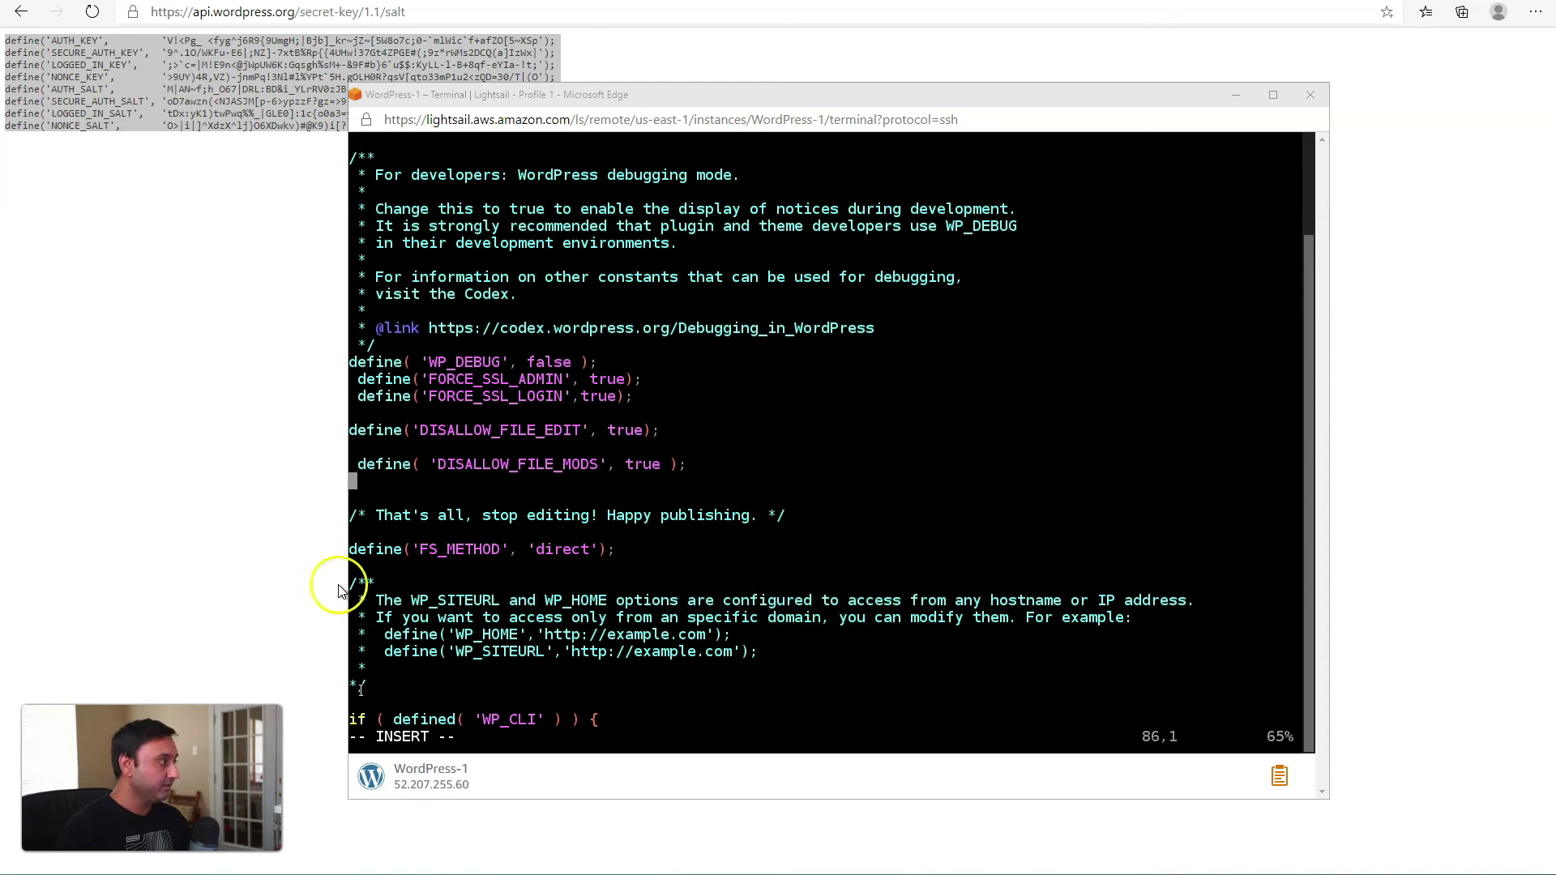
Paste WP_HTTP_BLOCK_EXTERNAL set to true, then add WP_ACCESSIBLE_HOSTS allowing '*.wordpress.org,*.github.com'
right_click(382, 483)
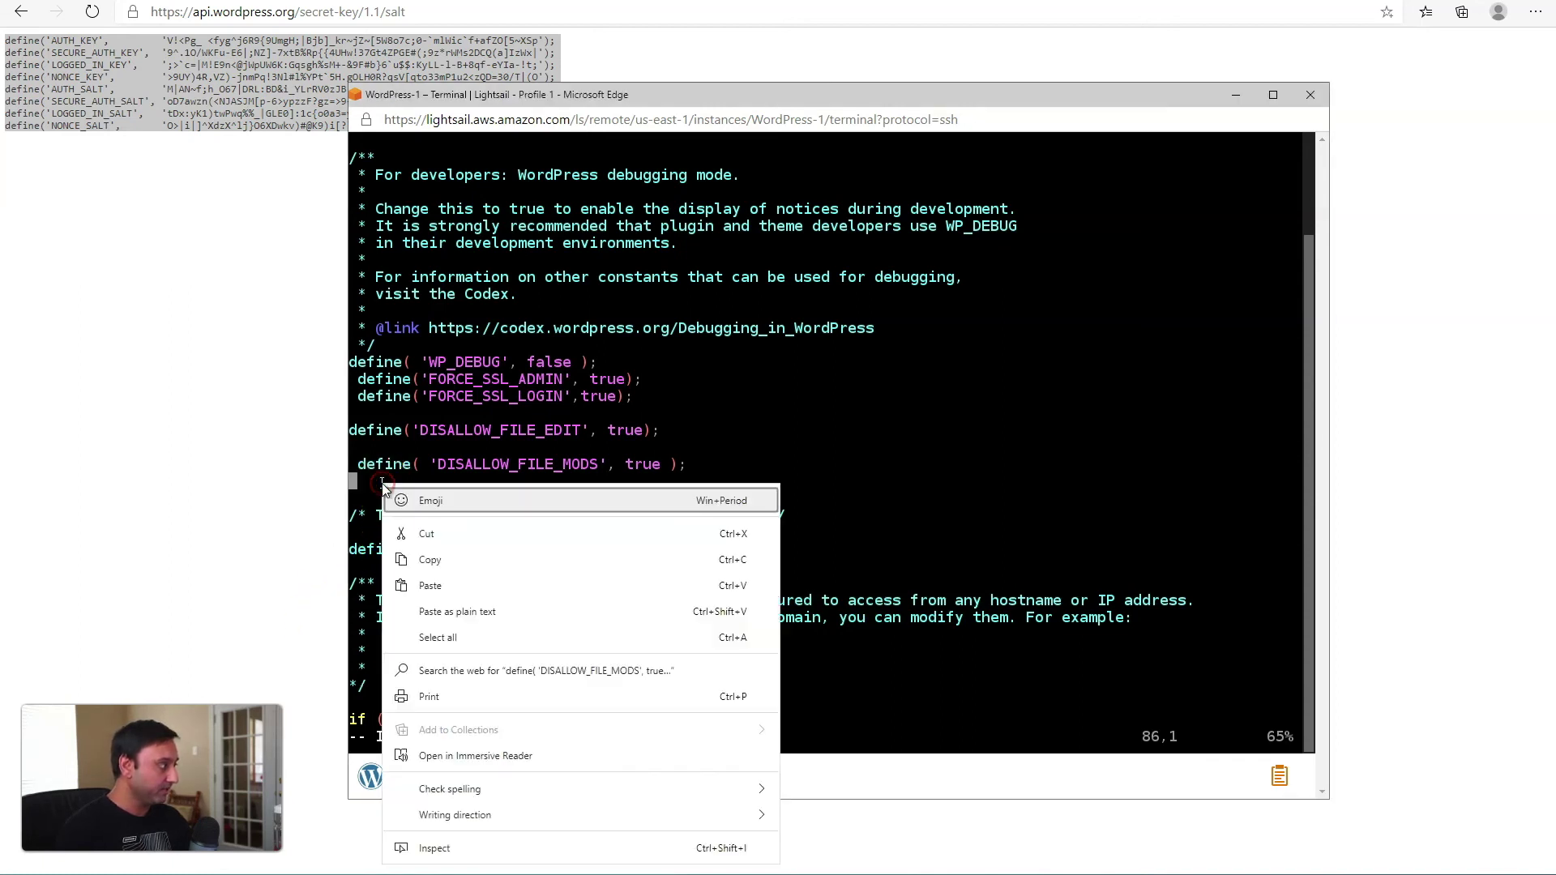
click(456, 603)
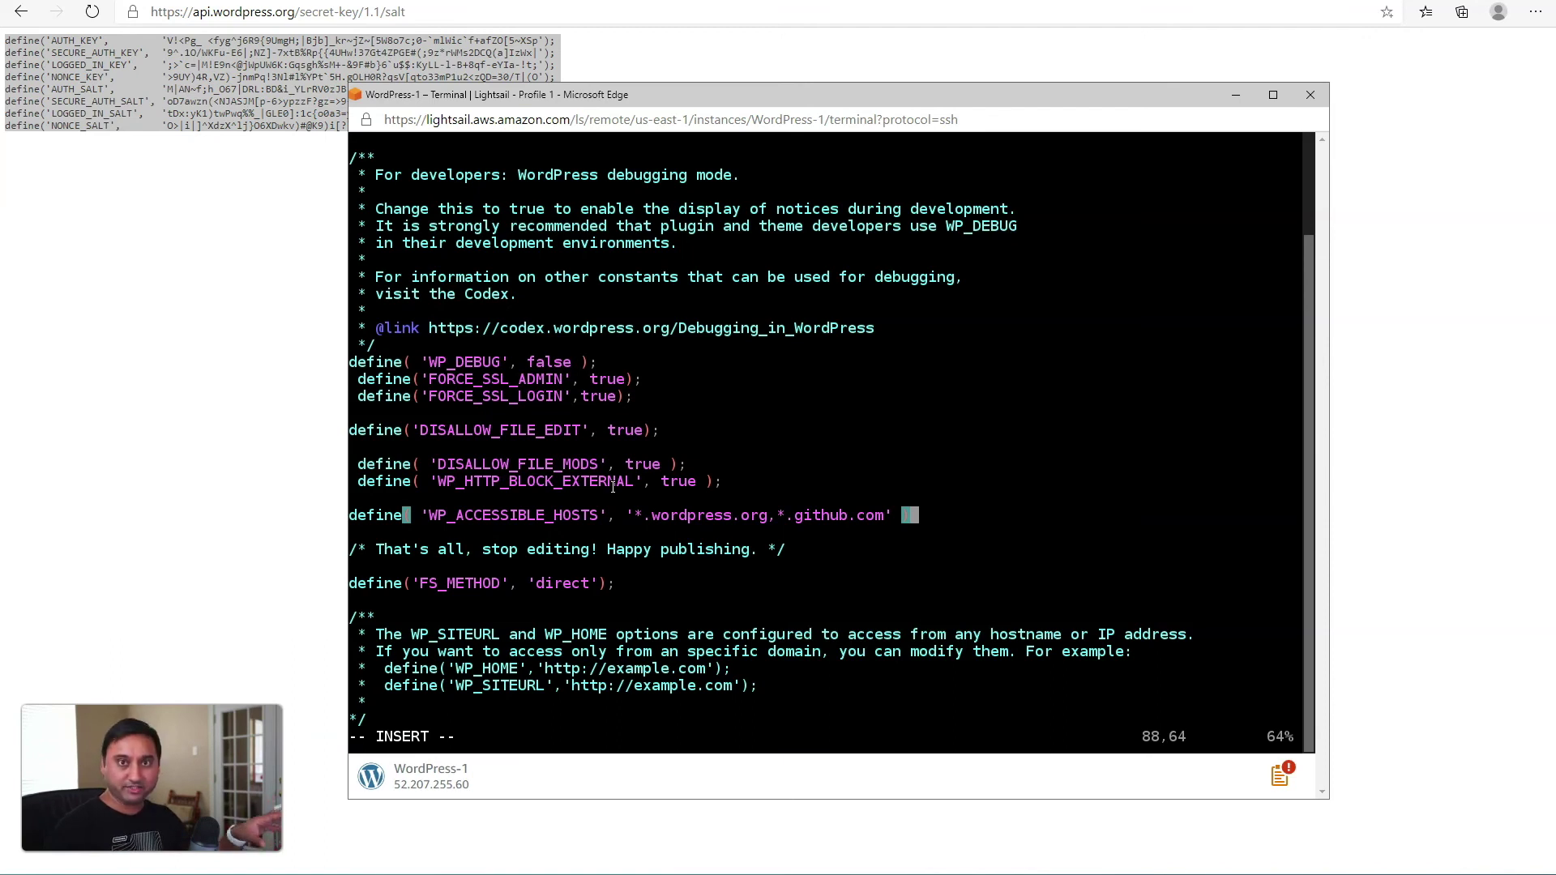
click(540, 529)
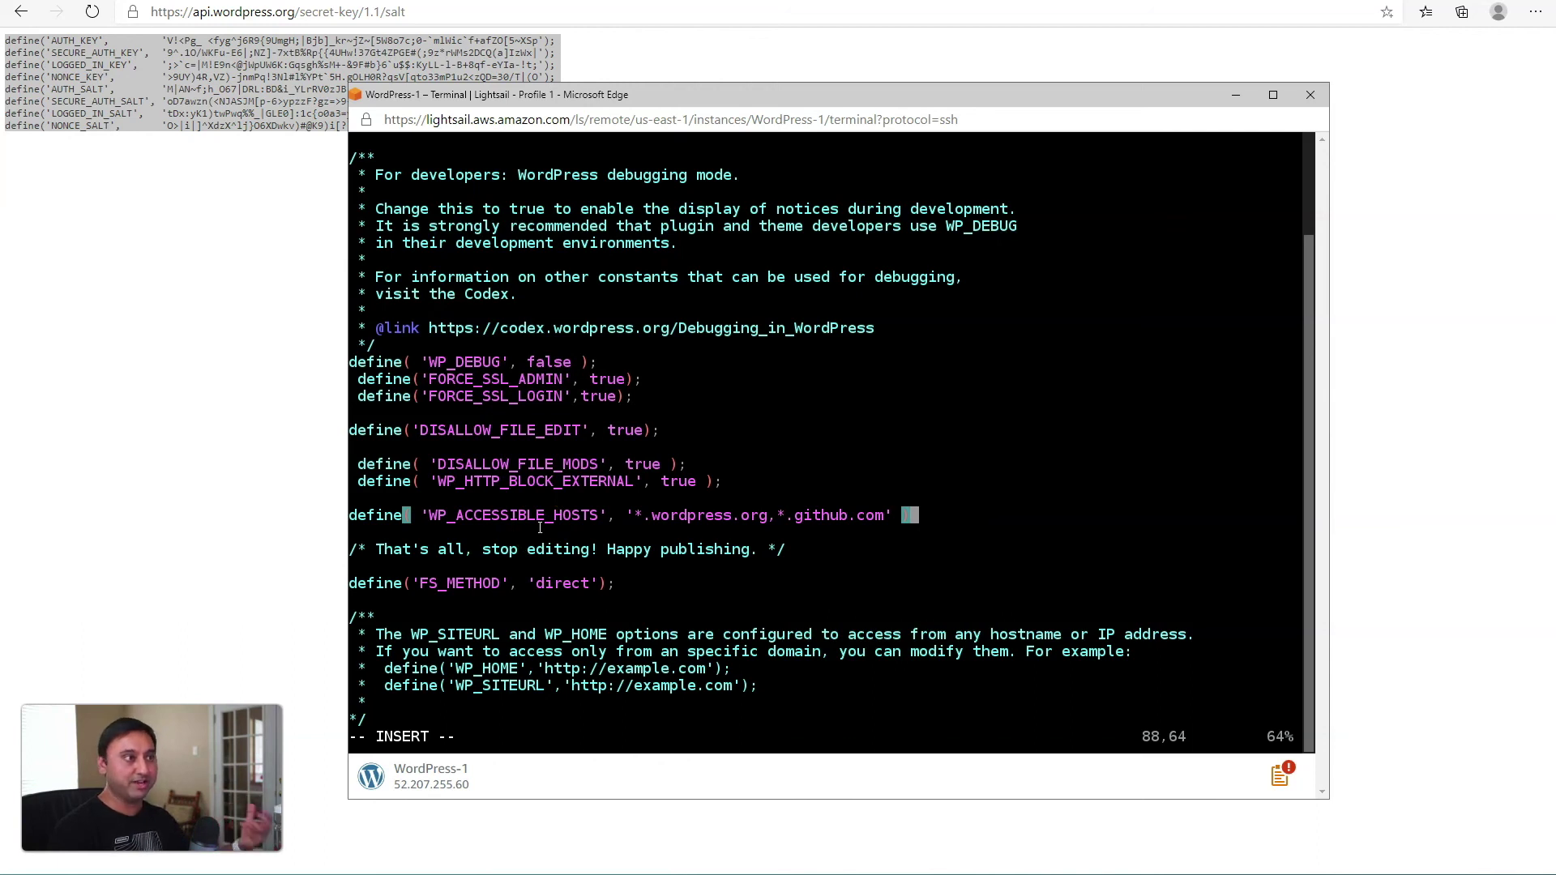
click(540, 527)
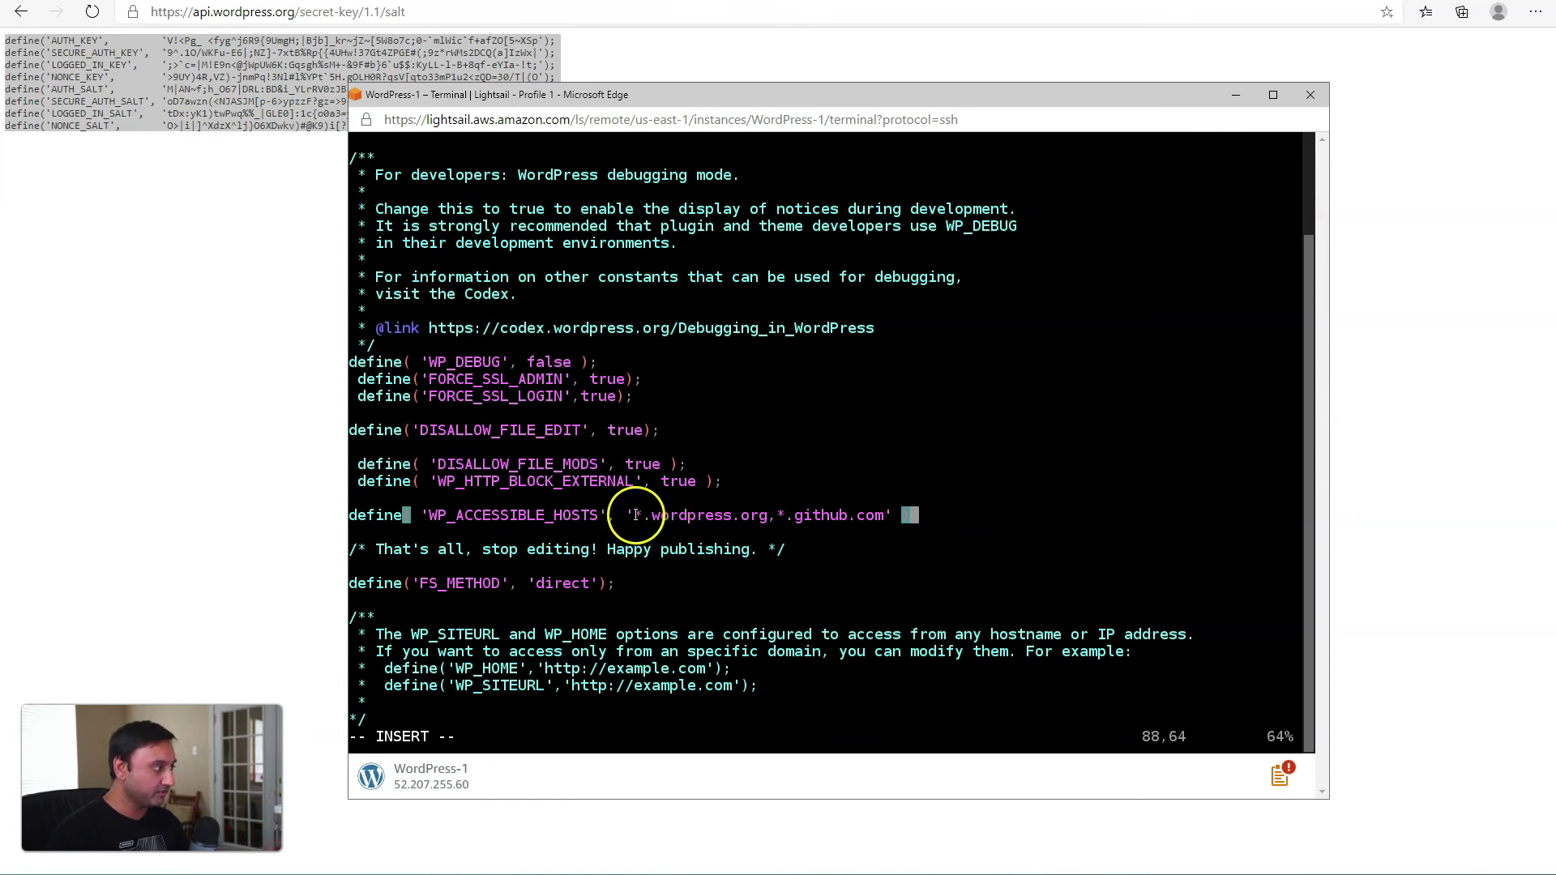
drag(635, 516, 778, 519)
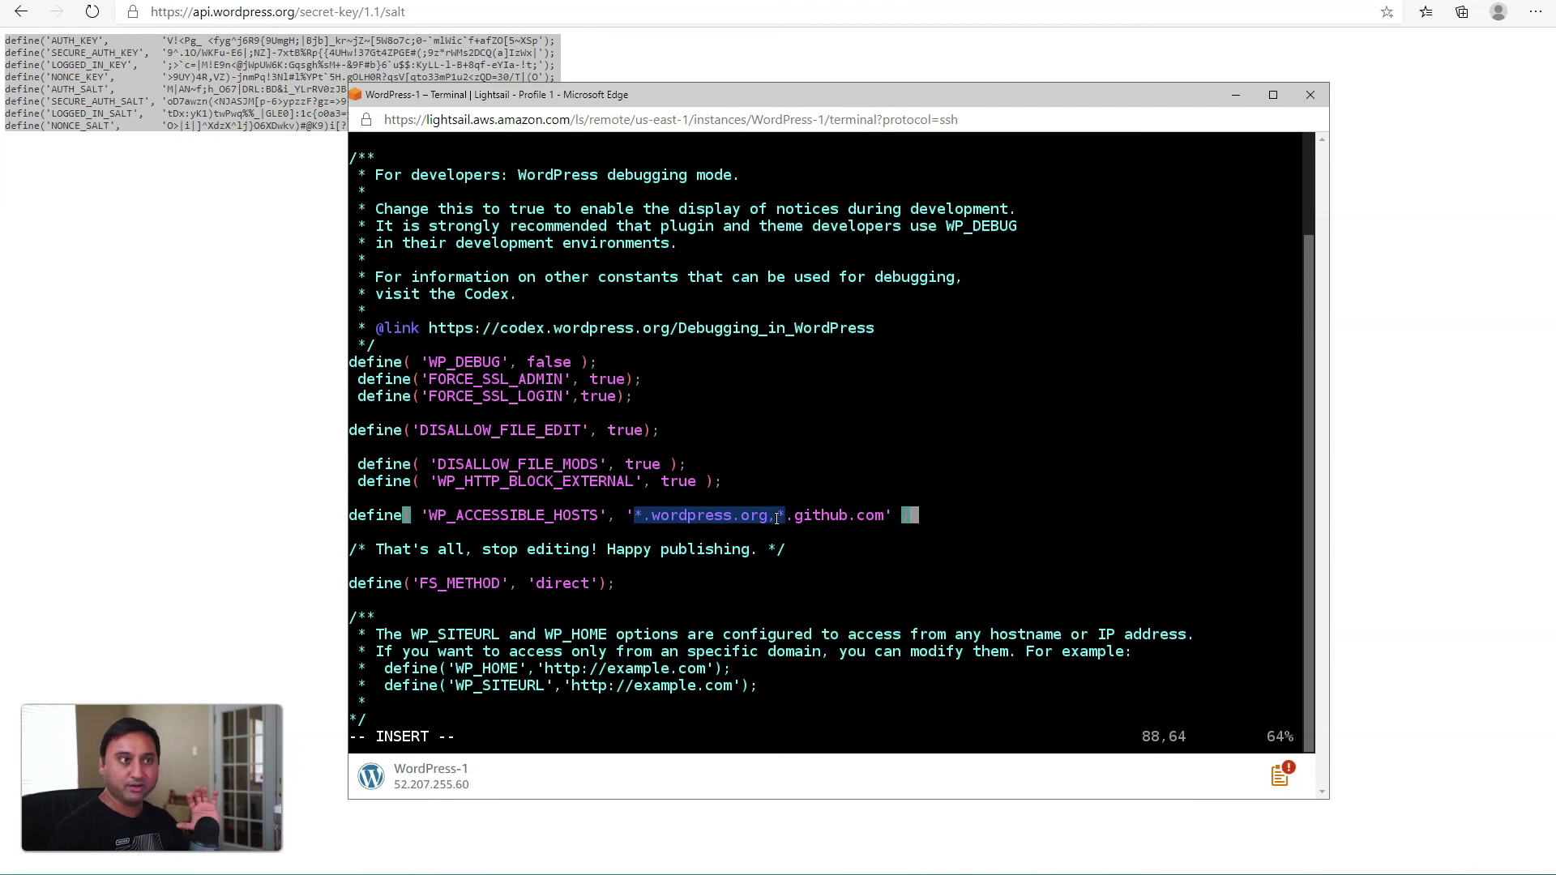
right_click(778, 517)
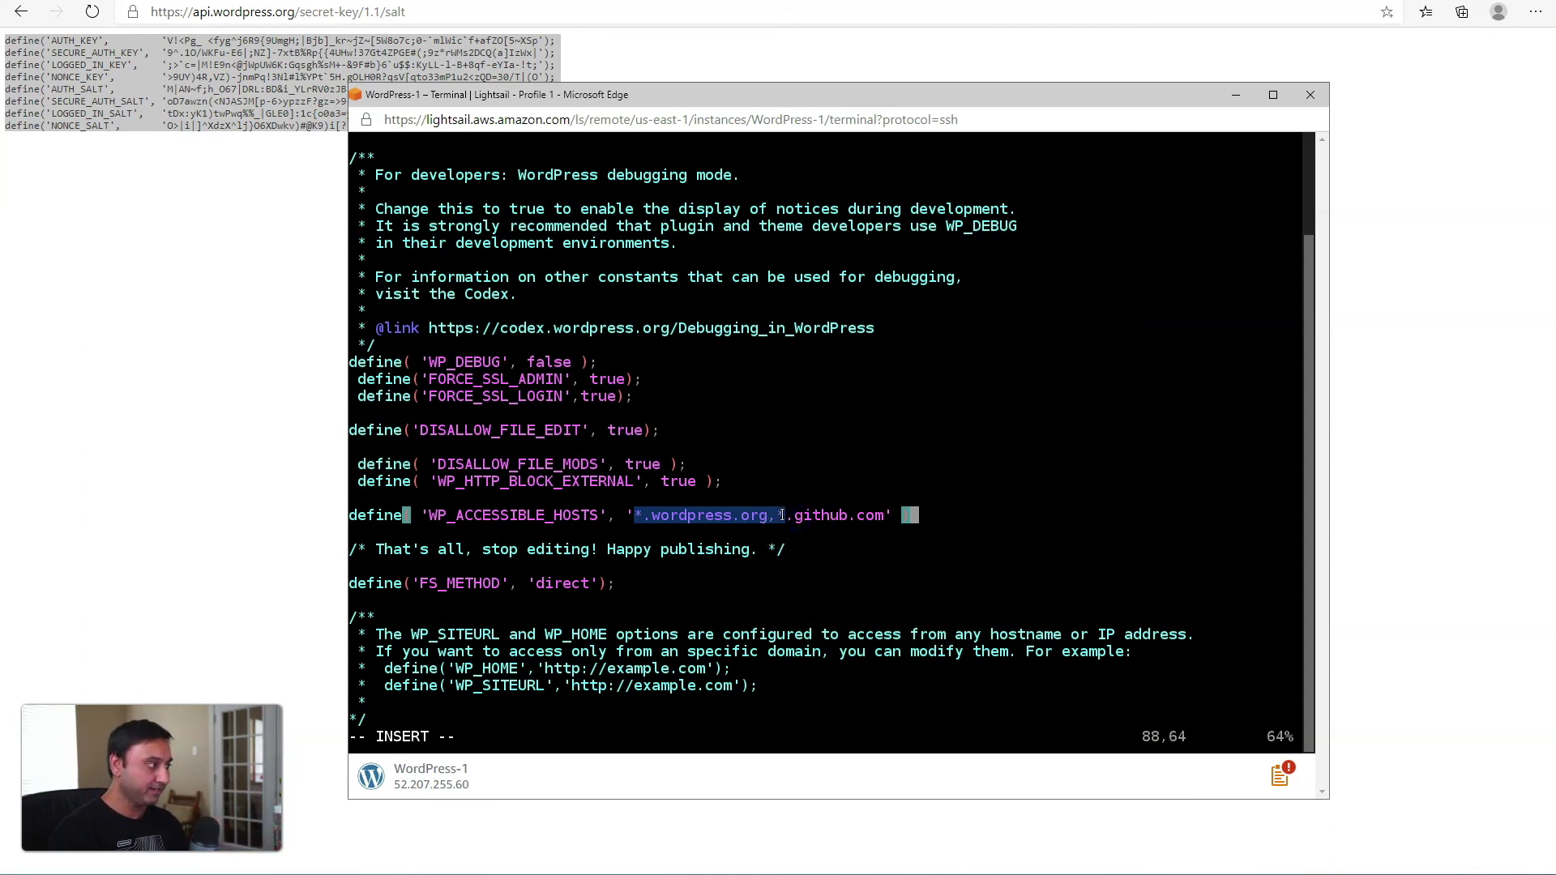